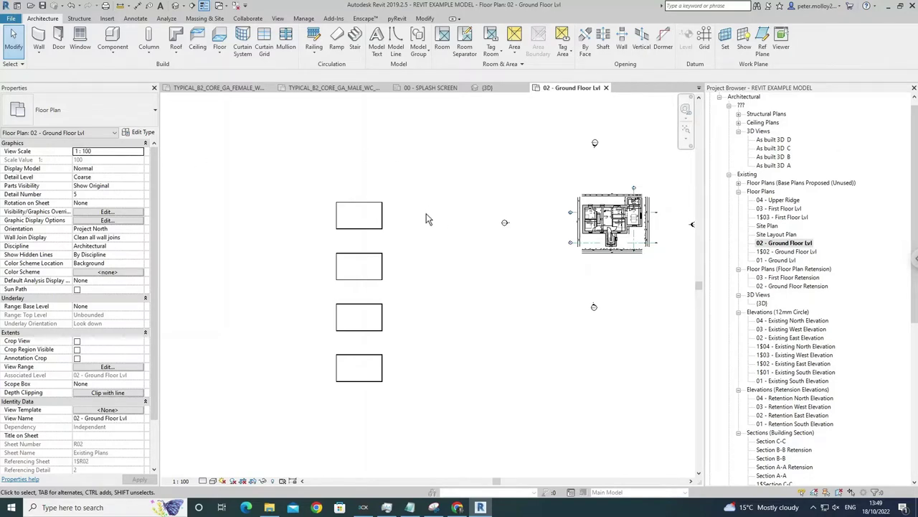
Examine the four rectangular wall enclosures in 3D and return to the 02 - Ground Floor Lvl plan
scroll(410, 230, "up", 2)
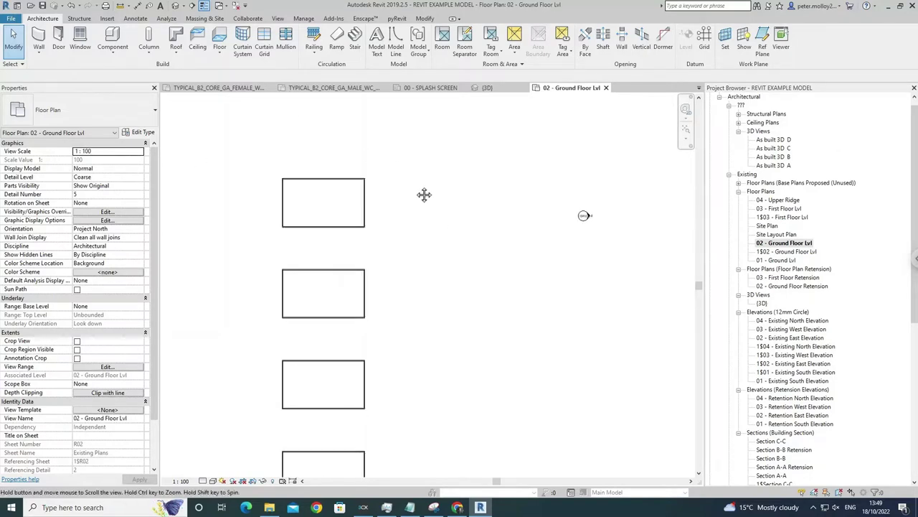
middle_click_drag(424, 194, 442, 139)
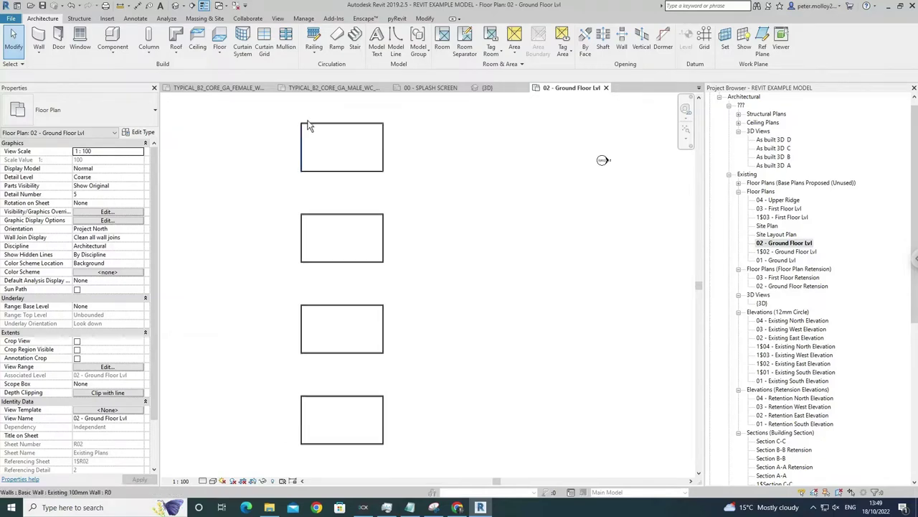
left_click(175, 5)
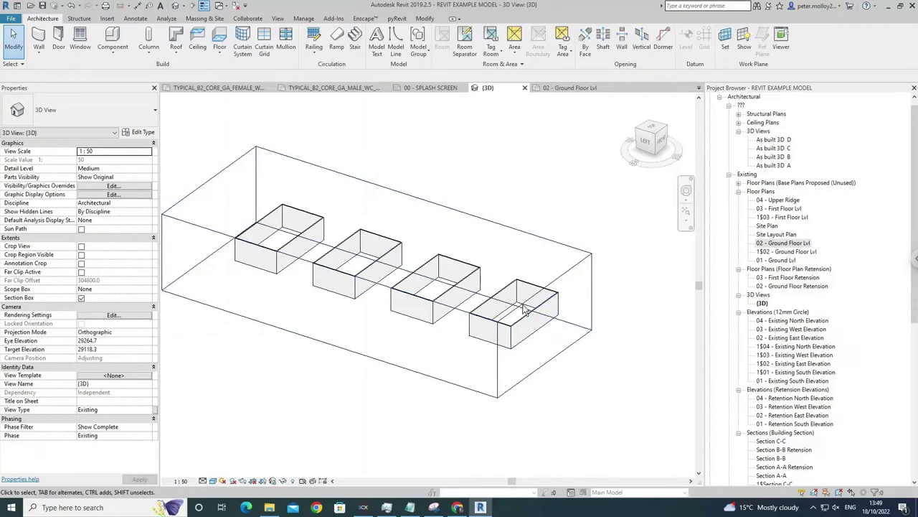
middle_click_drag(380, 236, 263, 283, "shift")
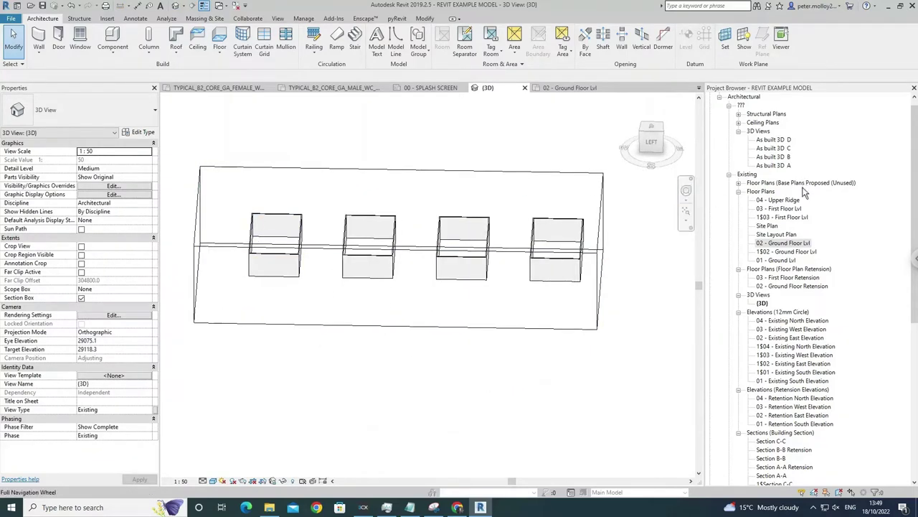
middle_click_drag(465, 228, 391, 245, "shift")
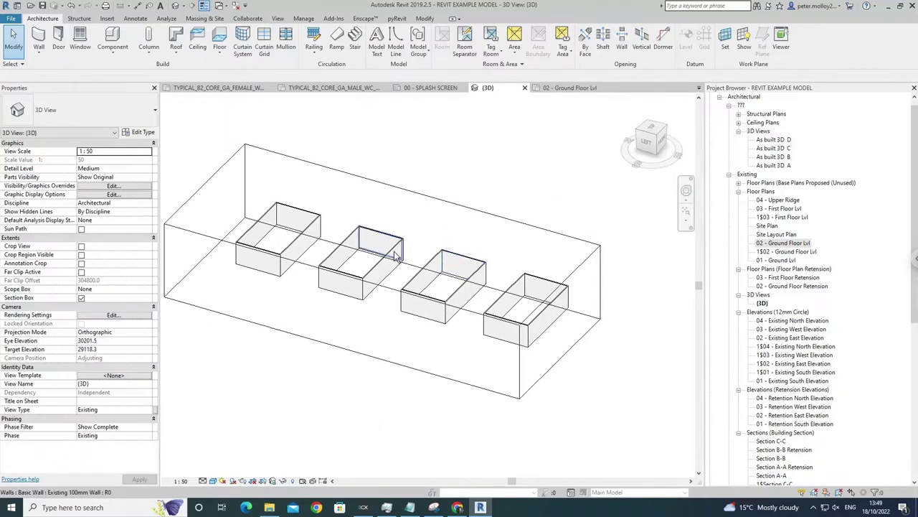
left_click(777, 245)
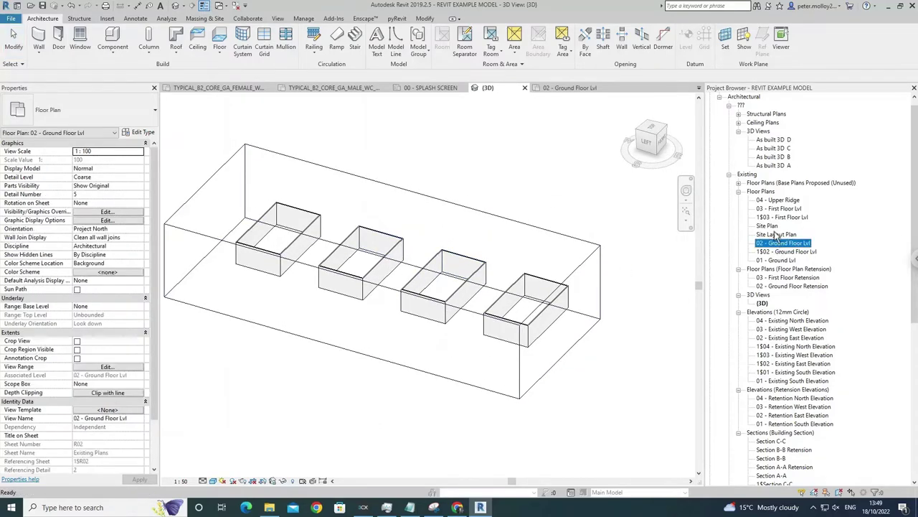
double_click(779, 244)
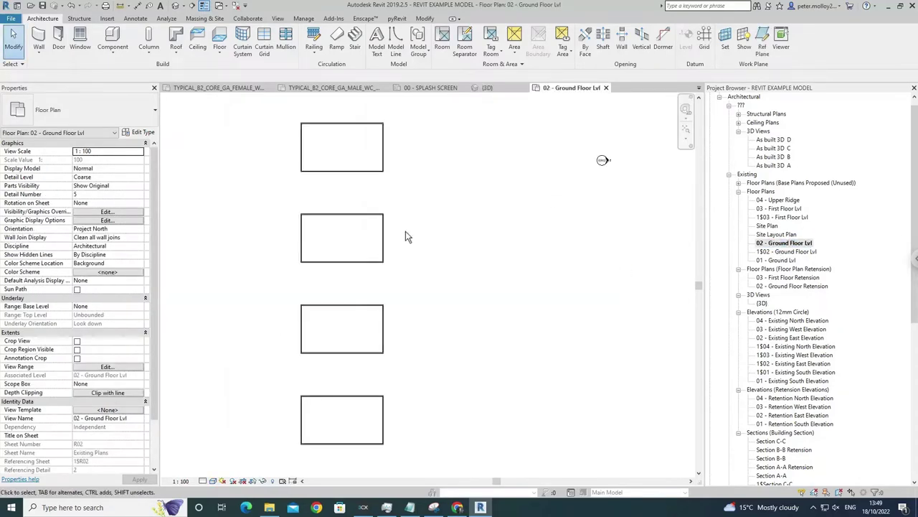
middle_click_drag(405, 236, 437, 236)
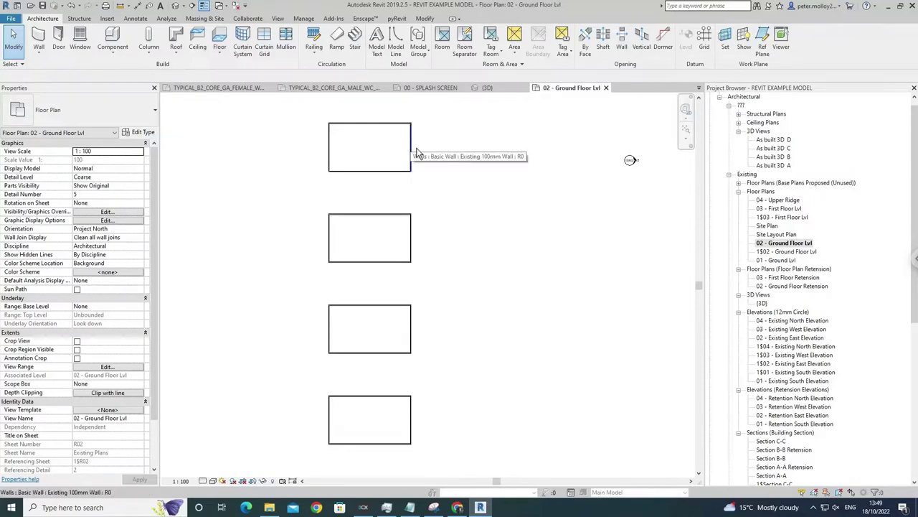
Inspect the individual walls of the uppermost enclosure in the ground floor plan
scroll(430, 179, "up", 3)
left_click(416, 189)
left_click(349, 222)
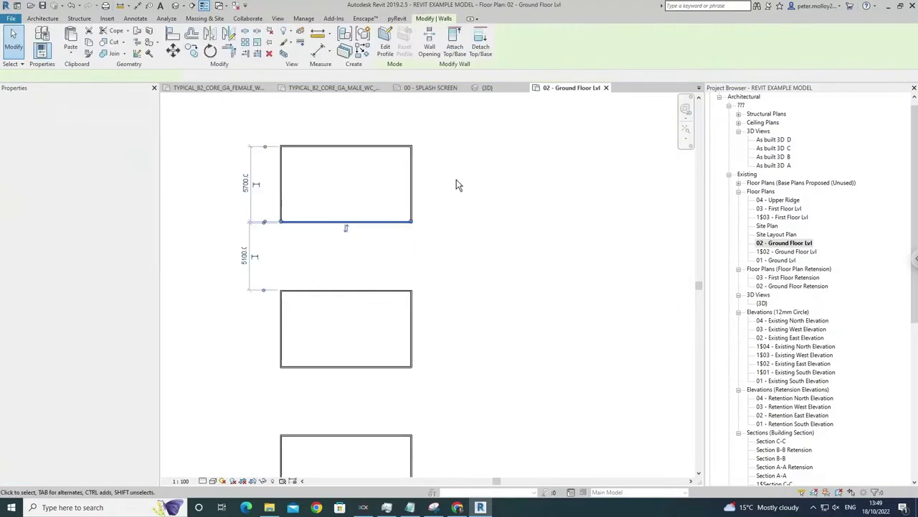
left_click(307, 196)
left_click(283, 188)
left_click(390, 168)
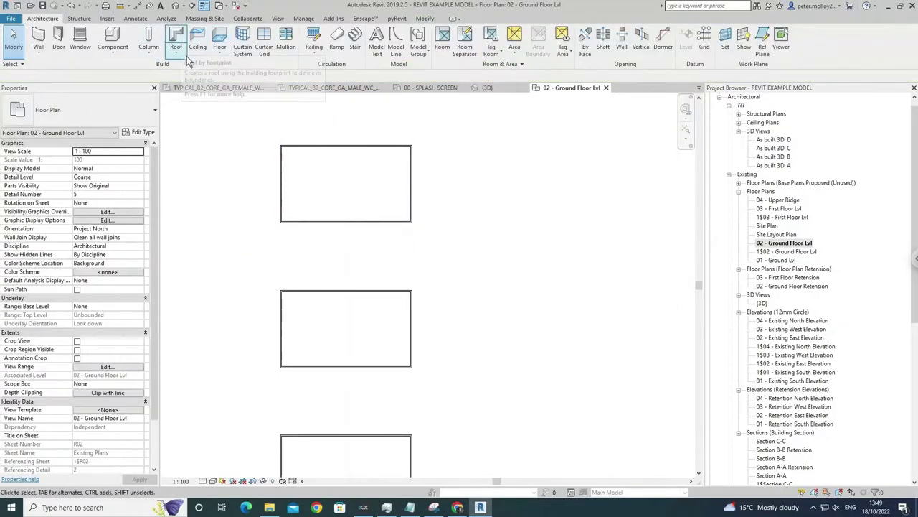
Start a roof by footprint in the 02 - Ground Floor Lvl plan
left_click(185, 57)
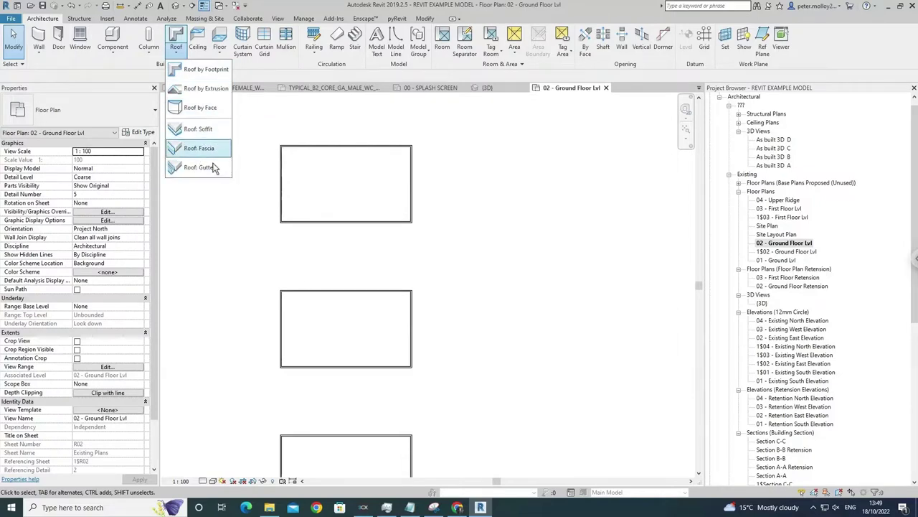
left_click(208, 73)
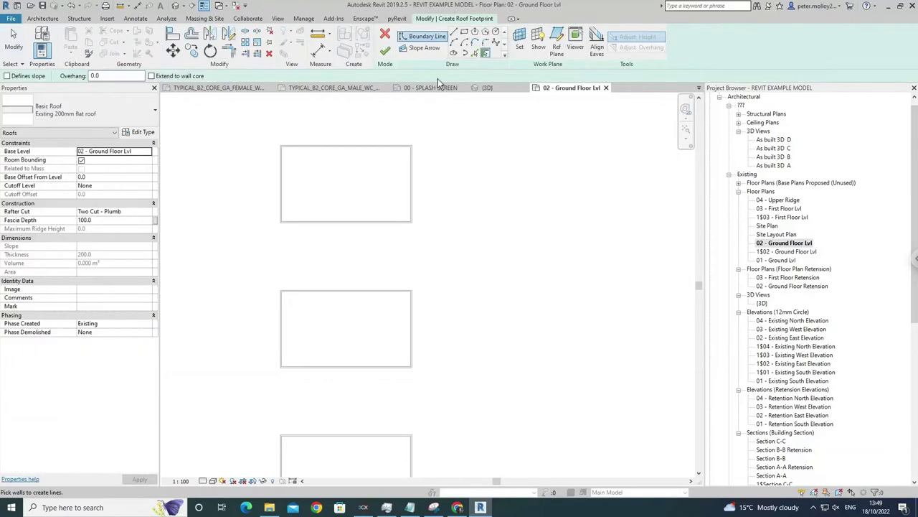
Sketch a rectangular roof boundary along the outer wall faces of the uppermost enclosure
left_click(474, 41)
left_click(281, 147)
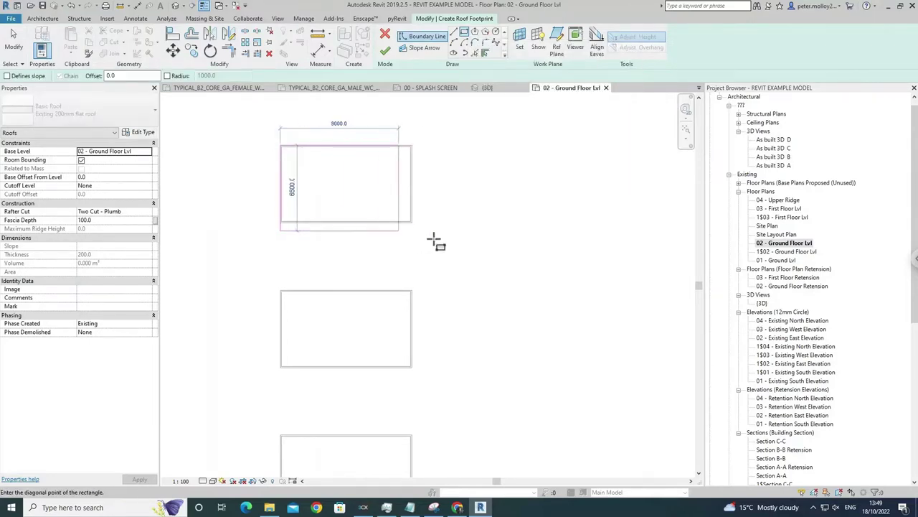
scroll(420, 231, "up", 4)
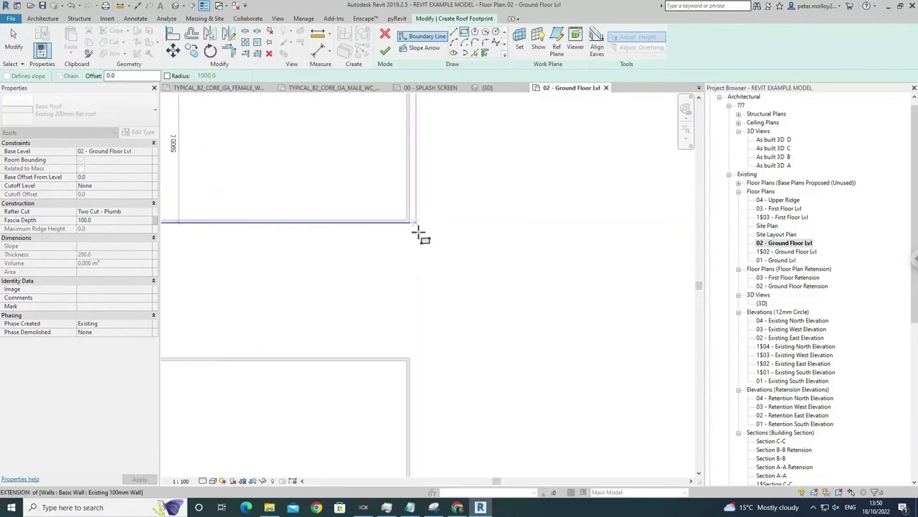
left_click(413, 223)
scroll(445, 222, "down", 4)
key("Escape")
key("Escape")
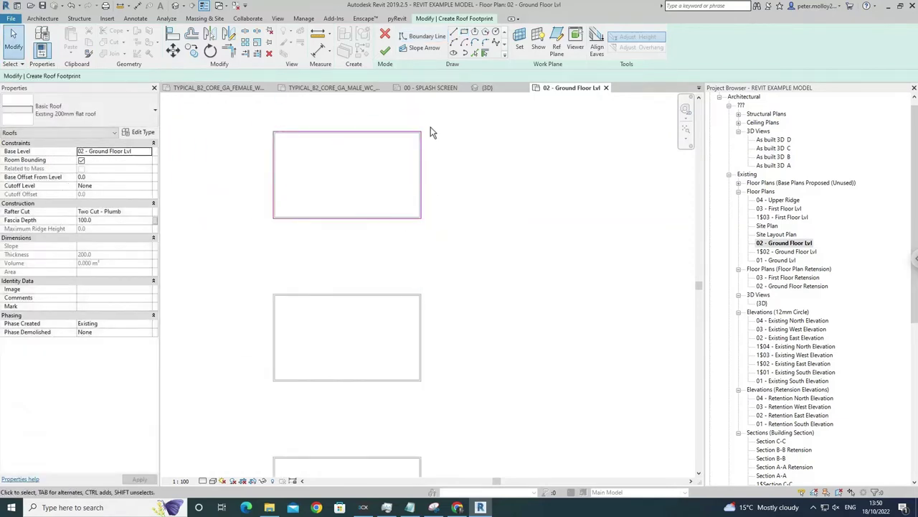
Delete the whole rectangular roof boundary from the sketch
key("Tab")
left_click(304, 137)
key("Delete")
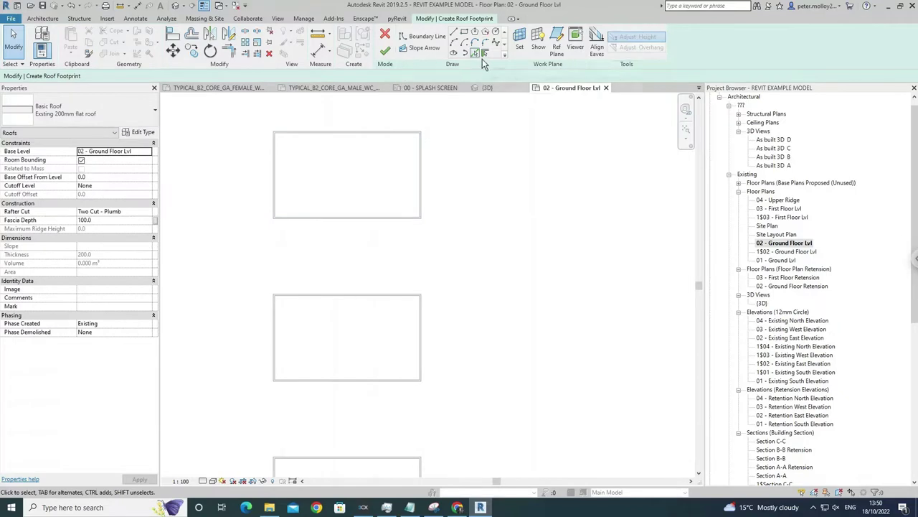
Create the roof boundary by picking the uppermost enclosure's four wall lines with a 300 mm outward offset
left_click(479, 55)
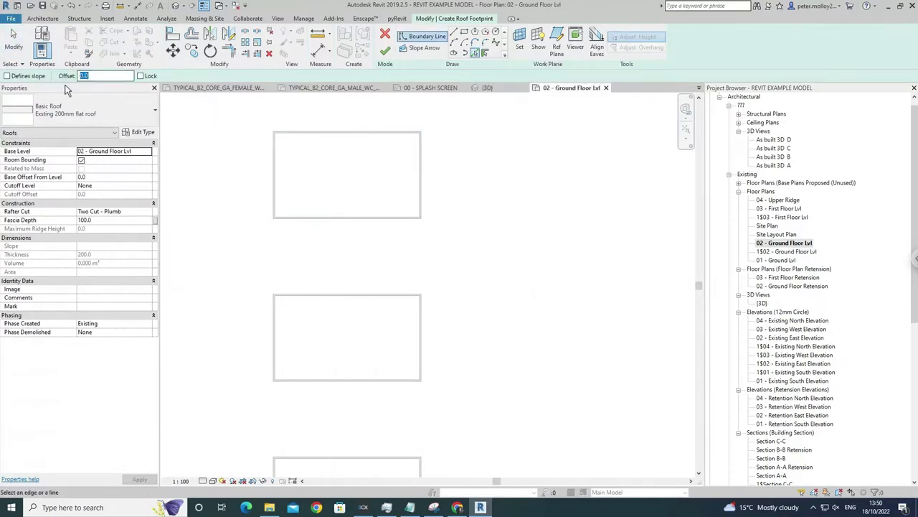
scroll(429, 163, "up", 2)
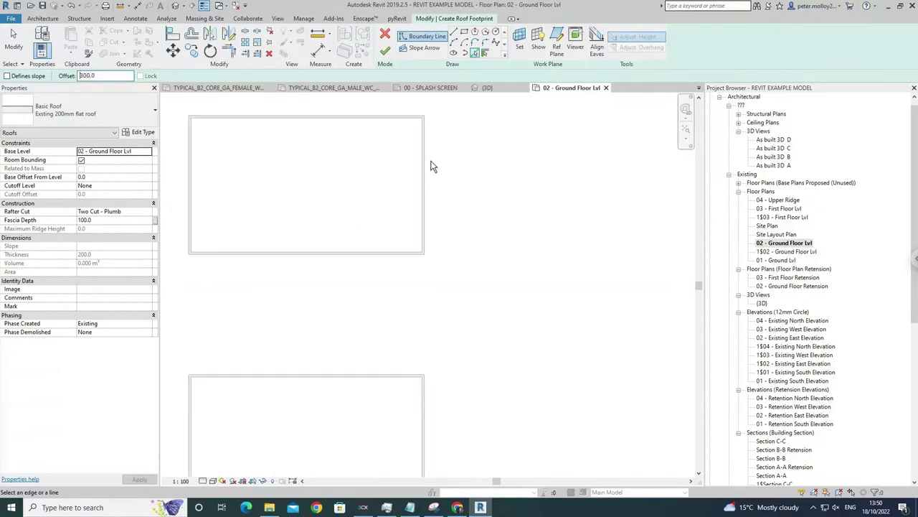
left_click(433, 165)
left_click(365, 121)
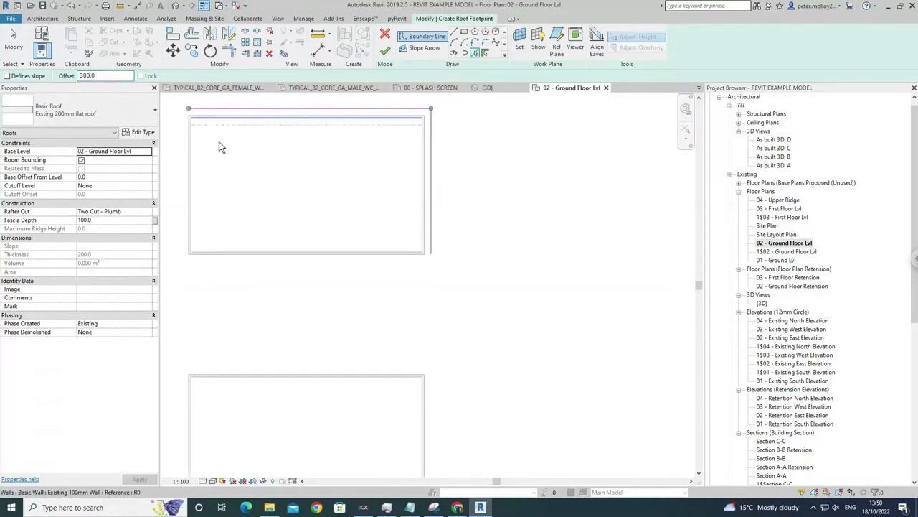
left_click(191, 163)
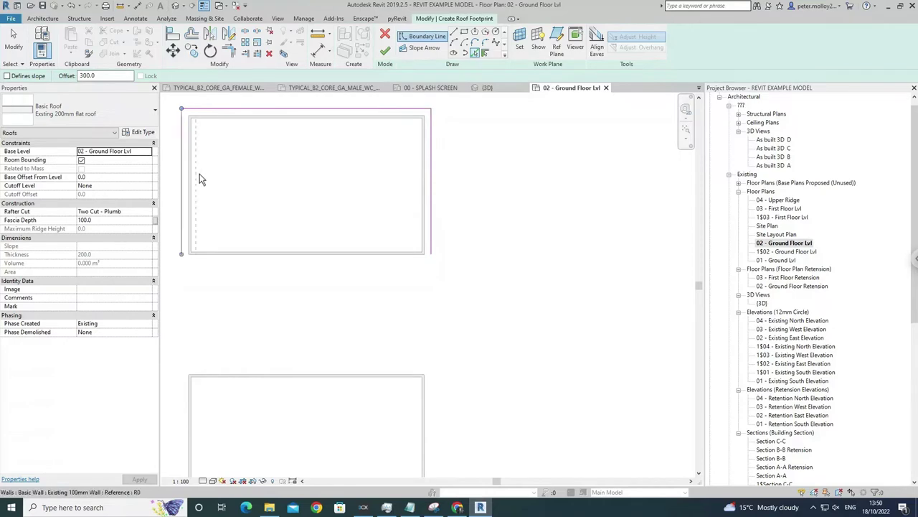
left_click(262, 268)
scroll(456, 211, "down", 4)
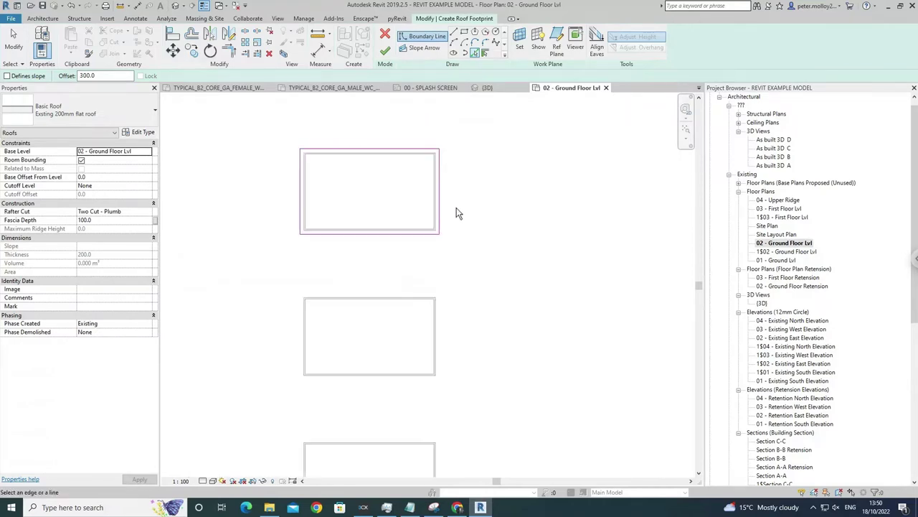
key("Escape")
Check the offset boundary lines and finish the roof footprint without attaching the highlighted walls to the roof
scroll(377, 188, "up", 4)
left_click(316, 150)
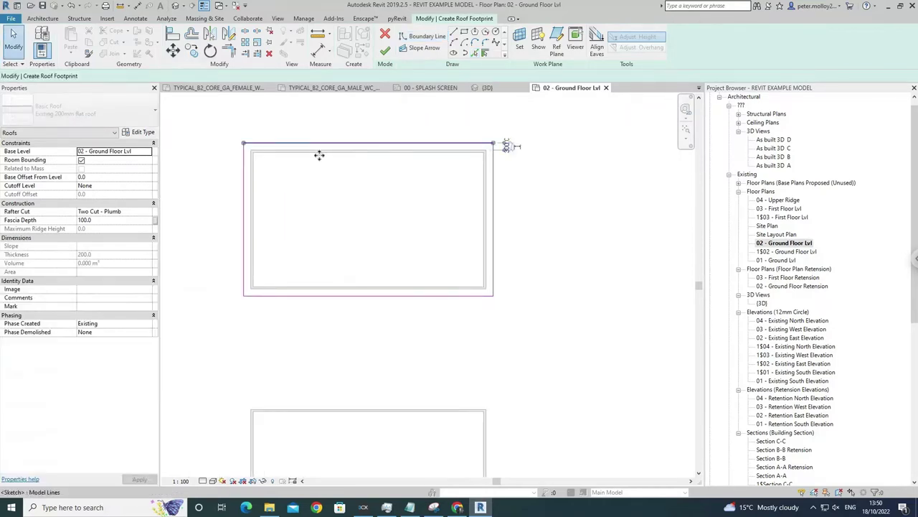
scroll(317, 150, "up", 2)
left_click(311, 163)
scroll(311, 163, "down", 2)
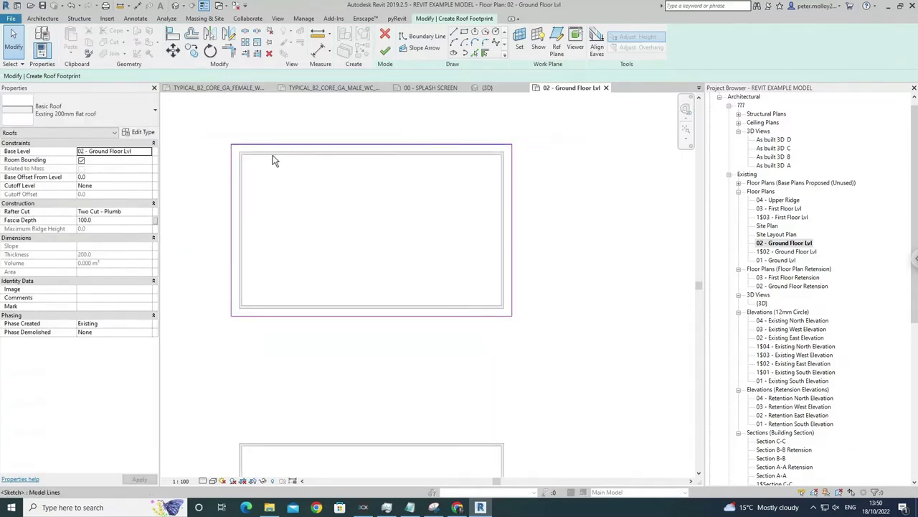
scroll(273, 157, "up", 2)
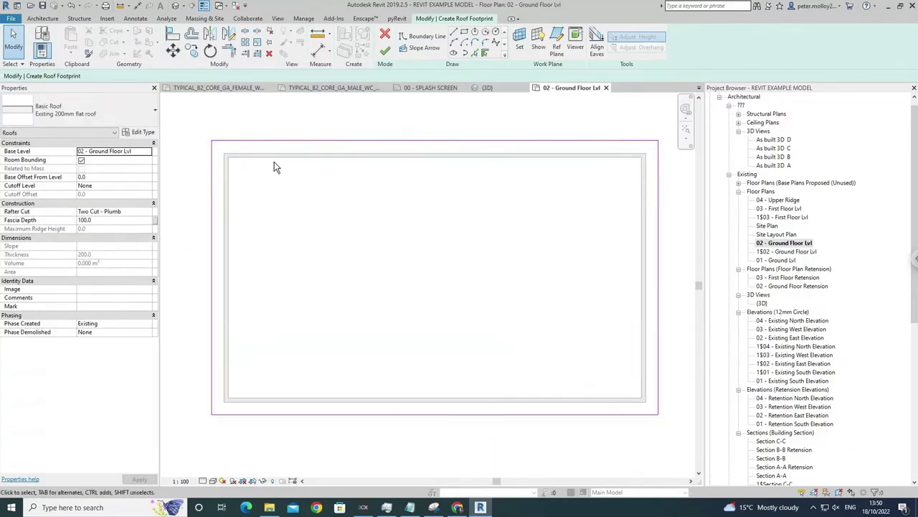
scroll(445, 164, "down", 2)
left_click(387, 52)
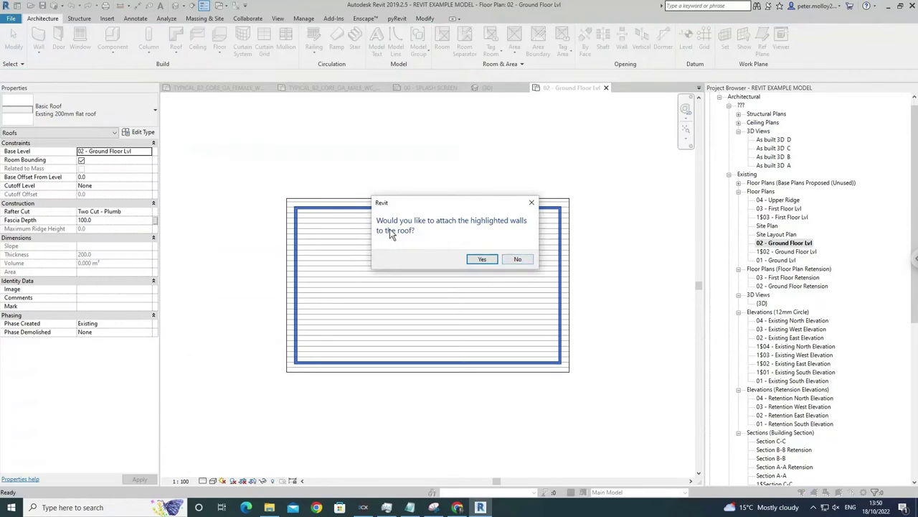
left_click(518, 260)
key("Escape")
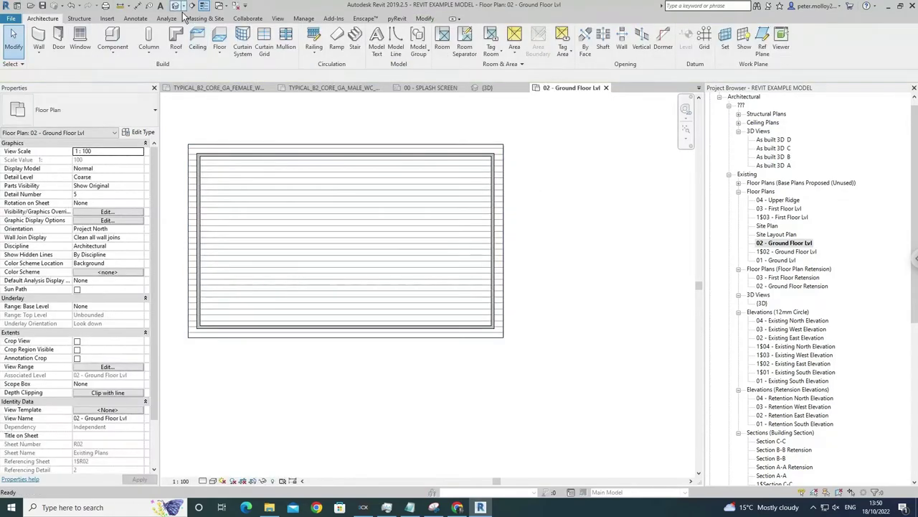
Open the 3D view and set the new flat roof's base level to 03 - First Floor Lvl
left_click(176, 6)
scroll(324, 236, "down", 2)
scroll(324, 236, "up", 3)
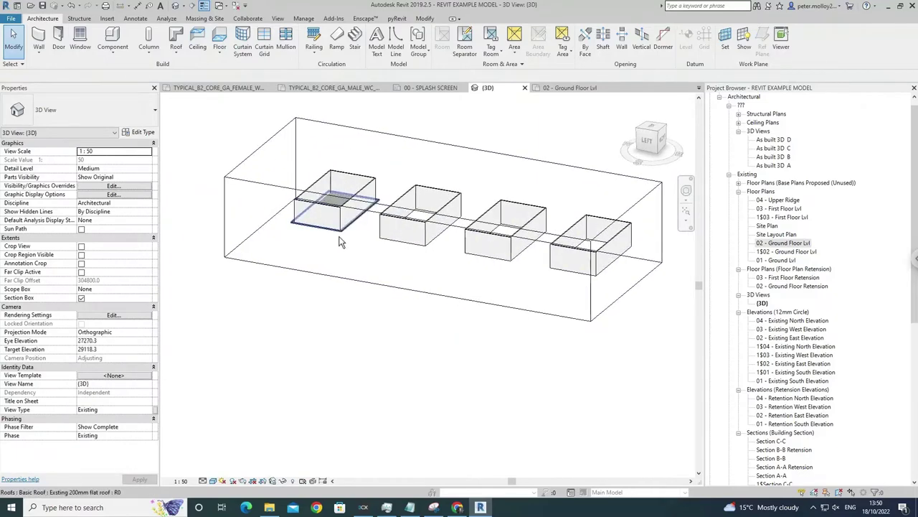
left_click(341, 242)
middle_click_drag(341, 243, 328, 222, "shift")
scroll(327, 222, "up", 3)
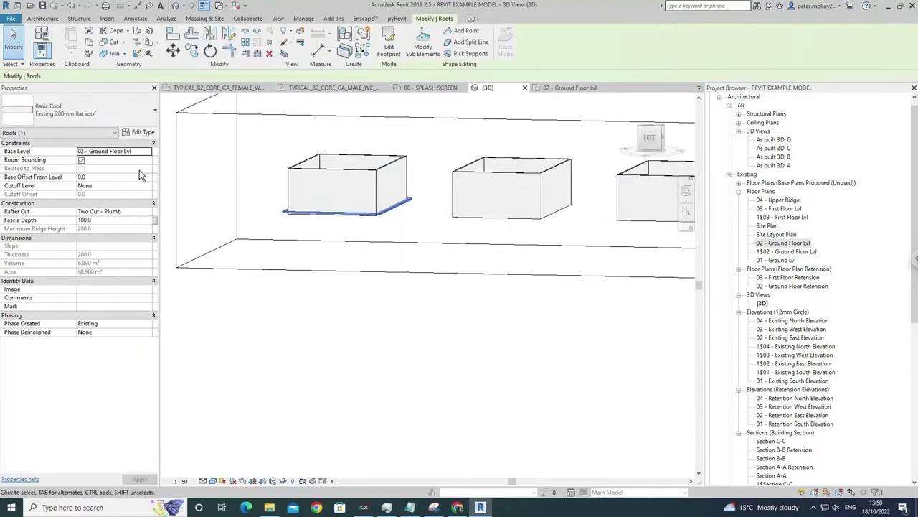
left_click(122, 152)
left_click(147, 151)
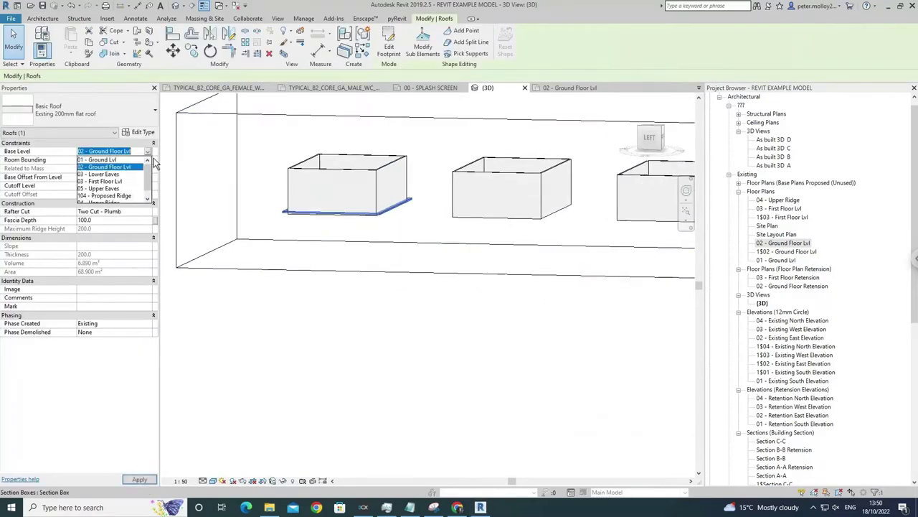
left_click(113, 189)
left_click(424, 191)
middle_click_drag(457, 190, 338, 205, "shift")
left_click(429, 192)
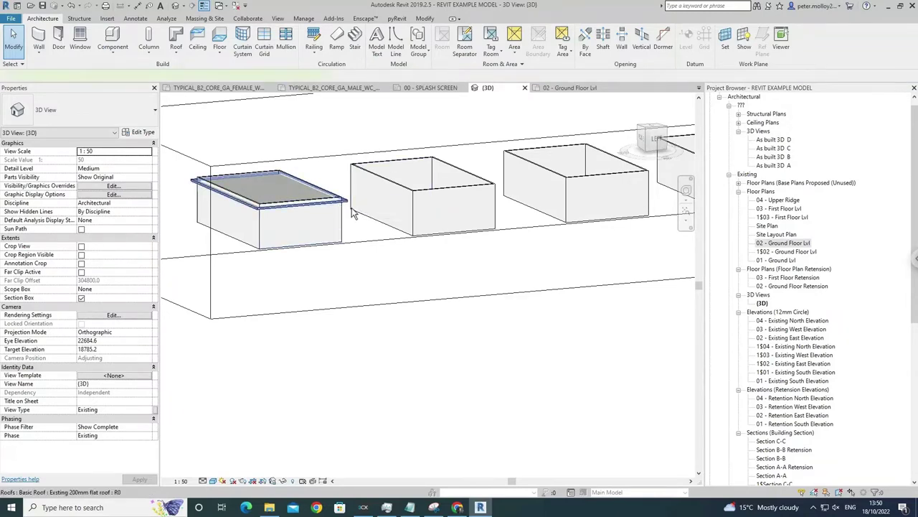
Change the flat roof's base level to 04 - Upper Ridge
left_click(351, 208)
middle_click_drag(439, 205, 381, 215)
scroll(382, 215, "down", 4)
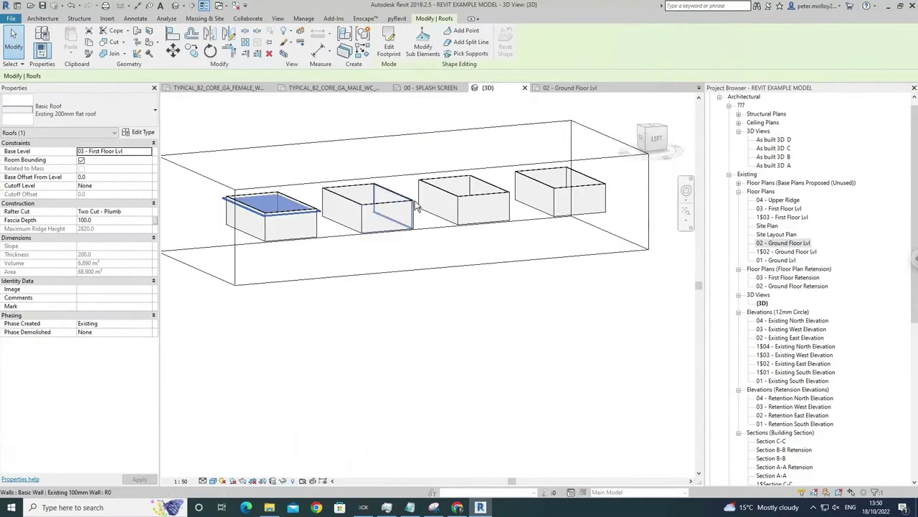
key("Escape")
scroll(264, 216, "up", 3)
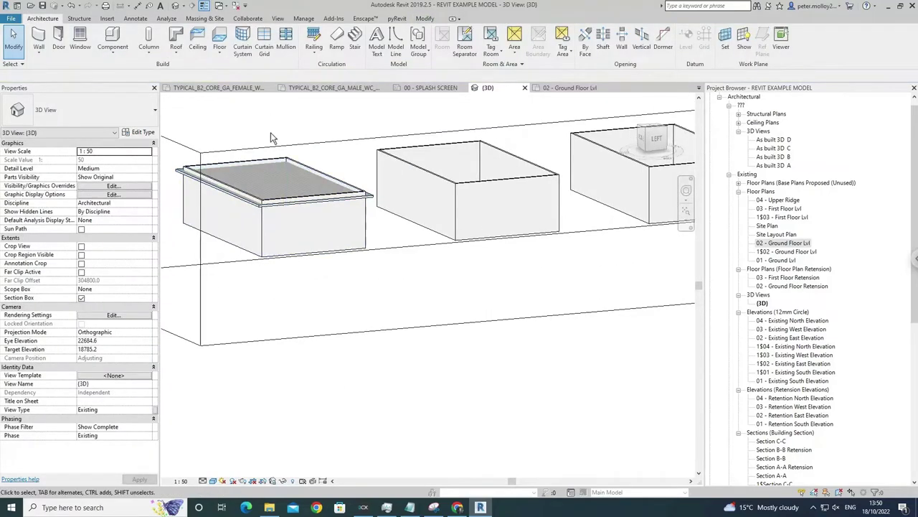
left_click(356, 210)
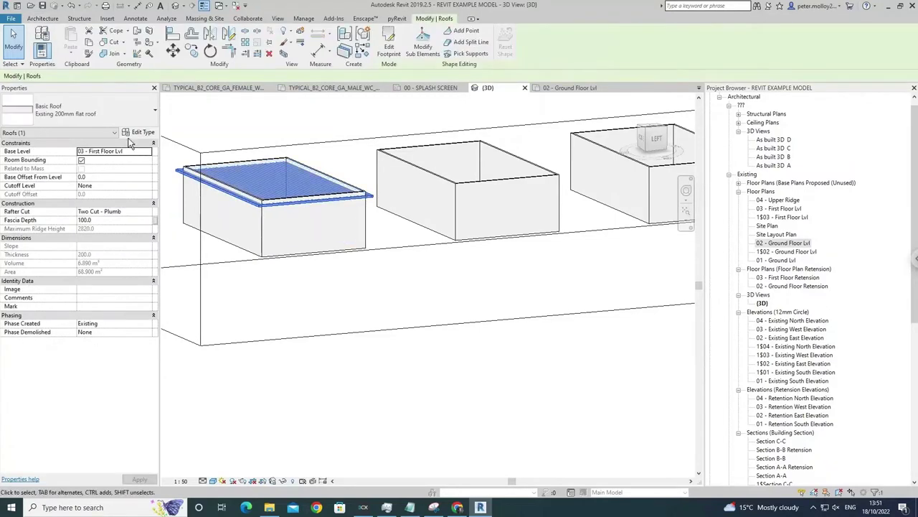
left_click(148, 152)
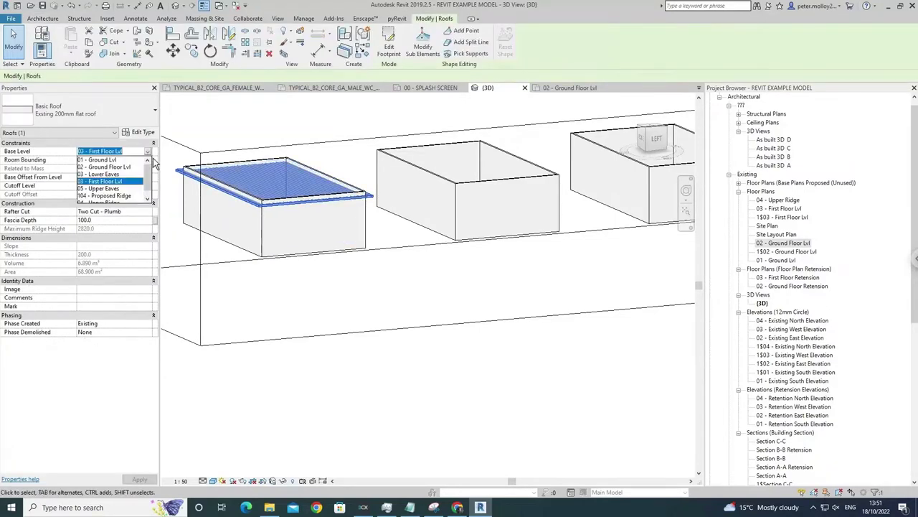
scroll(119, 204, "down", 1)
left_click(119, 198)
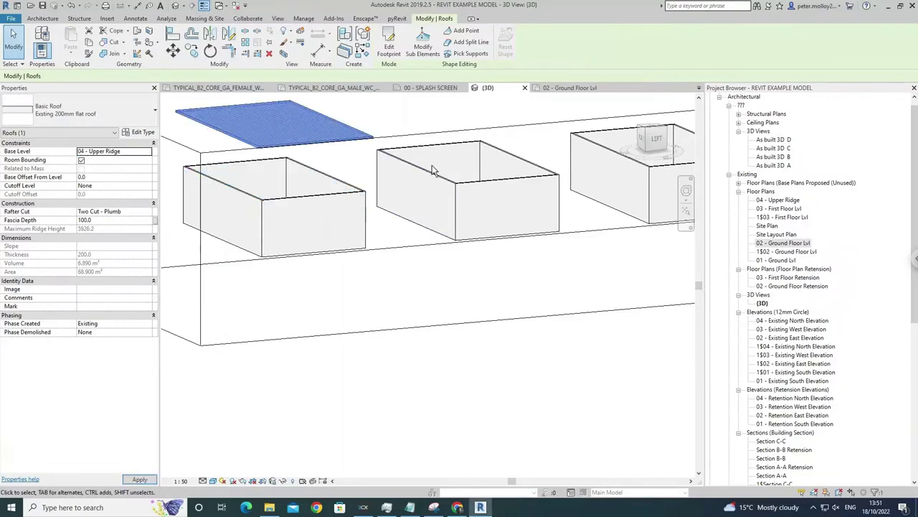
Set the flat roof's base level to 05 - Upper Eaves
scroll(425, 181, "down", 1)
middle_click_drag(425, 181, 424, 202)
middle_click_drag(318, 177, 304, 150, "shift")
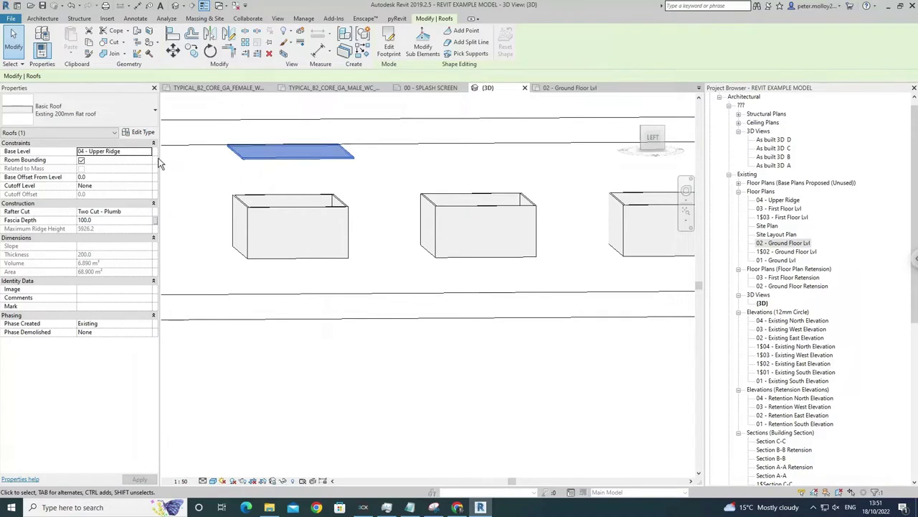
left_click(148, 152)
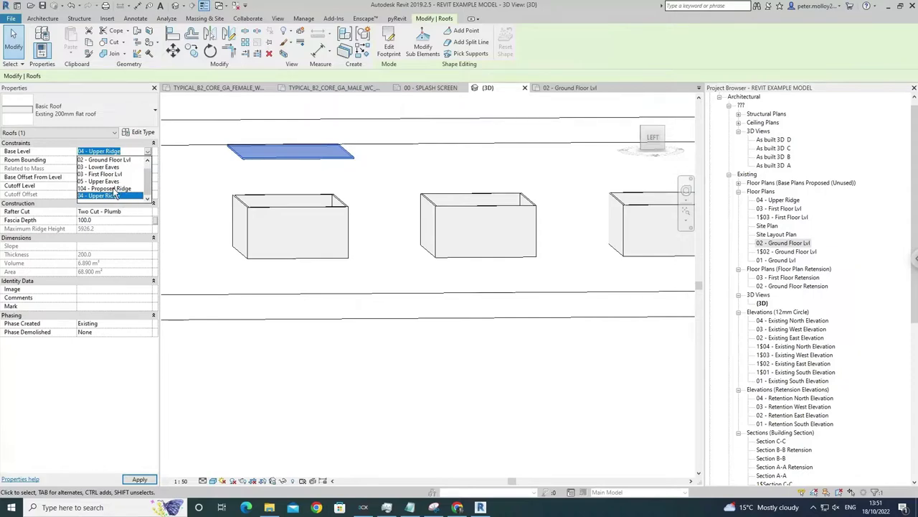
left_click(109, 181)
left_click(357, 197)
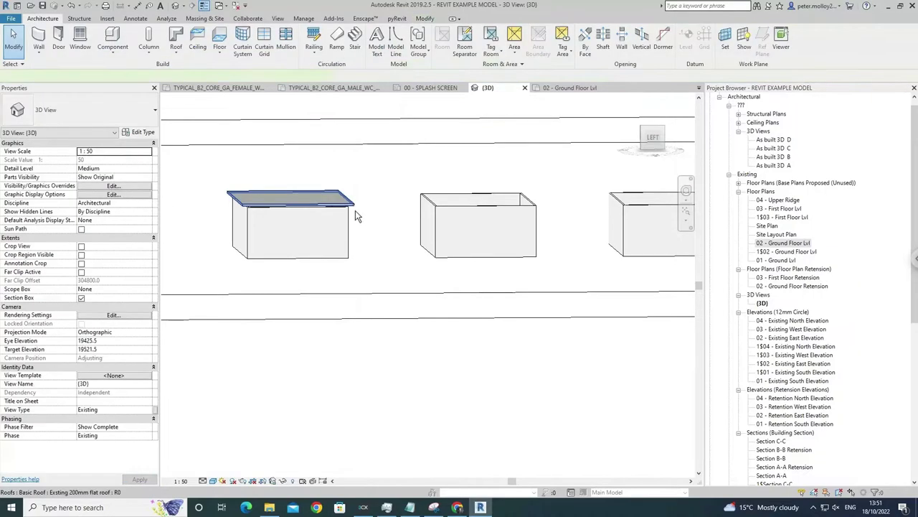
Edit the roof's footprint and make the long boundary line on the side away from the other enclosures define the slope
left_click(355, 210)
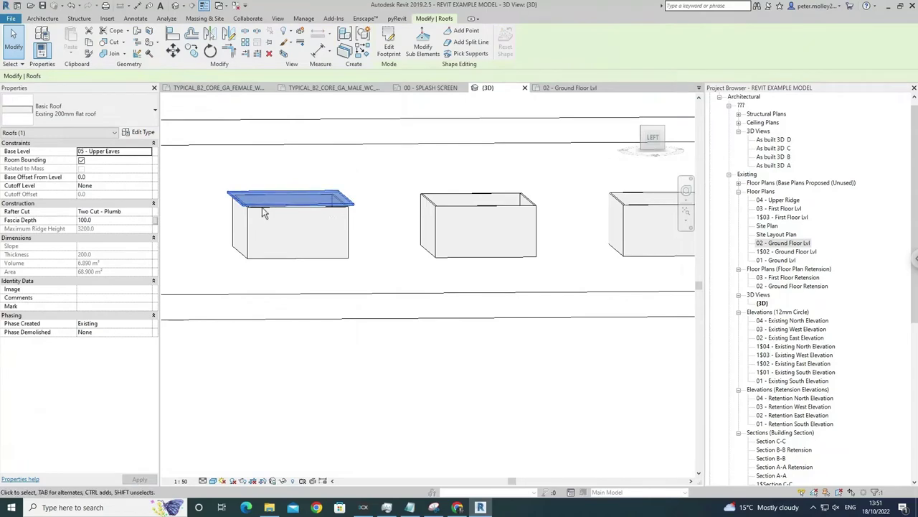
left_click(323, 188)
left_click(318, 209)
mouse_move(318, 209)
middle_mouse_down("shift")
mouse_move(353, 237)
mouse_move(337, 215)
middle_mouse_up("shift")
left_click(389, 47)
mouse_move(265, 141)
middle_mouse_down("shift")
mouse_move(283, 219)
mouse_move(263, 238)
middle_mouse_up("shift")
left_click(271, 238)
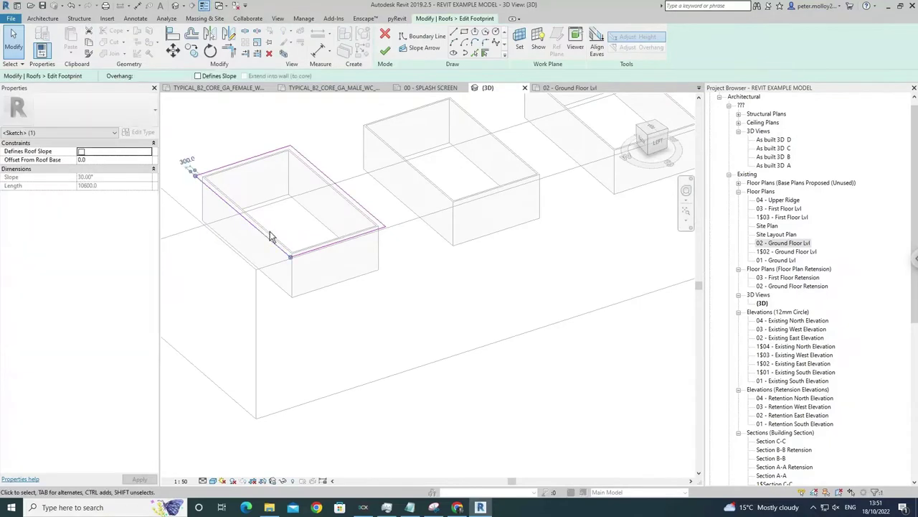
left_click(200, 76)
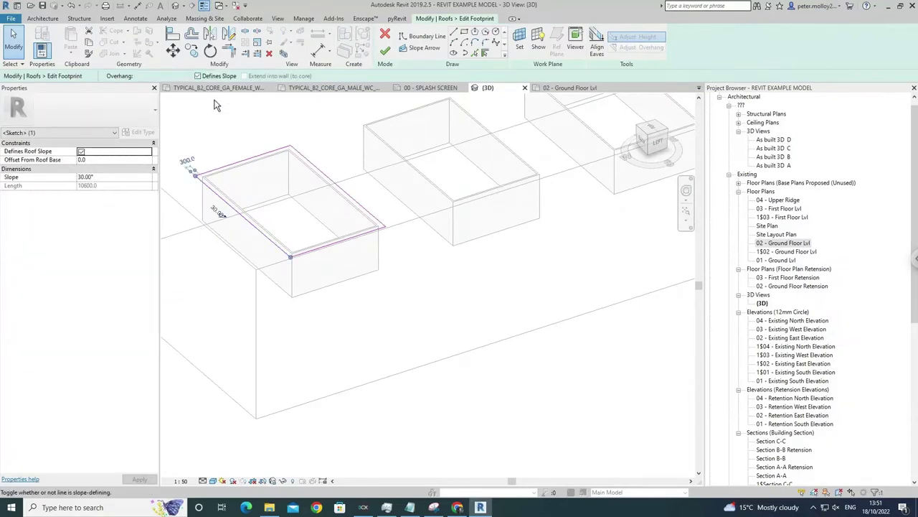
Set the slope of that boundary line to 10° and finish the footprint
scroll(222, 224, "up", 2)
left_click(227, 219)
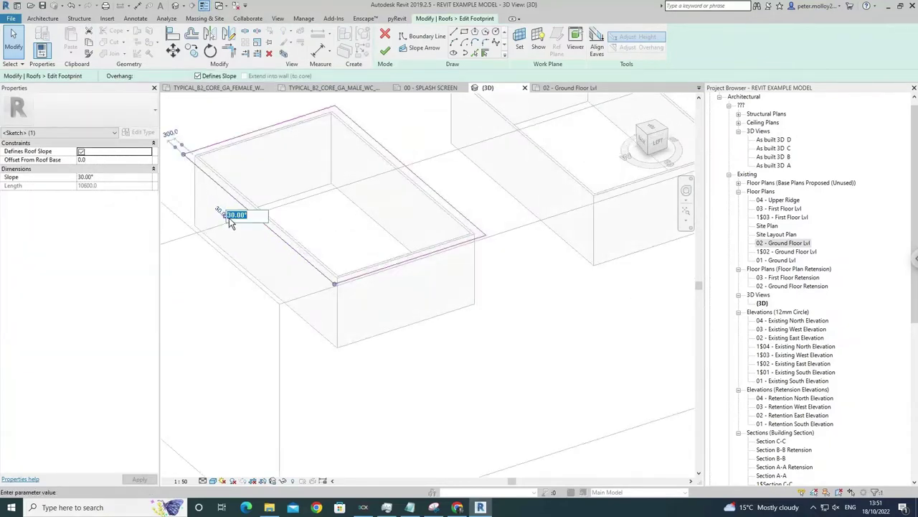
type("10")
key("Return")
left_click(386, 50)
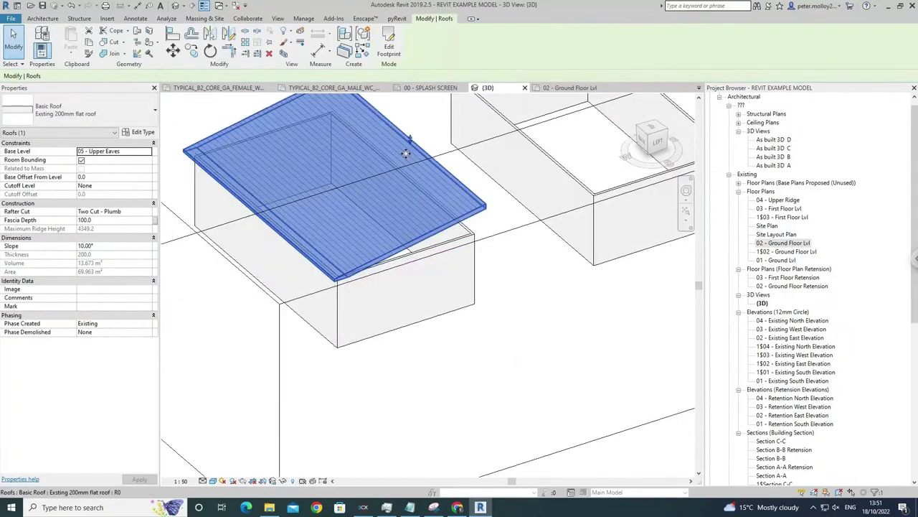
Examine the mono-pitch roof from the side and check in its footprint which boundary lines define the slope
scroll(406, 153, "down", 3)
middle_click_drag(459, 276, 410, 164, "shift")
key("Escape")
left_click(390, 154)
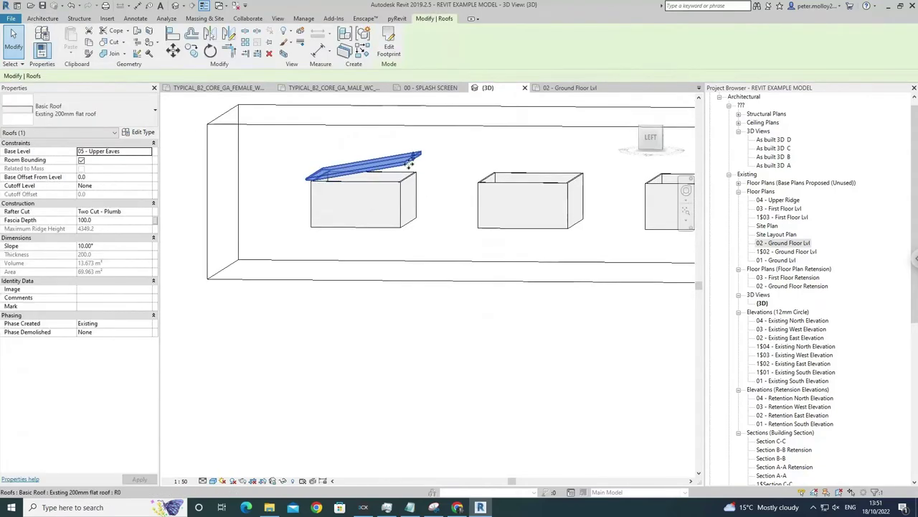
scroll(318, 185, "up", 2)
key("Escape")
left_click(322, 180)
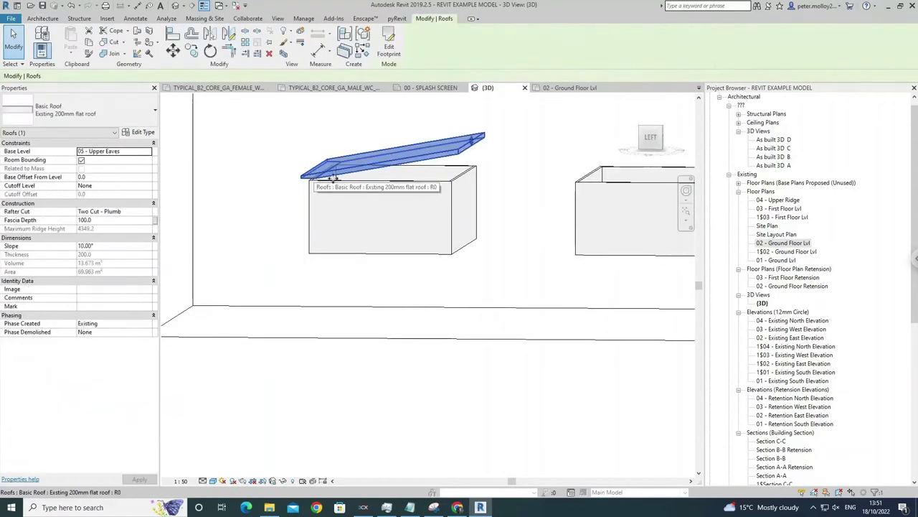
left_click(389, 44)
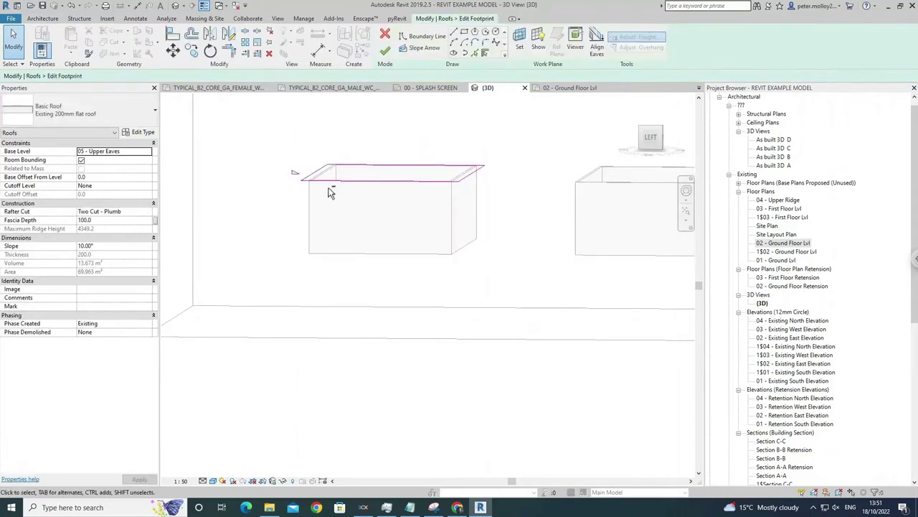
middle_click_drag(328, 190, 323, 188, "shift")
left_click(319, 188)
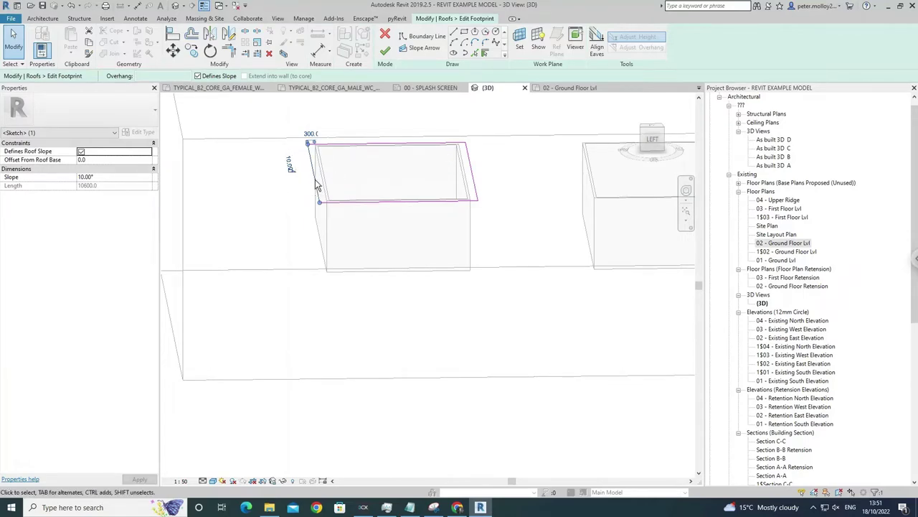
left_click(478, 181)
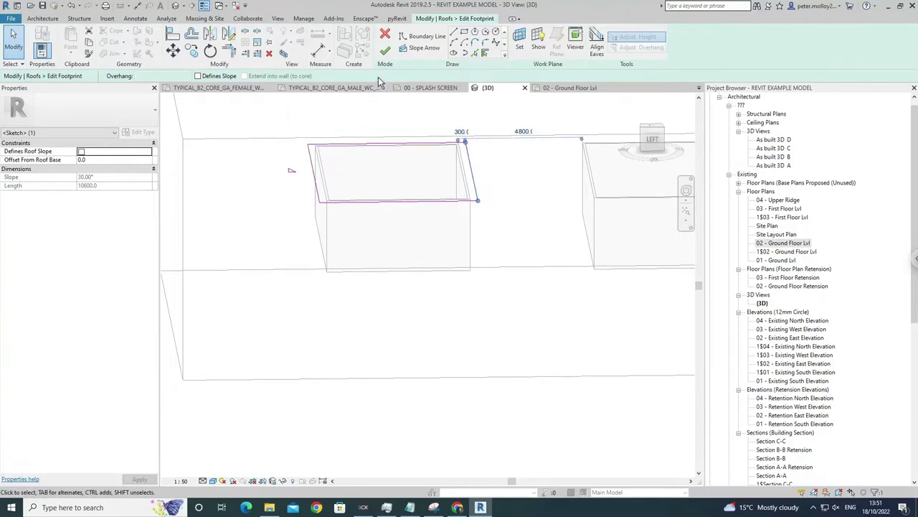
left_click(387, 53)
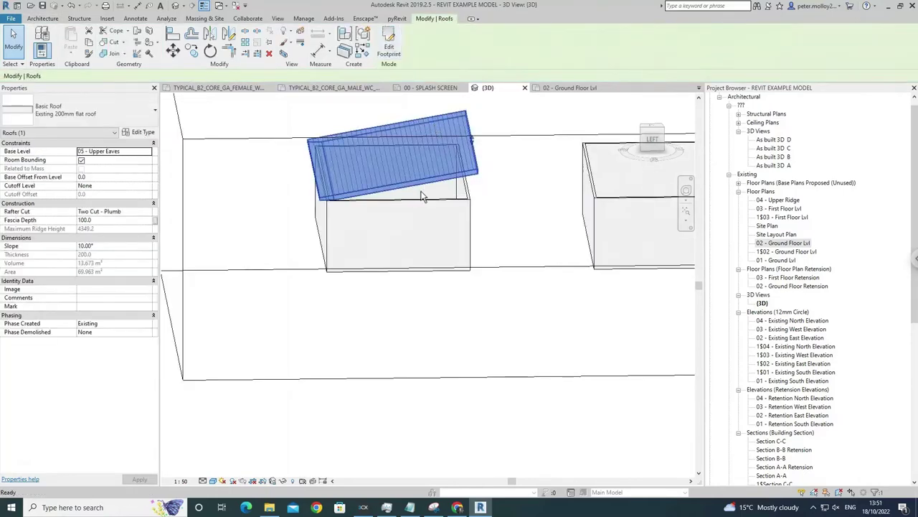
Attach the tops of the first enclosure's four walls to the sloped roof and view the result from several sides
key("Escape")
middle_click_drag(465, 208, 447, 98, "shift")
left_click(399, 219)
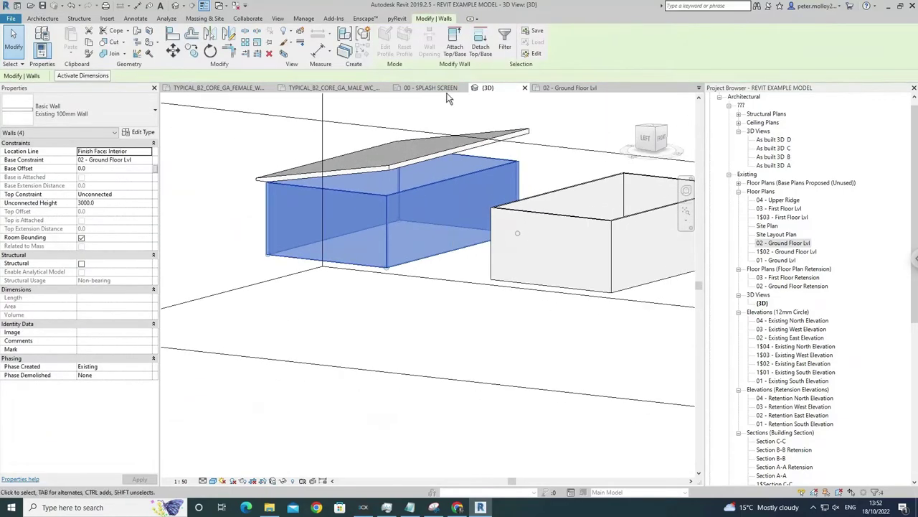
left_click(455, 45)
left_click(316, 188)
middle_click_drag(320, 185, 452, 197, "shift")
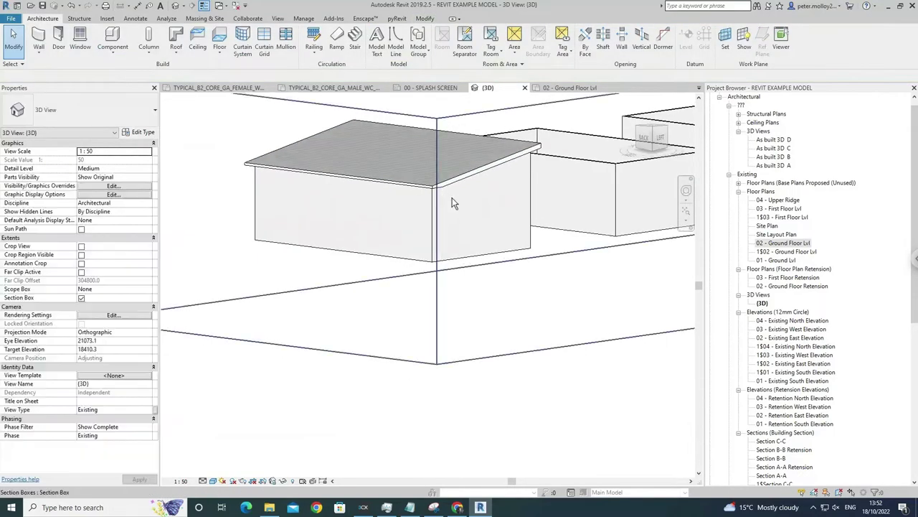
left_click(410, 169)
middle_click_drag(410, 169, 314, 224, "shift")
key("Escape")
left_click(495, 220)
key("Escape")
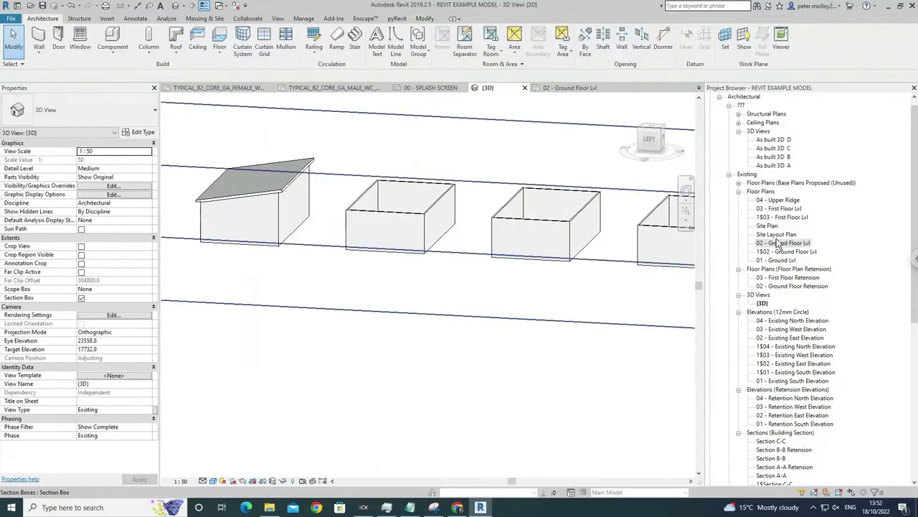
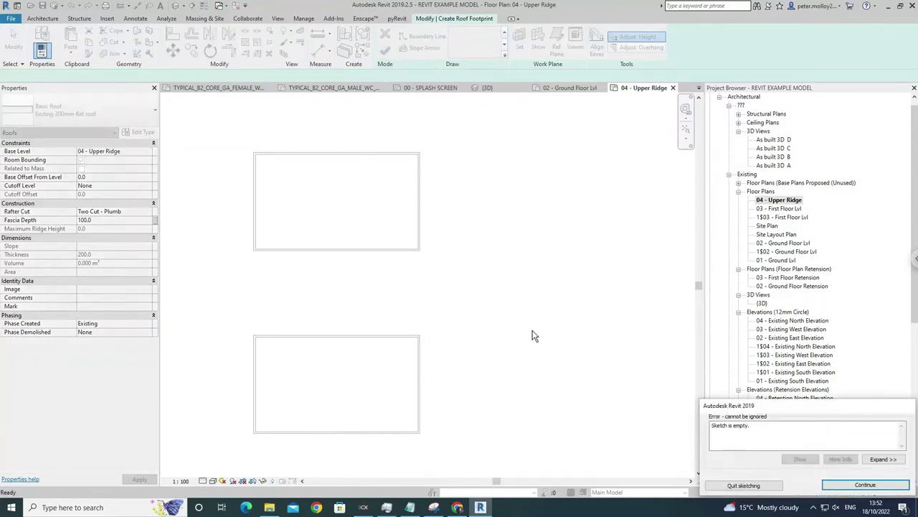
Create a roof over the second enclosure by picking its four wall lines with a 300 mm outward offset
left_click(844, 485)
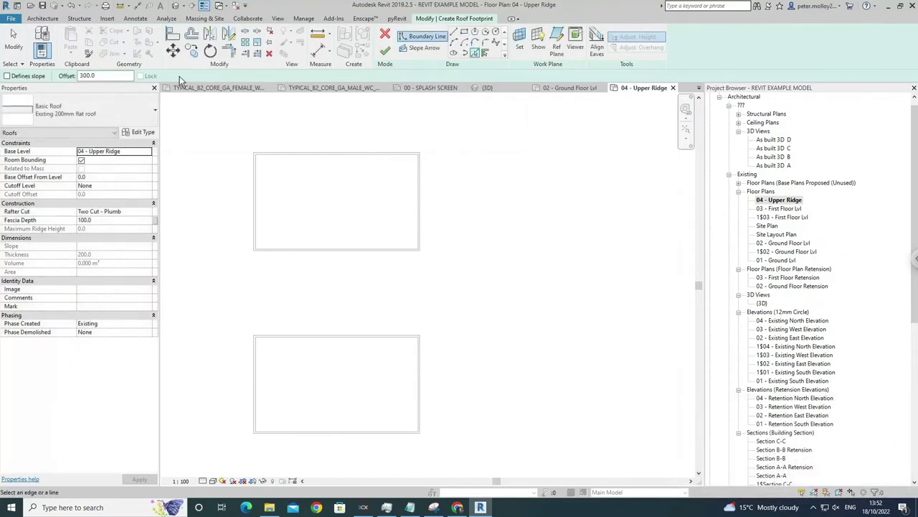
left_click(319, 158)
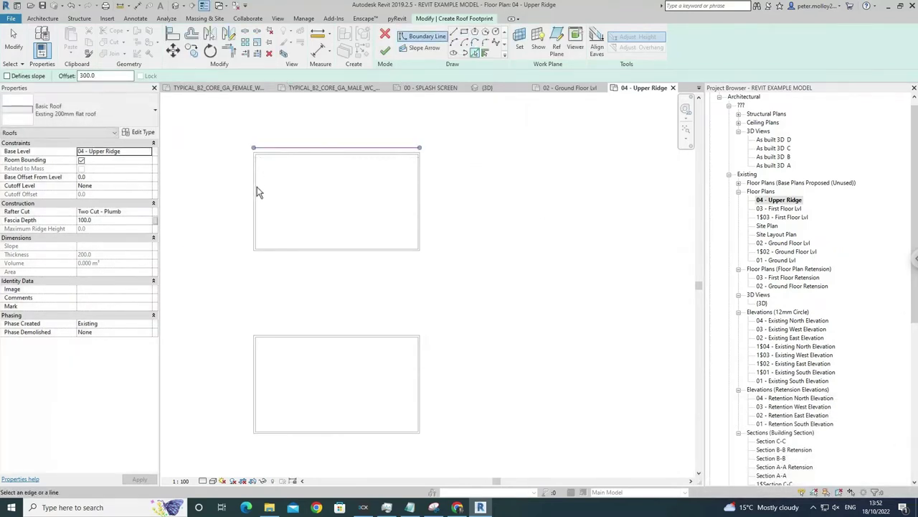
left_click(257, 188)
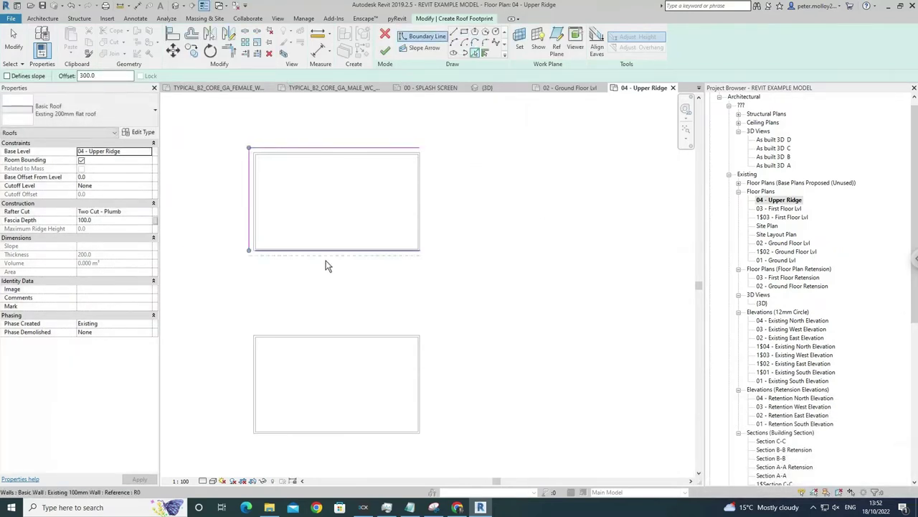
left_click(327, 265)
left_click(428, 213)
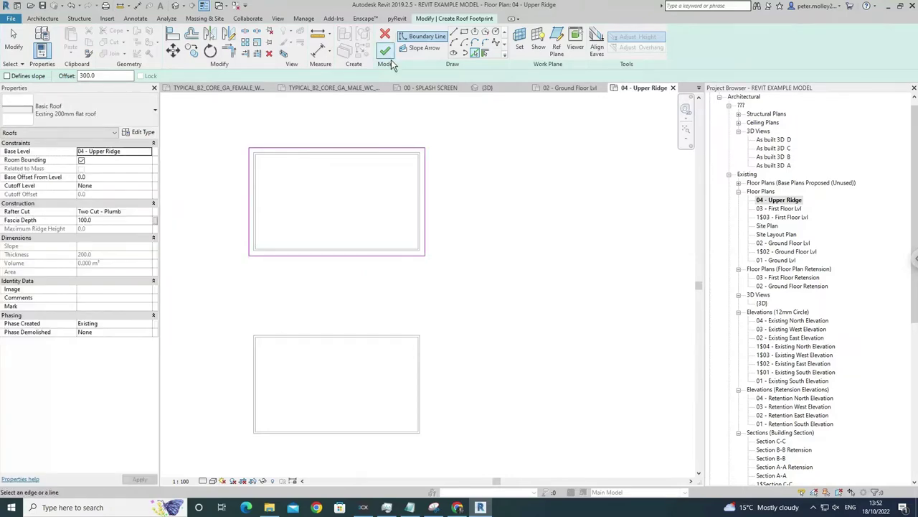
left_click(387, 54)
left_click(462, 113)
Open the 3D view and set the second enclosure's roof base level to 05 - Upper Eaves
left_click(174, 6)
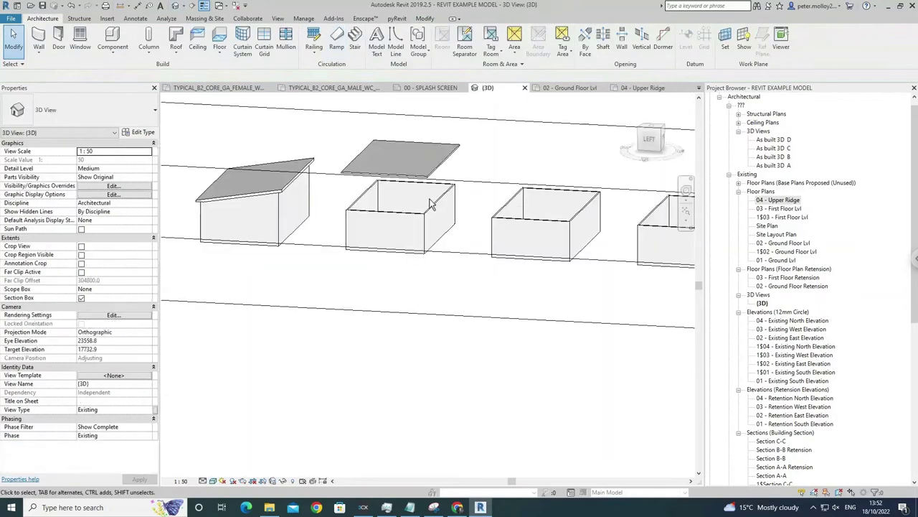
left_click(447, 175)
middle_click_drag(393, 222, 420, 163, "shift")
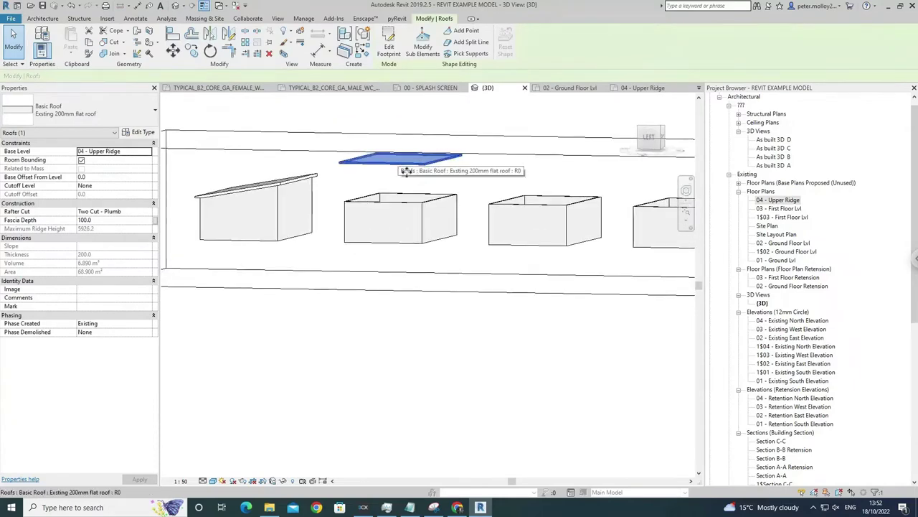
left_click(439, 172)
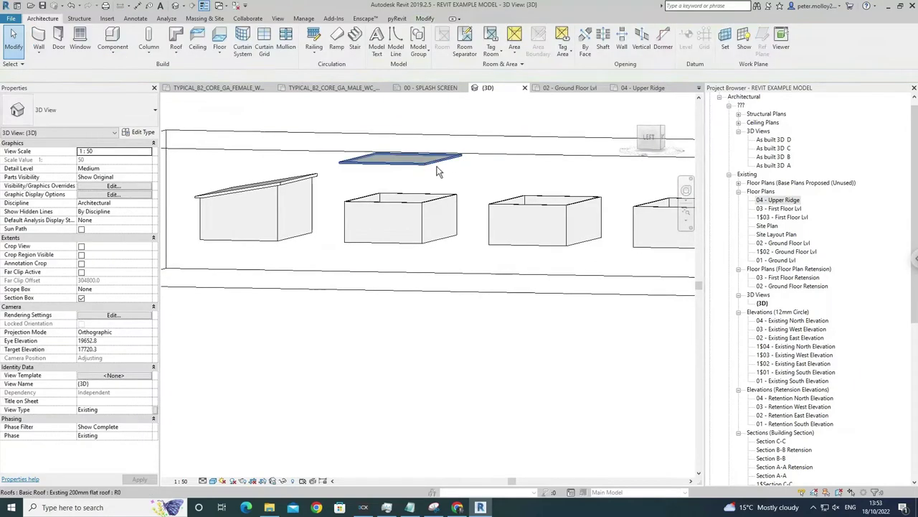
left_click(381, 166)
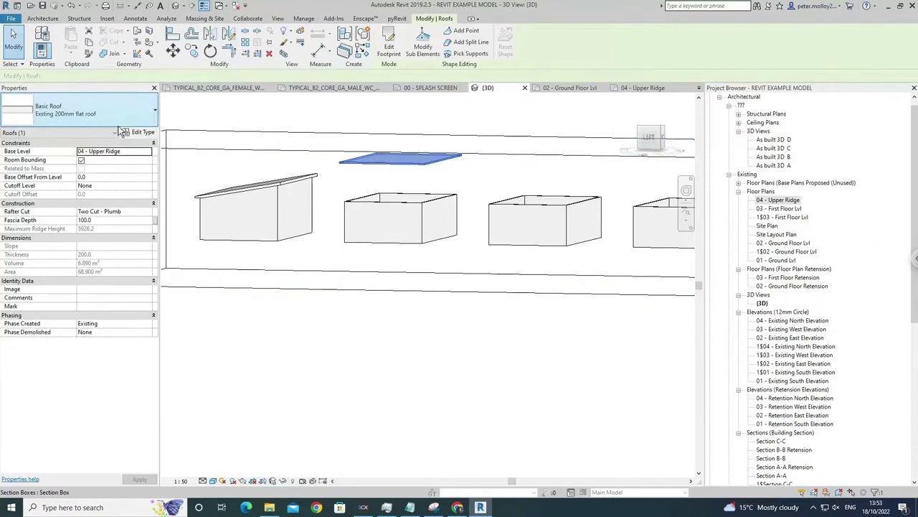
left_click(148, 153)
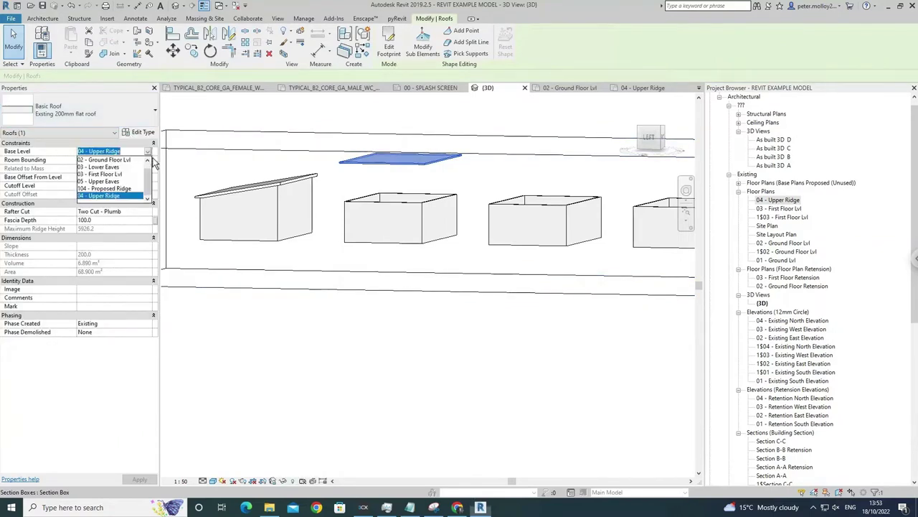
left_click(114, 195)
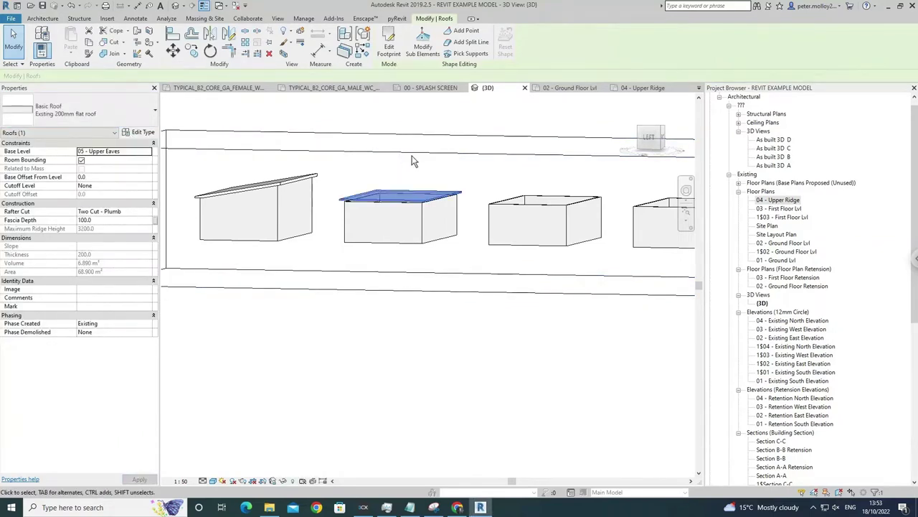
left_click(443, 179)
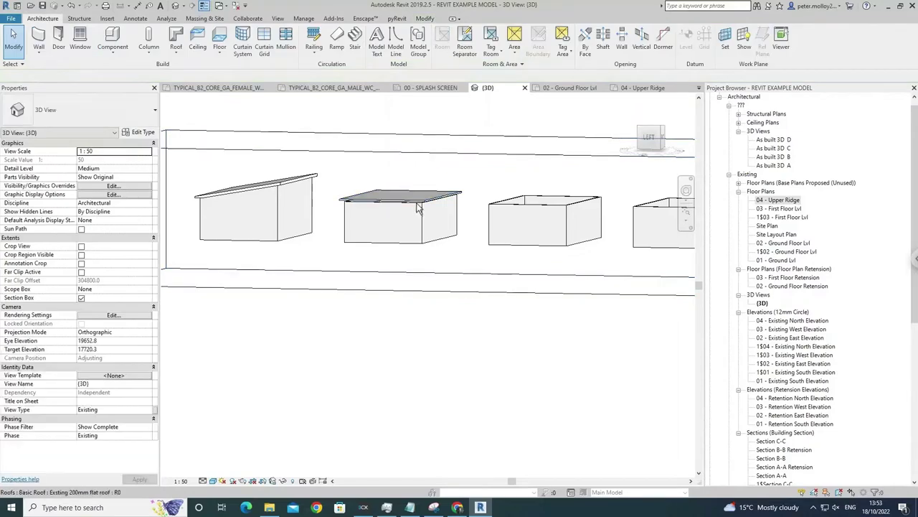
Edit the second roof's footprint in the 04 - Upper Ridge plan and make both long boundary lines define slope
double_click(781, 201)
left_click(430, 222)
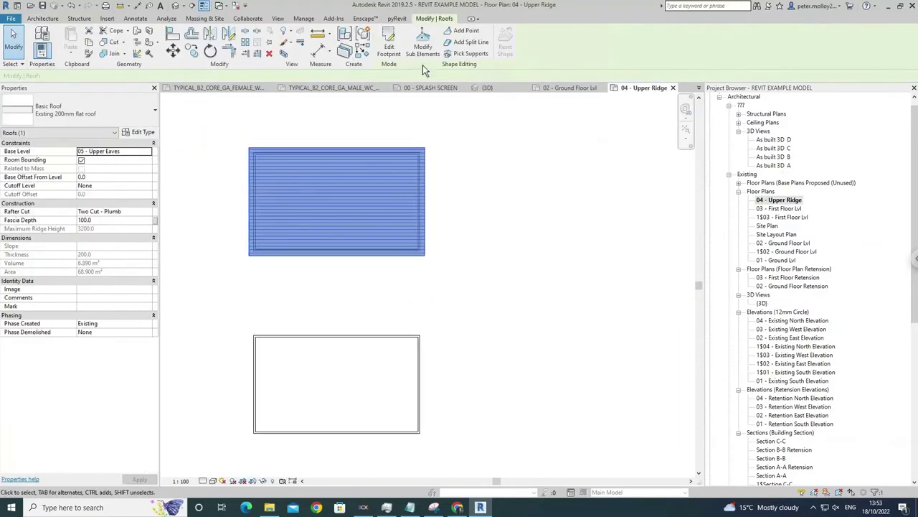
left_click(389, 41)
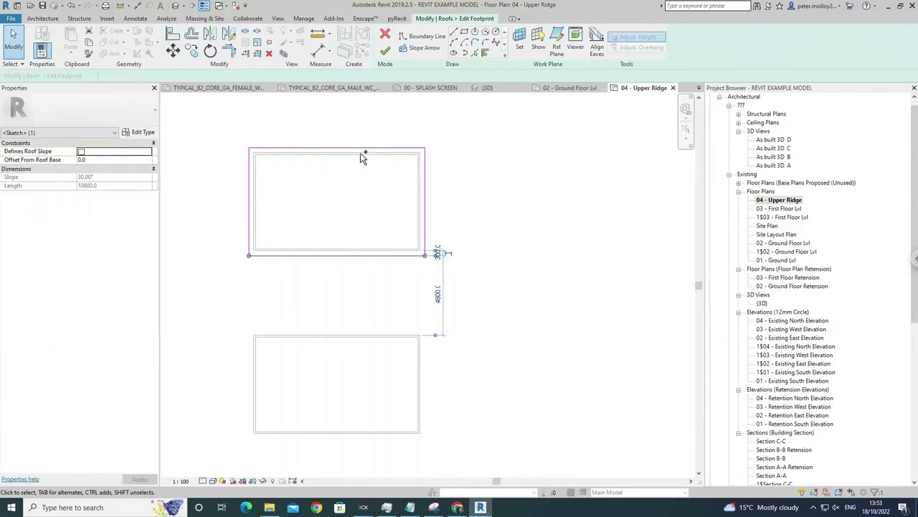
left_click(367, 149)
left_click(323, 258, "ctrl")
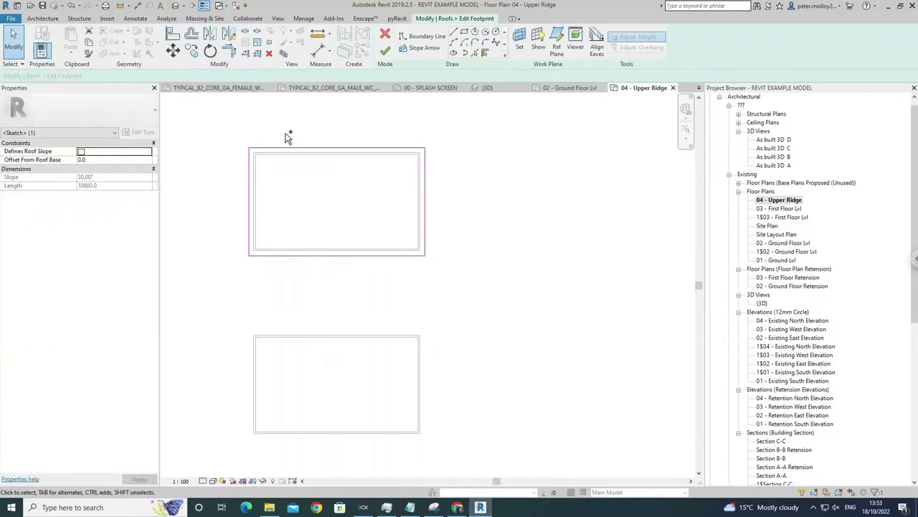
left_click(197, 75)
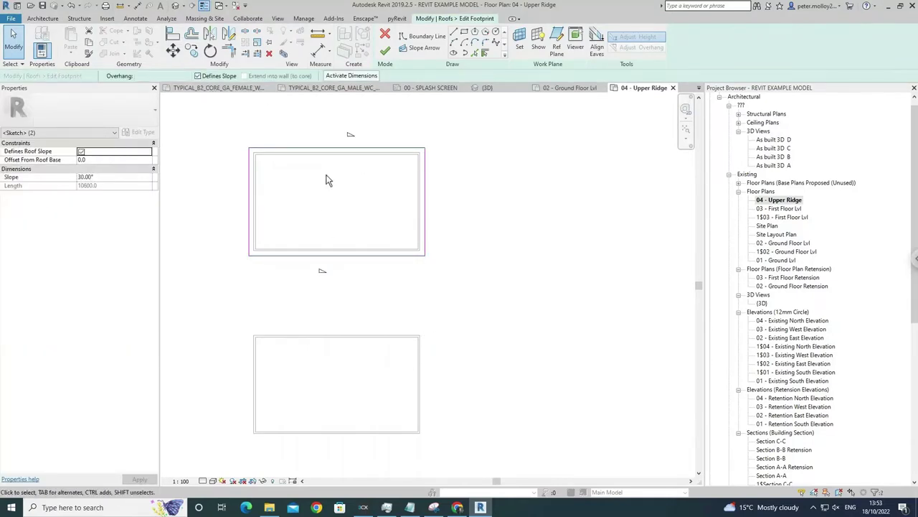
Examine the slope angle of each long boundary line in the second roof's footprint sketch
left_click(358, 140)
left_click(355, 151)
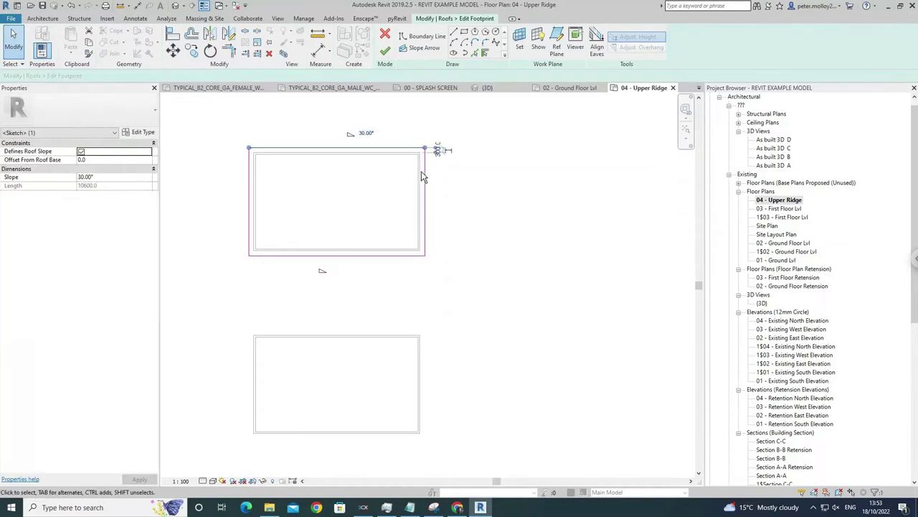
scroll(329, 279, "up", 3)
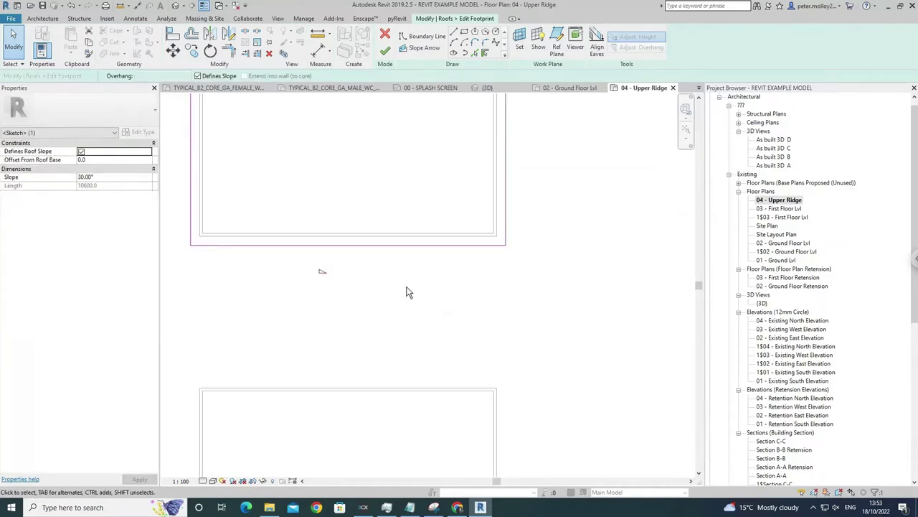
middle_click_drag(406, 292, 387, 340)
middle_click_drag(348, 174, 347, 226)
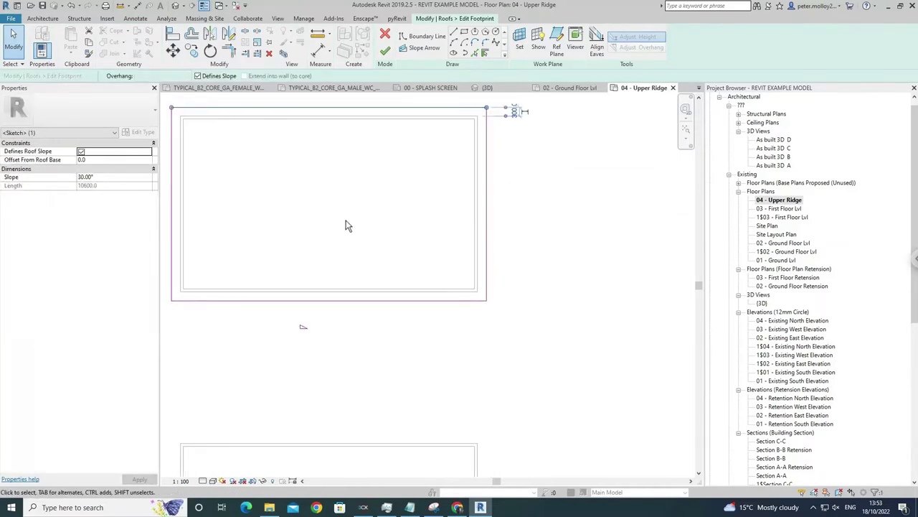
left_click(353, 148)
scroll(354, 141, "up", 2)
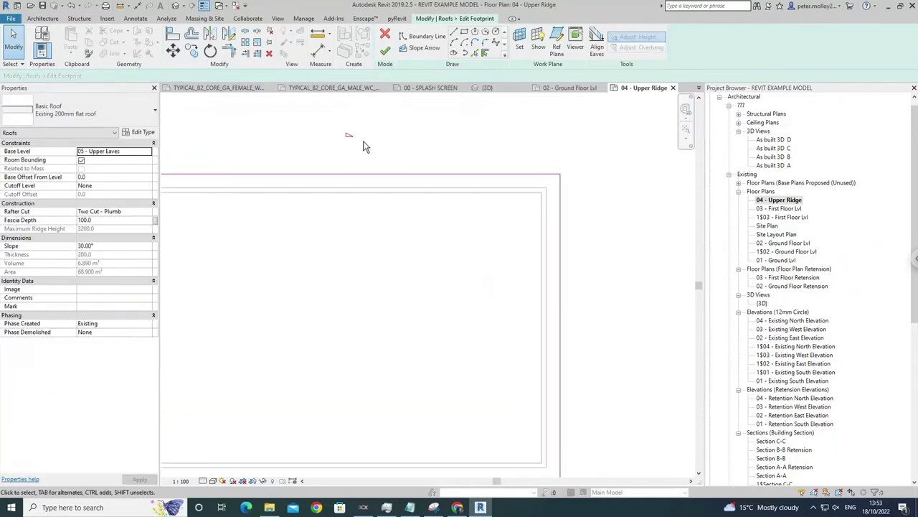
left_click(378, 175)
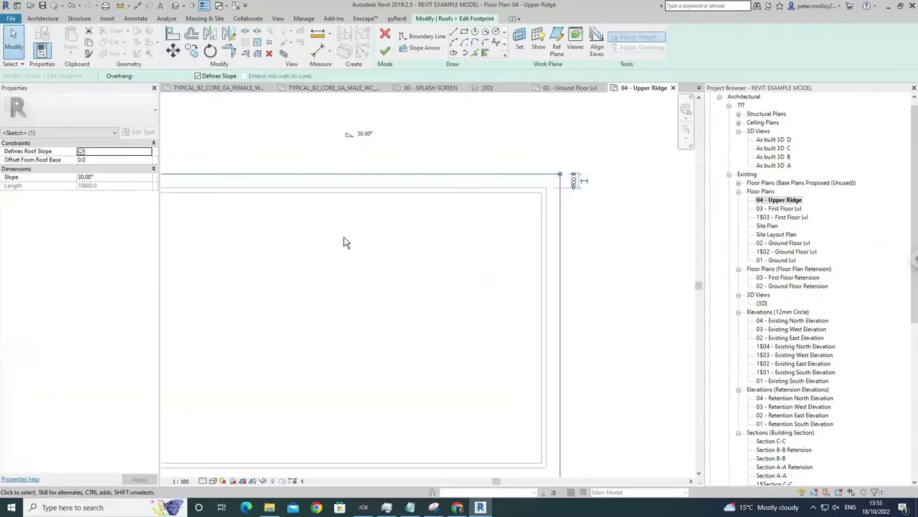
scroll(361, 249, "down", 2)
middle_click_drag(361, 250, 363, 238)
left_click(352, 330)
left_click(353, 319)
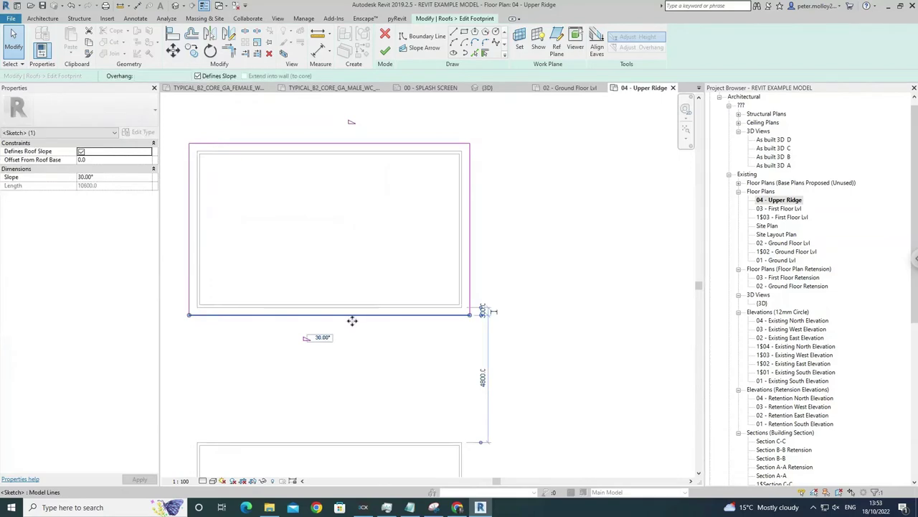
left_click(365, 155)
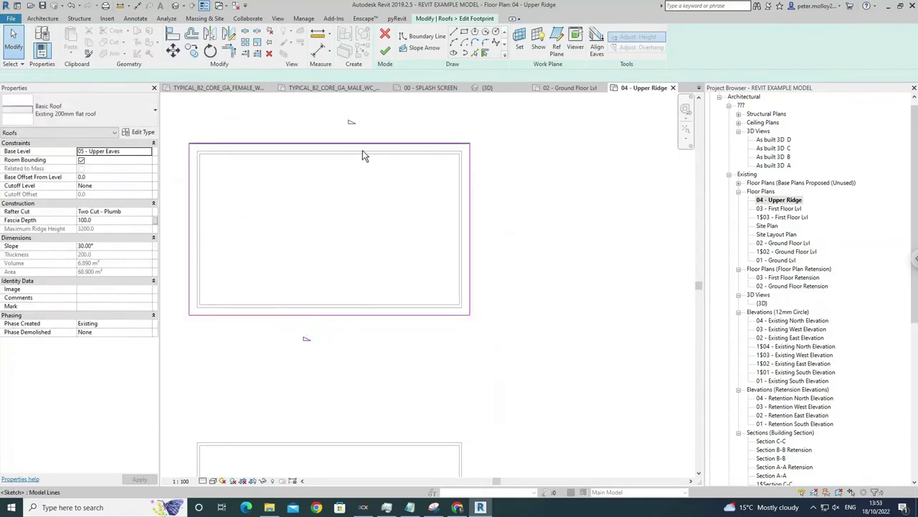
left_click(362, 147)
left_click(367, 125)
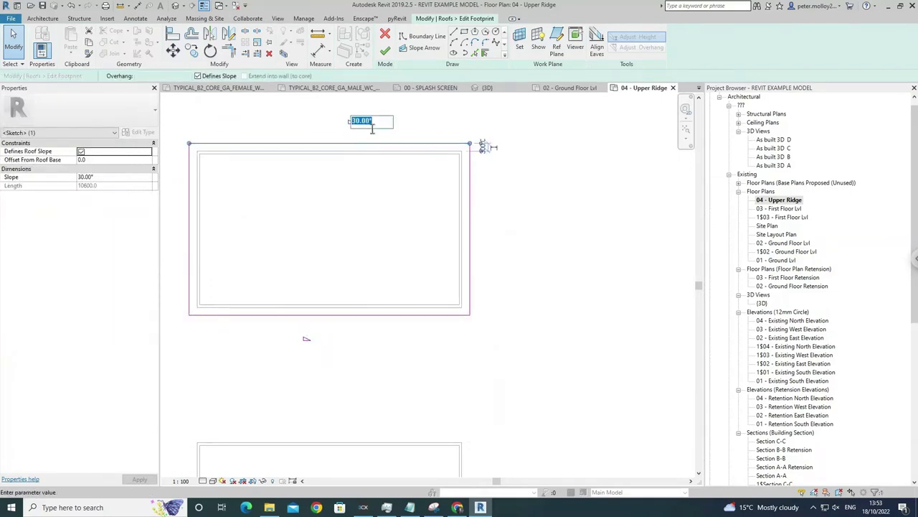
left_click(397, 107)
Finish the second roof's footprint edit and inspect the dual-pitch roof in the 3D view
left_click(386, 54)
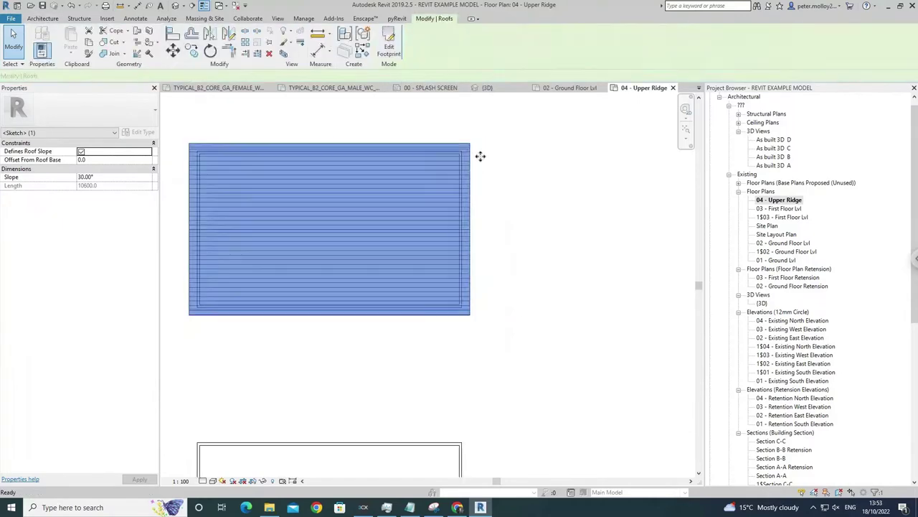
left_click(482, 156)
left_click(203, 5)
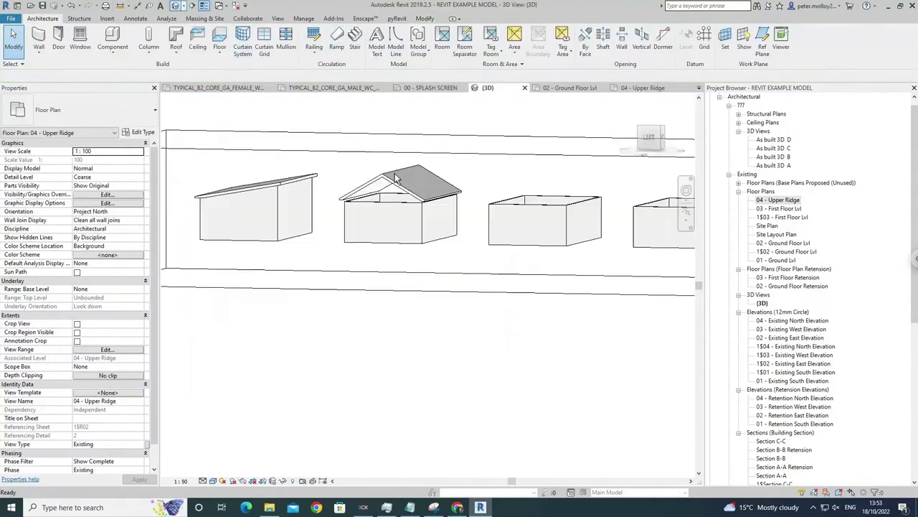
middle_click_drag(499, 200, 456, 217, "shift")
Attach the tops of the second enclosure's four walls to the dual-pitch roof and view all four enclosures
left_click(458, 199)
key("Tab")
left_click(421, 215)
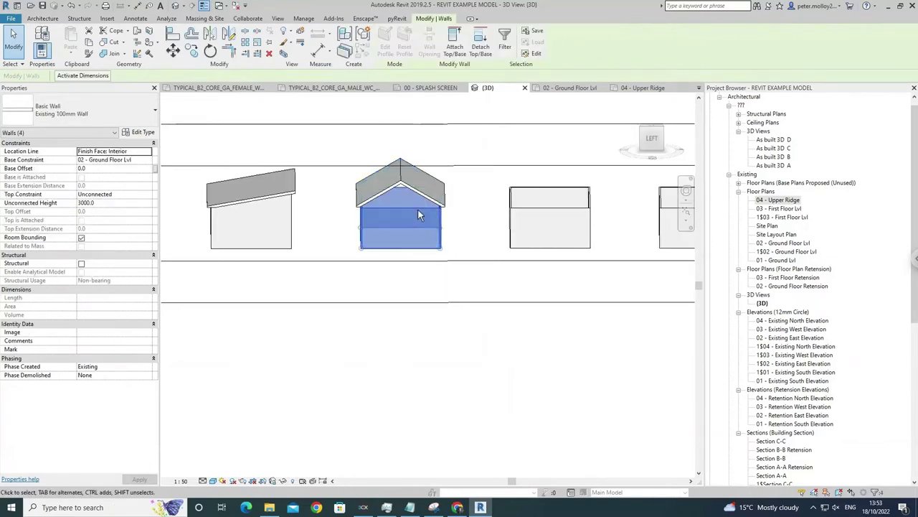
left_click(455, 46)
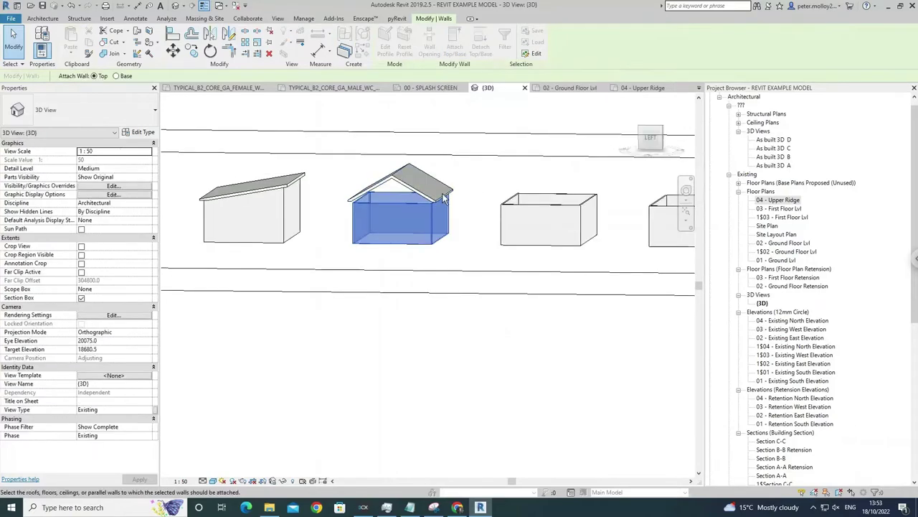
left_click(406, 210)
left_click(406, 211)
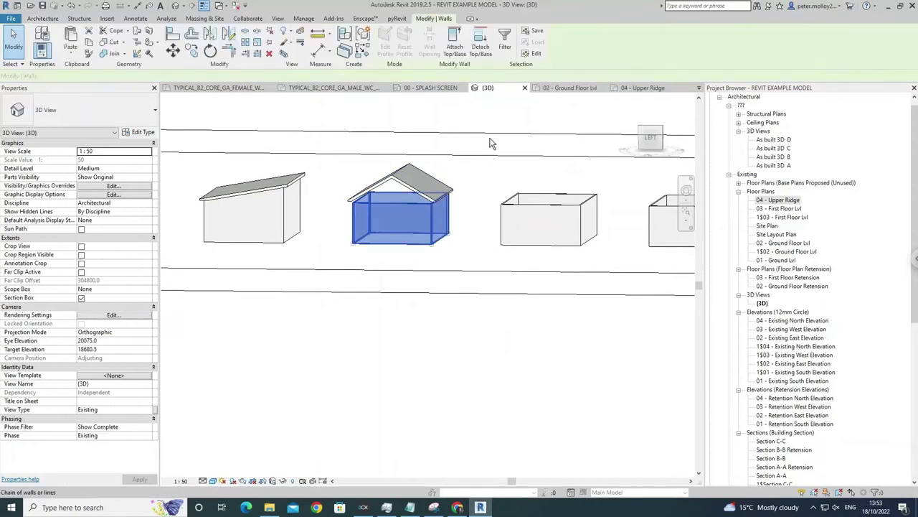
left_click(454, 47)
left_click(404, 189)
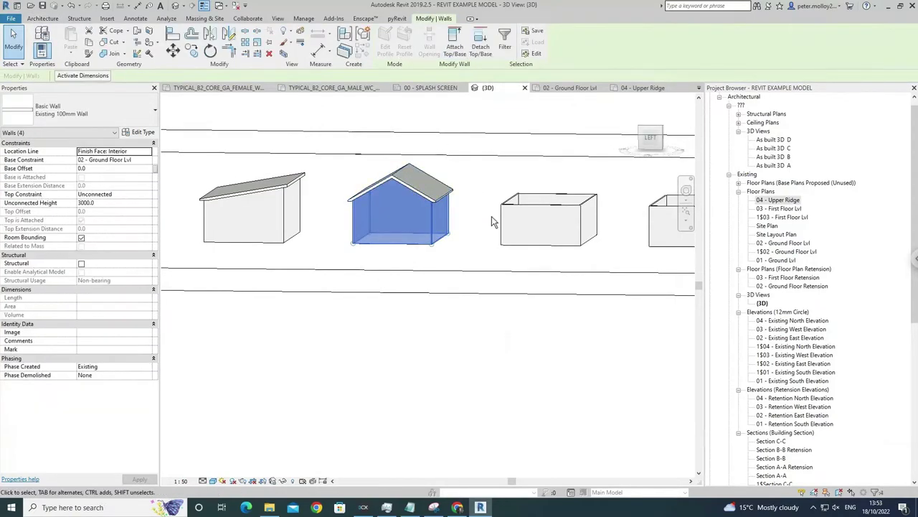
key("Escape")
middle_click_drag(467, 252, 408, 243, "shift")
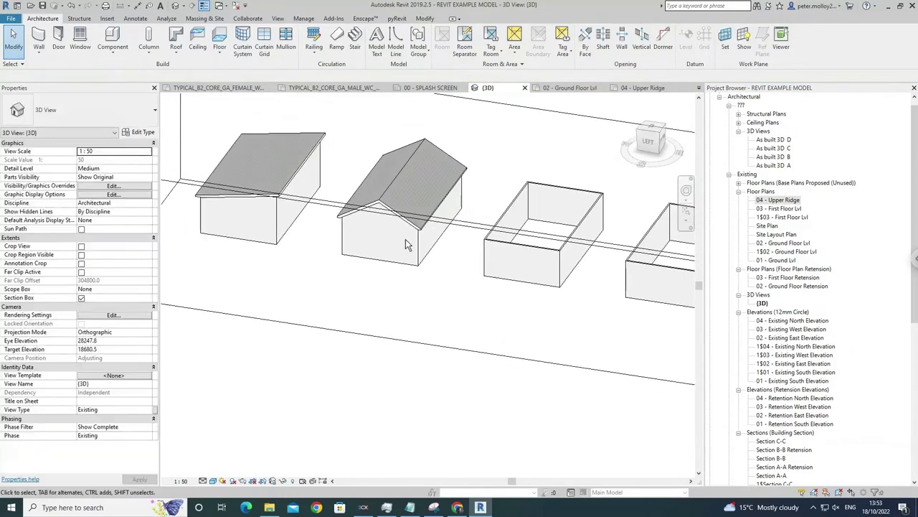
scroll(421, 239, "down", 3)
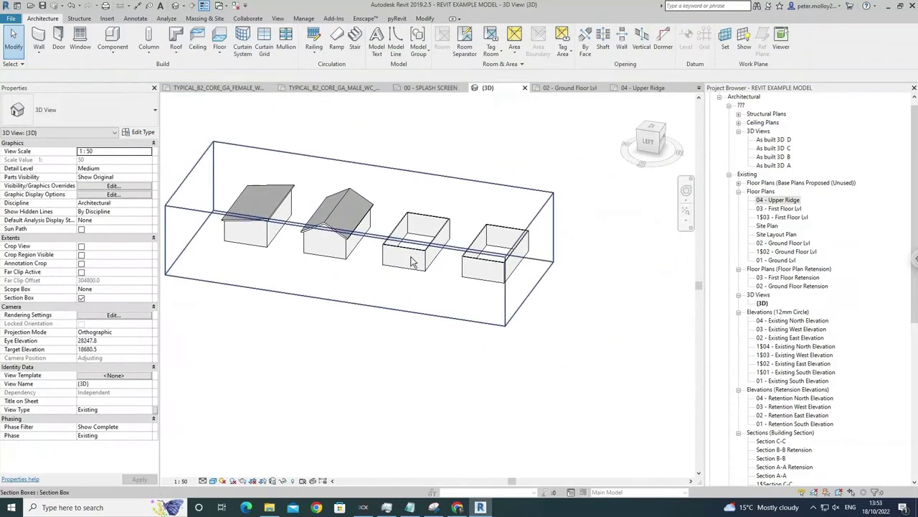
Open the 04 - Upper Ridge plan and start a roof by footprint for the third enclosure
left_click(787, 204)
double_click(787, 204)
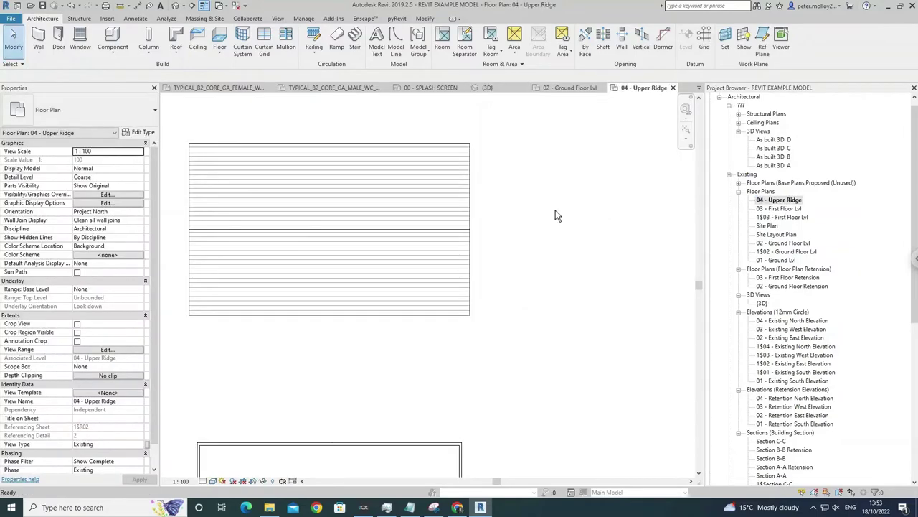
scroll(502, 229, "down", 2)
middle_click_drag(494, 273, 483, 209)
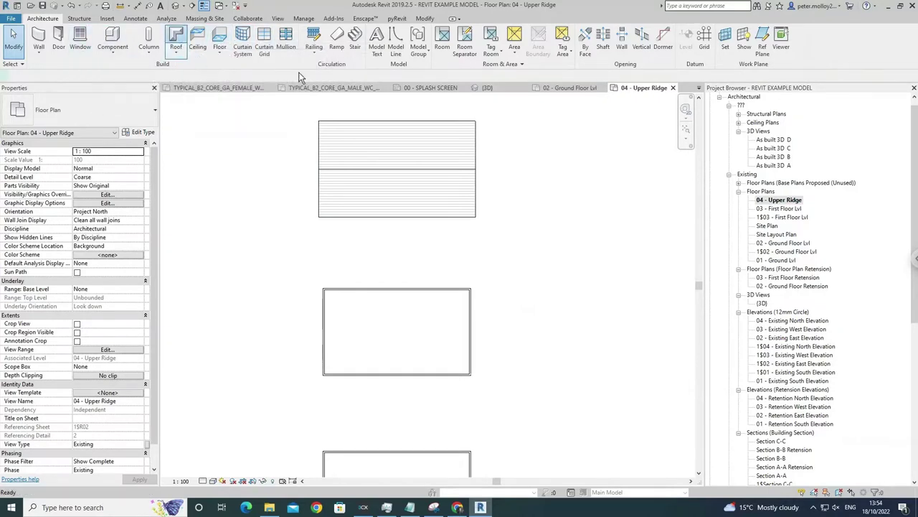
left_click(473, 55)
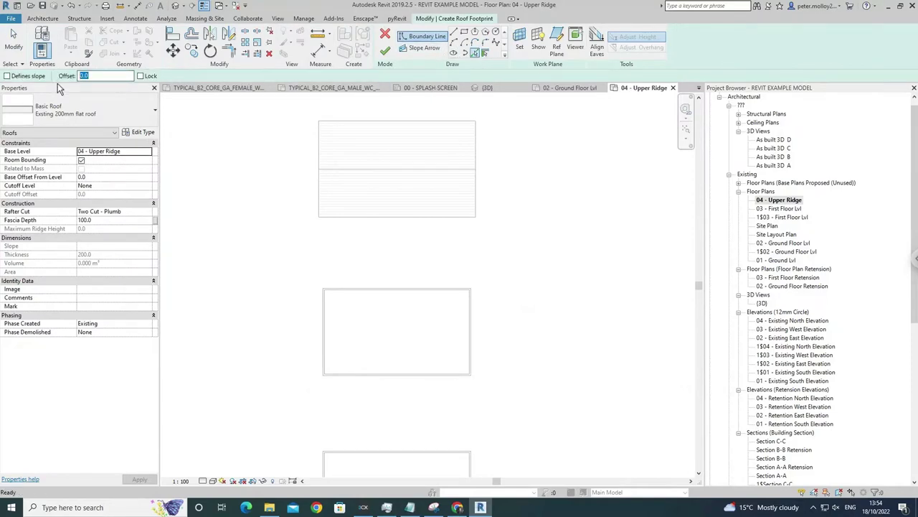
type("300")
middle_click_drag(302, 141, 258, 55)
key("Escape")
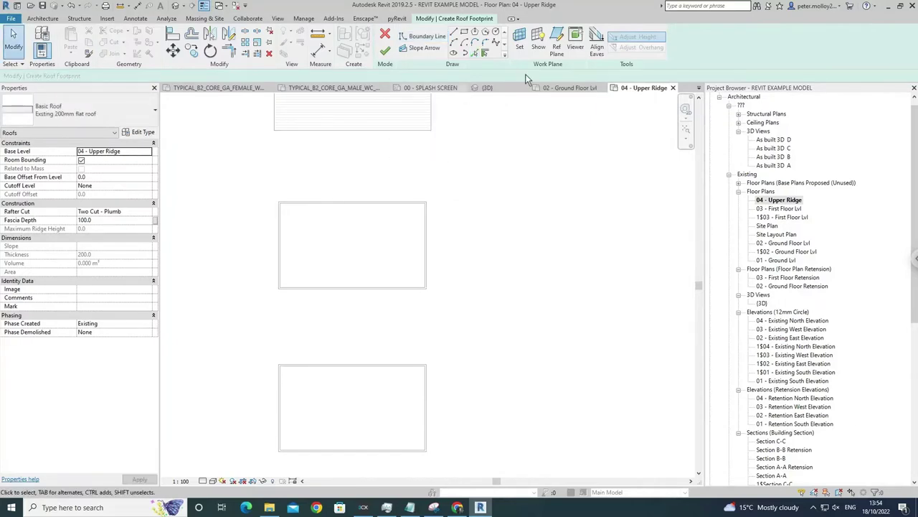
left_click(475, 53)
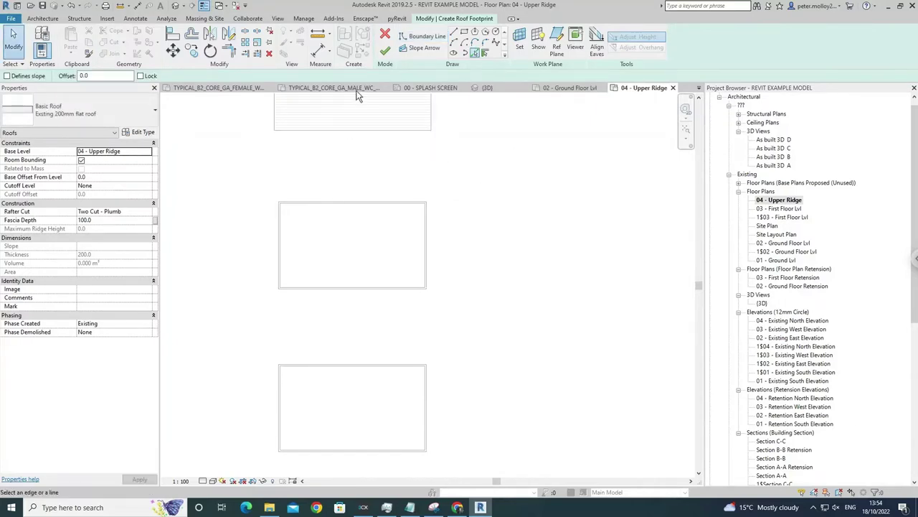
Sketch a rectangular roof boundary with zero offset along the third enclosure's outer wall corners and finish the flat roof
left_click(465, 33)
scroll(280, 209, "up", 3)
left_click(289, 200)
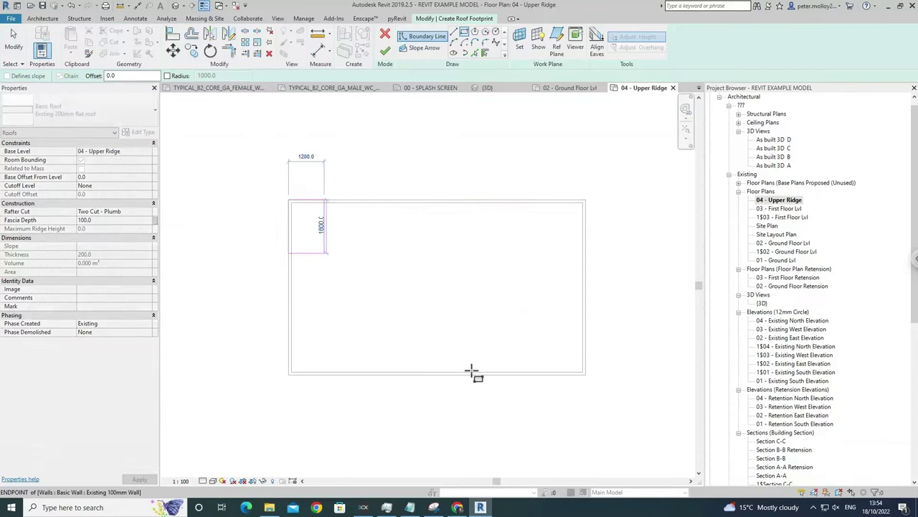
left_click(585, 374)
scroll(525, 311, "down", 3)
key("Escape")
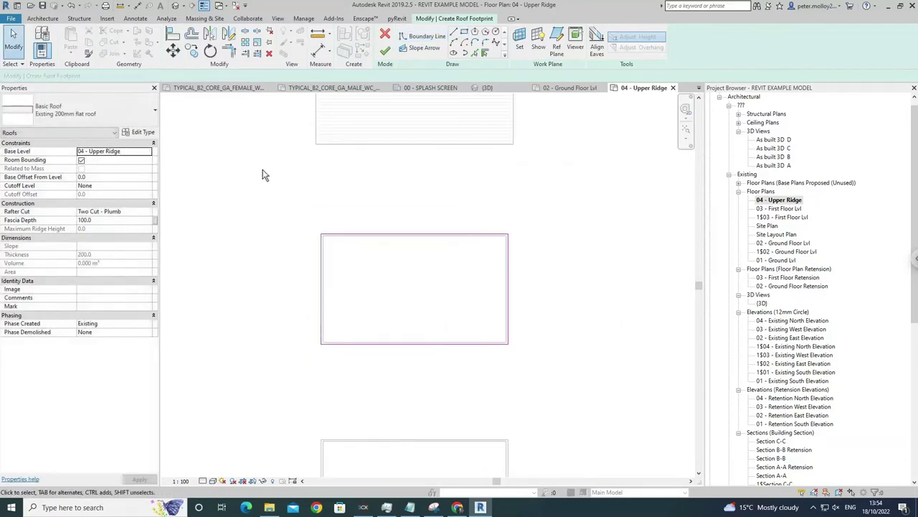
left_click(385, 51)
Open the 3D view and set the third enclosure's roof base level to 05 - Upper Eaves
left_click(176, 6)
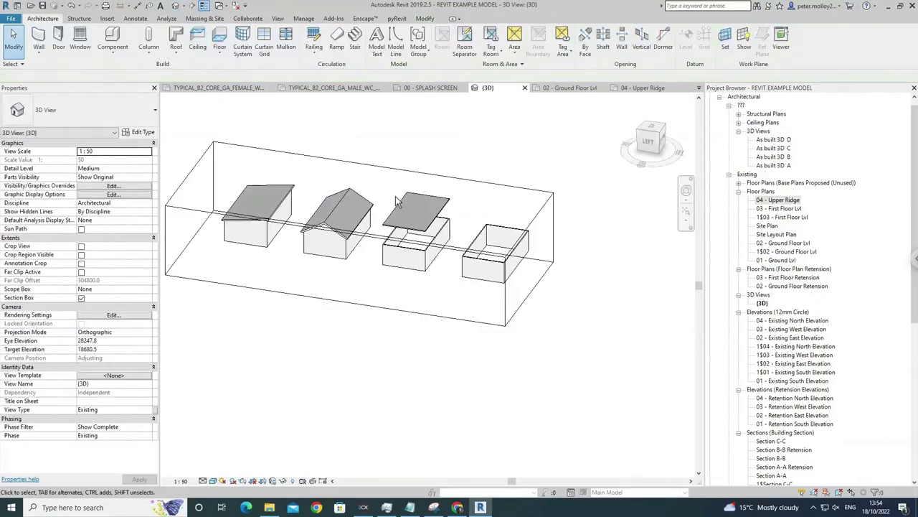
left_click(414, 236)
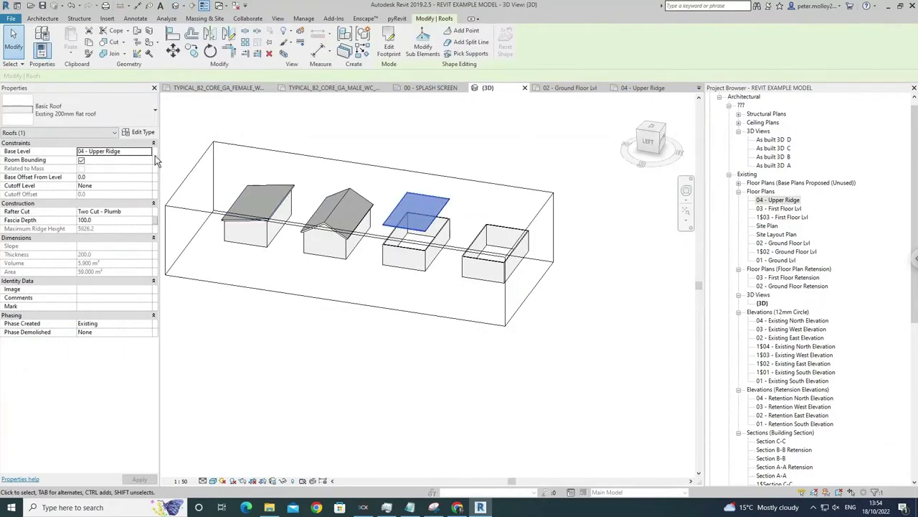
left_click(149, 152)
left_click(119, 182)
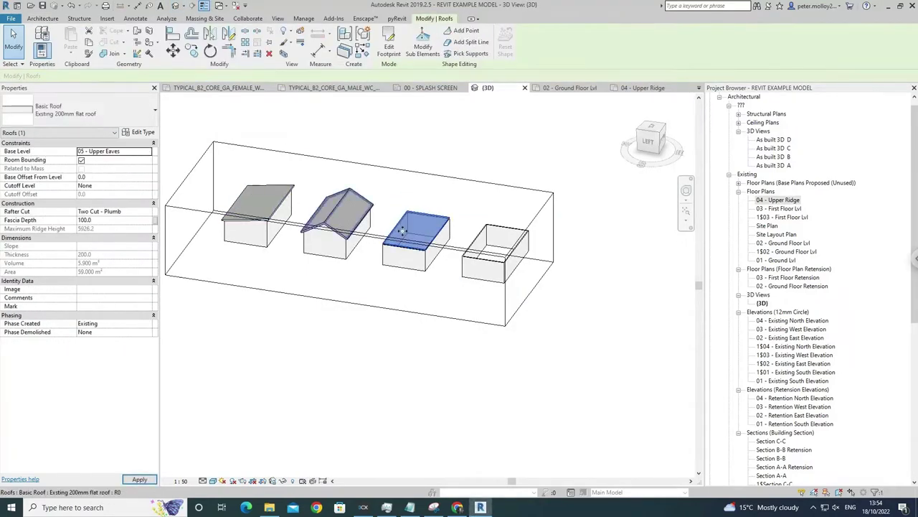
left_click(421, 272)
middle_click_drag(420, 272, 405, 231, "shift")
Open the third roof's footprint for editing and switch to the 04 - Upper Ridge plan
left_click(411, 239)
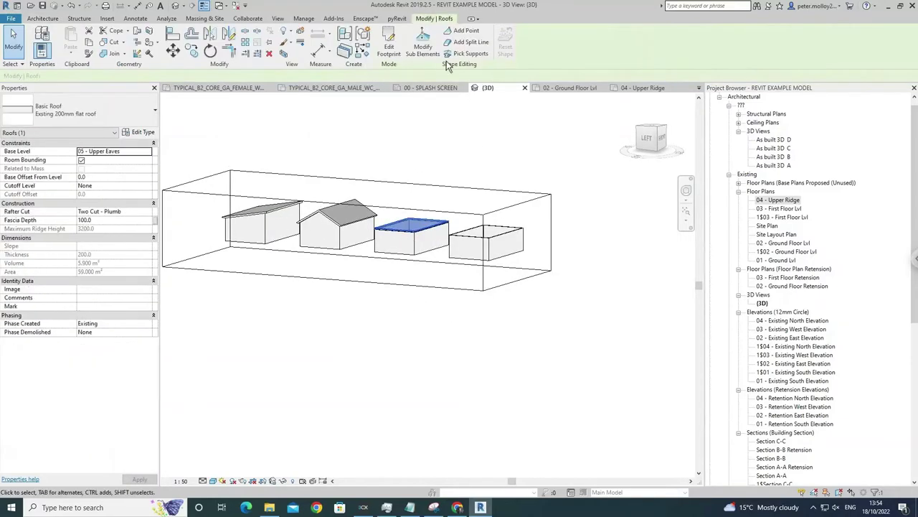
left_click(389, 44)
middle_click_drag(456, 294, 402, 276, "shift")
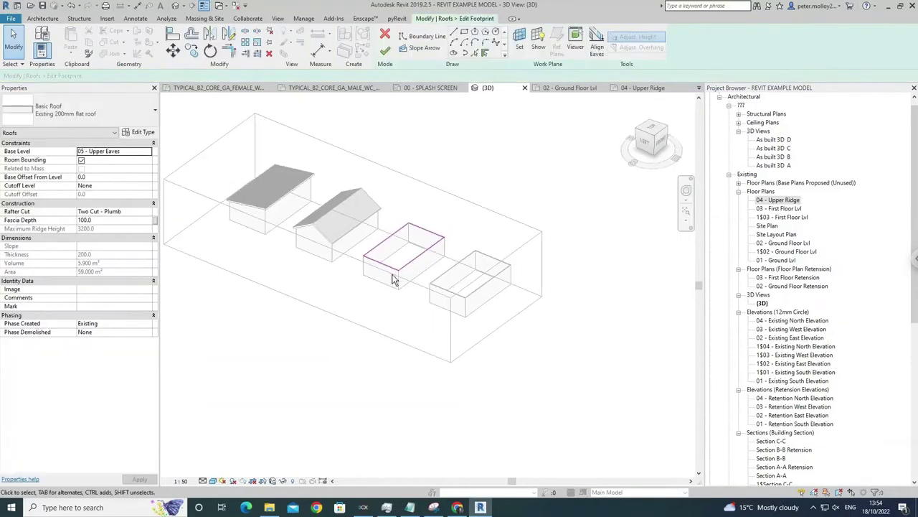
left_click(782, 201)
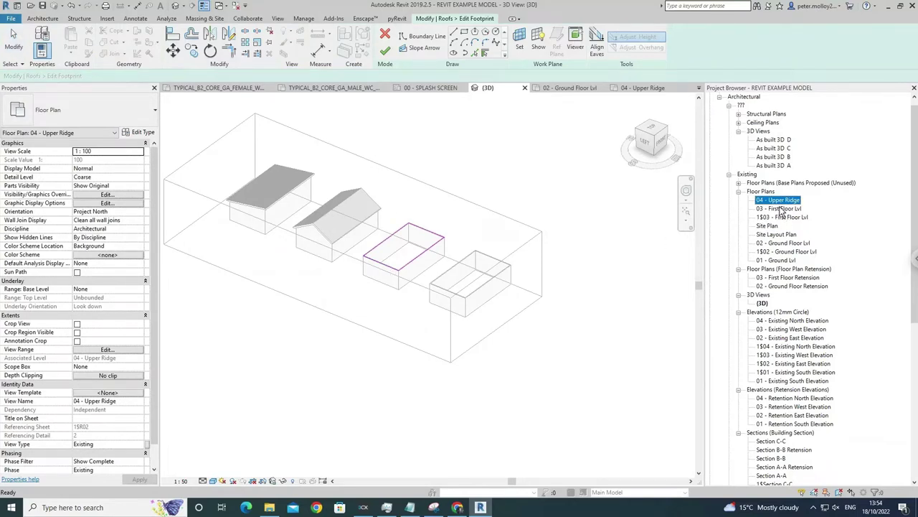
left_click(545, 252)
middle_click_drag(554, 249, 535, 264)
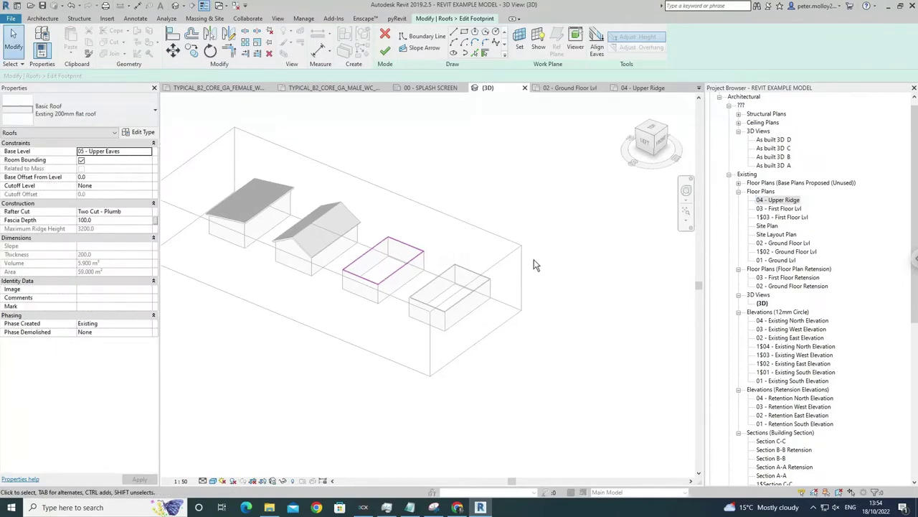
left_click(795, 200)
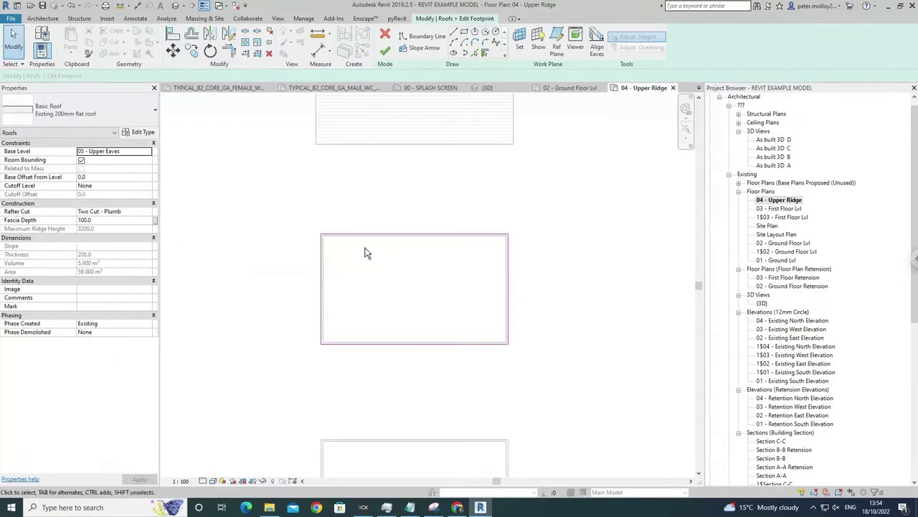
Select the third roof's whole boundary chain and make all four lines define slope
left_click(369, 239)
key("Tab")
left_click(386, 240)
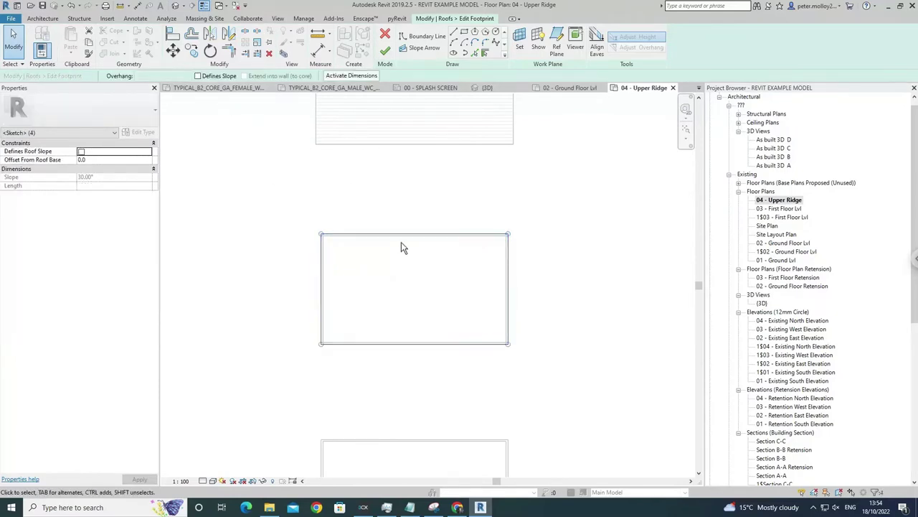
left_click(199, 76)
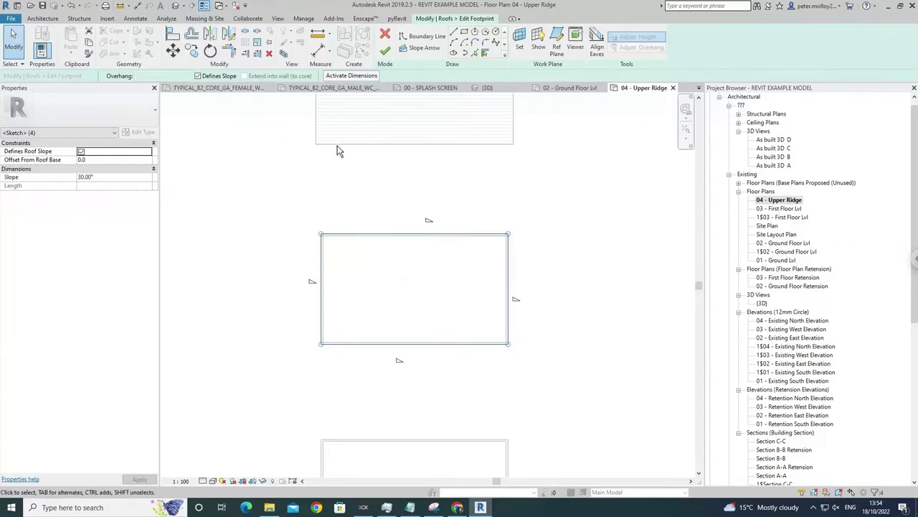
Set the slope of the third roof's two short boundary lines to 20° and finish the footprint edit
left_click(418, 234)
left_click(418, 344)
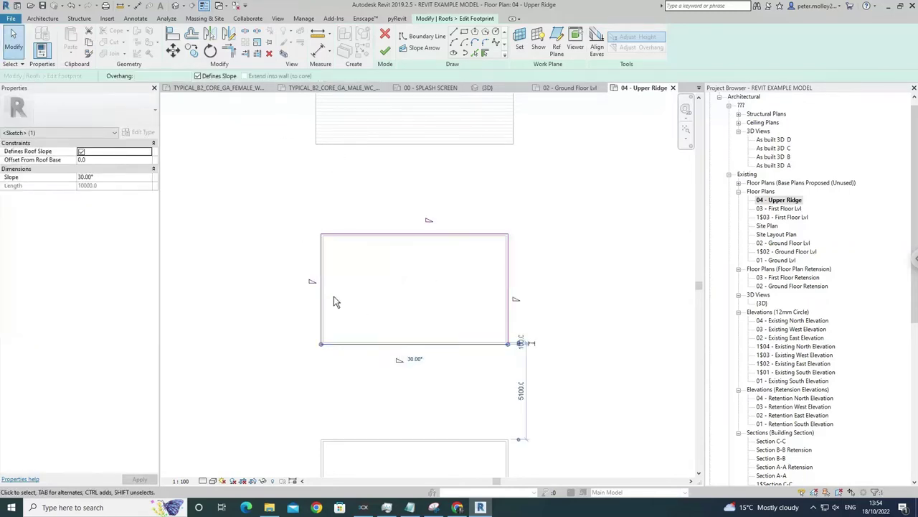
left_click(332, 295)
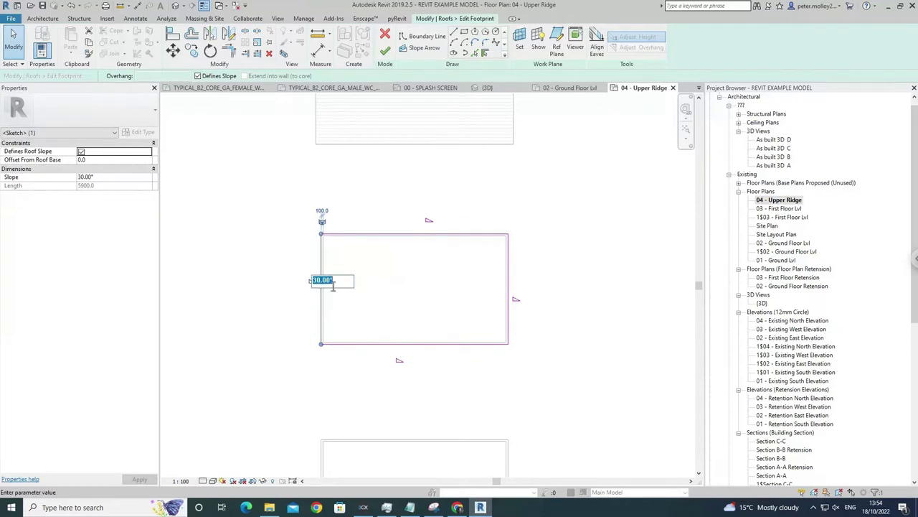
type("0")
key("Return")
left_click(510, 302)
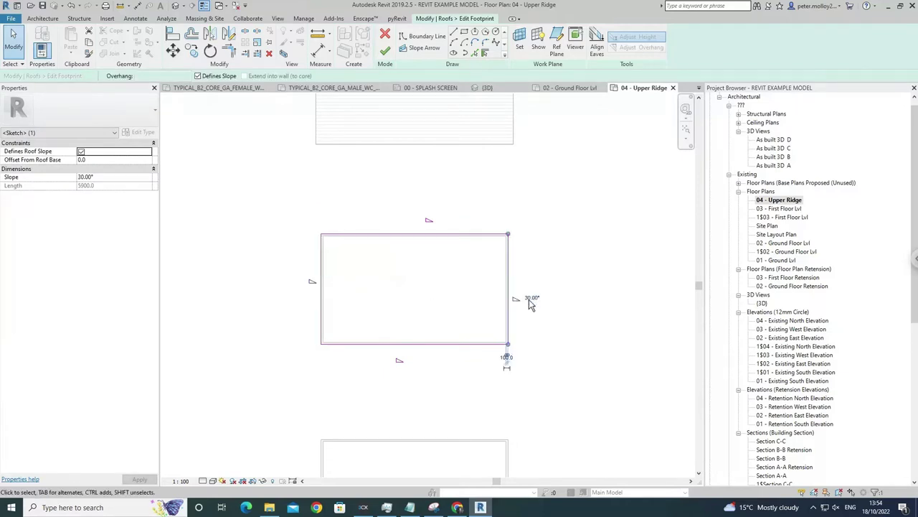
left_click(528, 299)
type("20")
key("Return")
left_click(385, 50)
key("Escape")
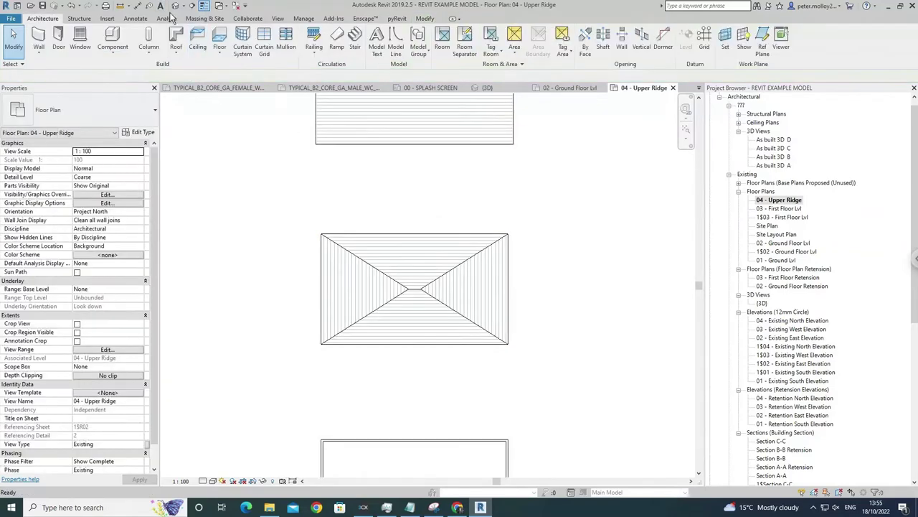
Examine the four-sloped roof over the third enclosure from several angles in the 3D view
left_click(173, 8)
scroll(414, 244, "down", 2)
middle_click_drag(420, 281, 395, 251, "shift")
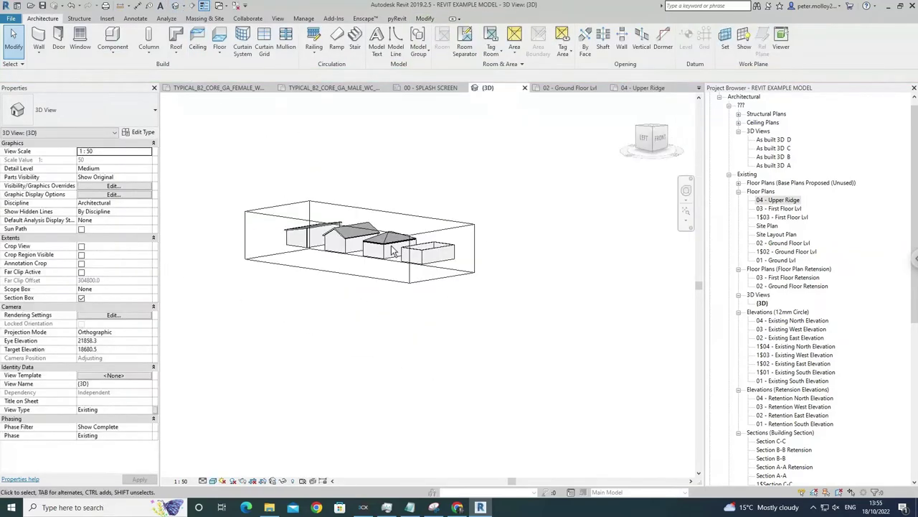
scroll(392, 253, "up", 5)
left_click(391, 251)
middle_click_drag(371, 293, 493, 322, "shift")
left_click(492, 320)
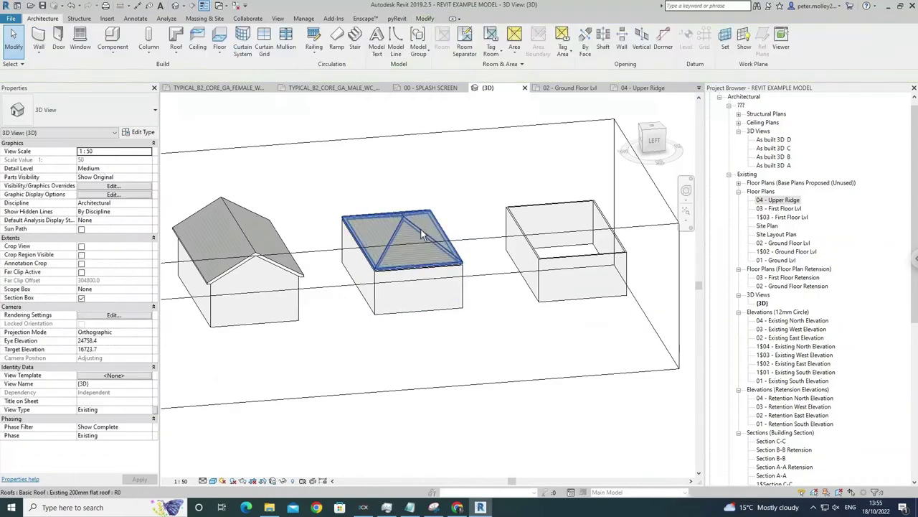
scroll(423, 233, "up", 2)
left_click(436, 248)
middle_click_drag(447, 263, 377, 266, "shift")
scroll(380, 264, "down", 2)
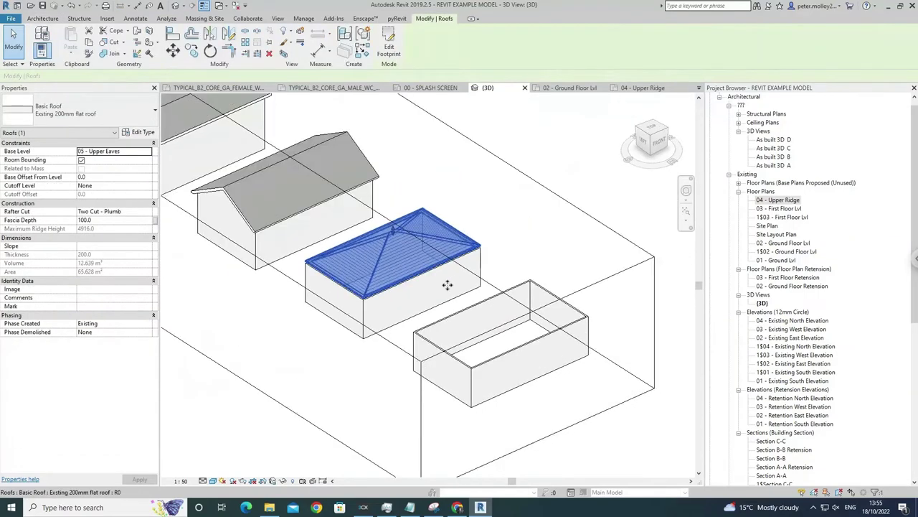
middle_click_drag(447, 285, 390, 253, "shift")
key("Escape")
Select the third enclosure's whole chain of four walls and attach their tops to the hipped roof
scroll(390, 253, "up", 4)
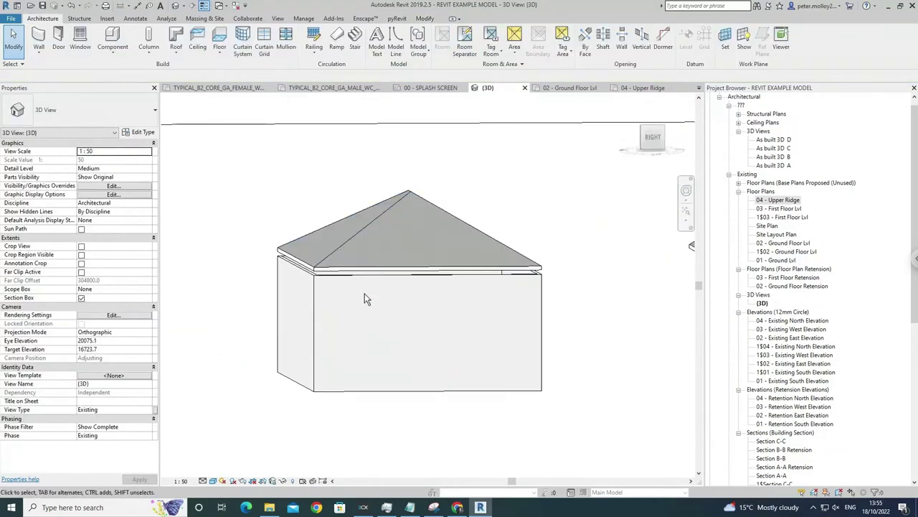
key("Tab")
left_click(360, 285)
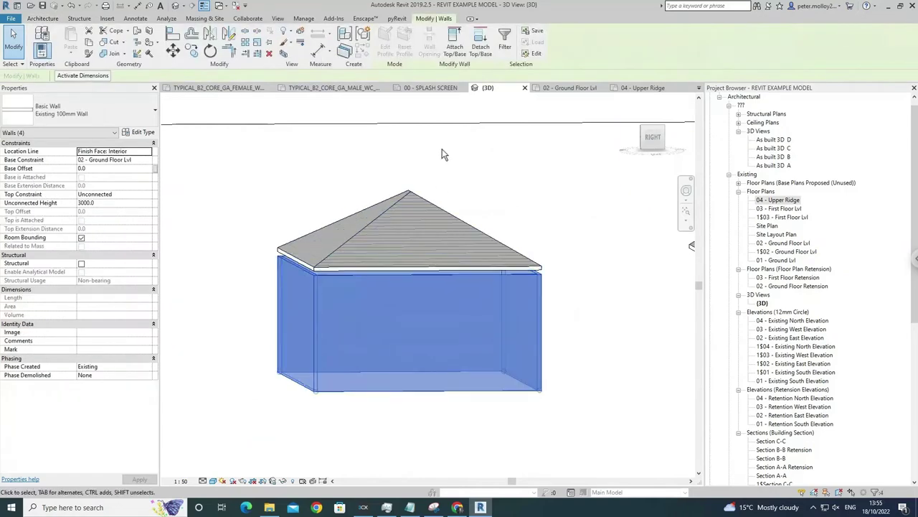
left_click(465, 54)
left_click(389, 277)
key("Escape")
Check the third roof's wall junctions, then open its footprint for editing in the 04 - Upper Ridge plan
middle_click_drag(451, 290, 268, 302, "shift")
scroll(267, 287, "up", 5)
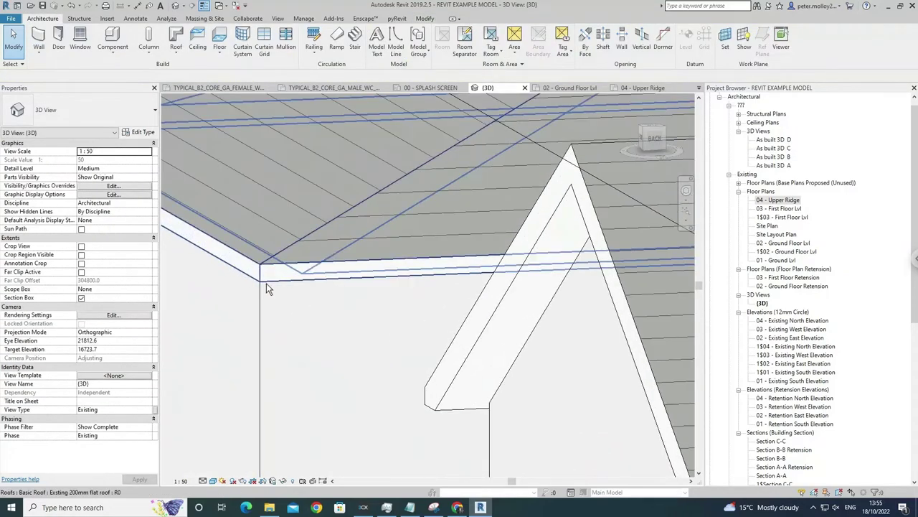
scroll(266, 287, "down", 8)
left_click(245, 284)
middle_click_drag(302, 355, 422, 360, "shift")
key("Escape")
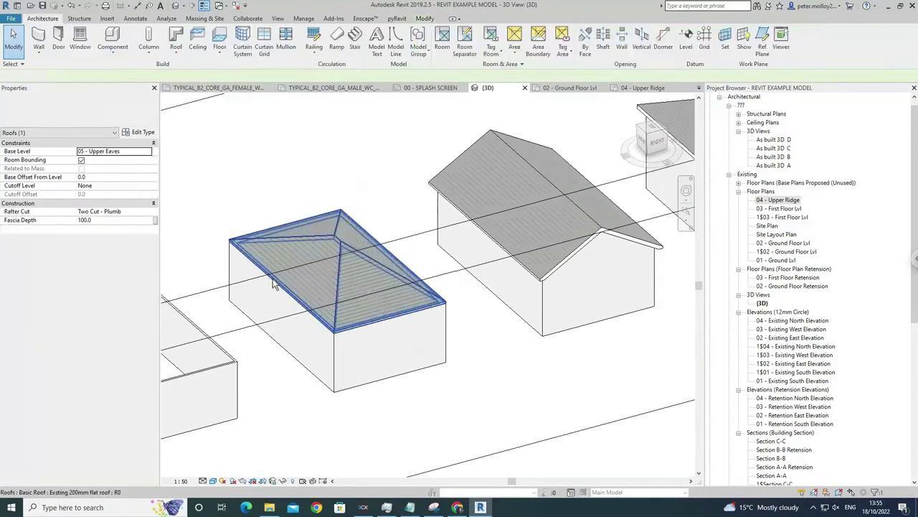
left_click(273, 283)
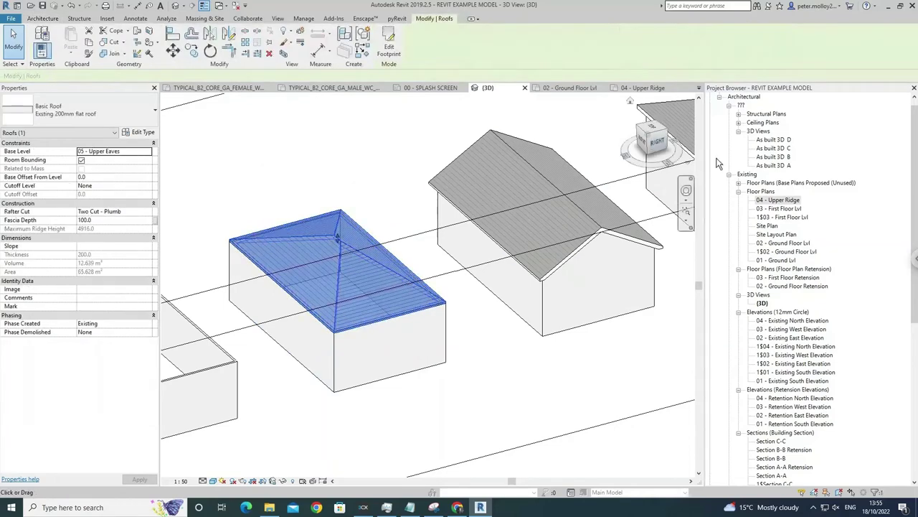
double_click(778, 199)
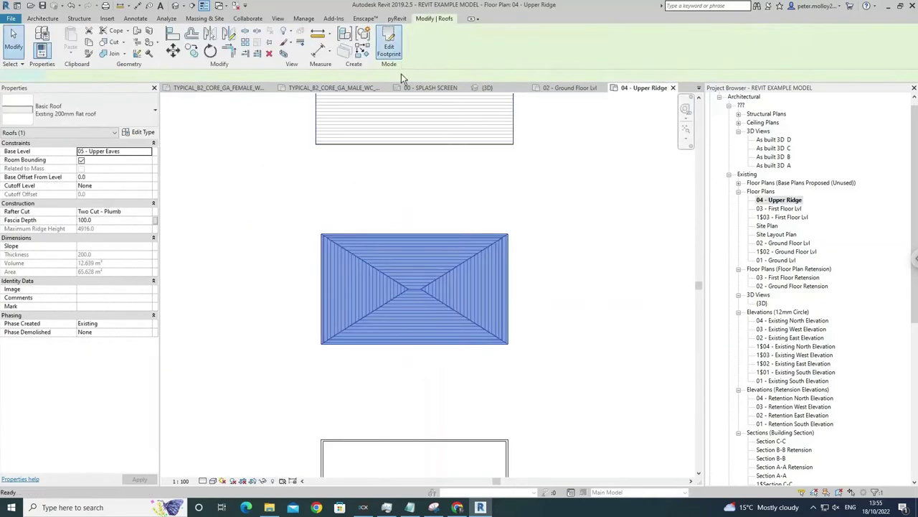
double_click(405, 234)
scroll(391, 242, "up", 3)
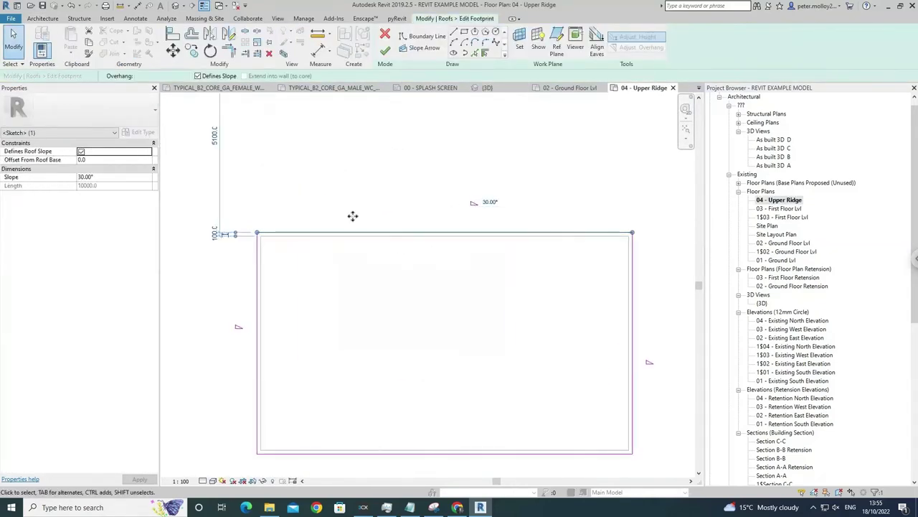
left_click(173, 49)
left_click(313, 195)
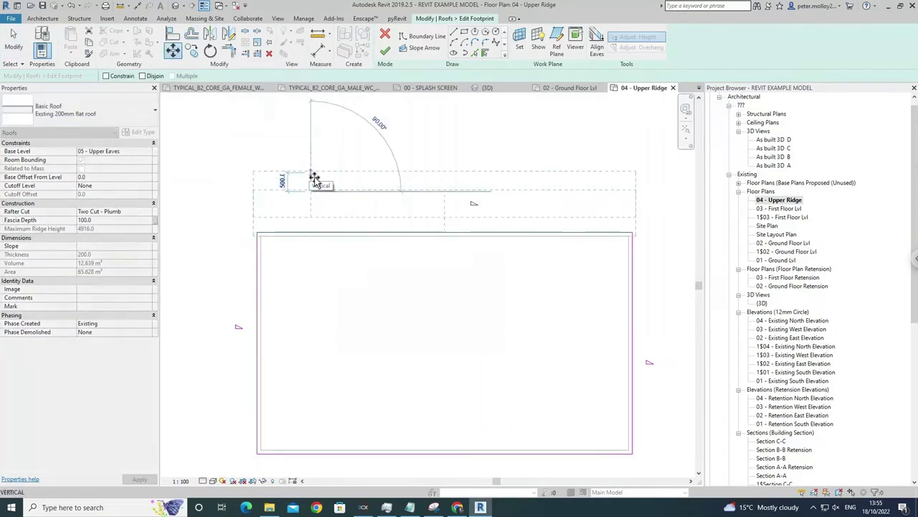
key("Escape")
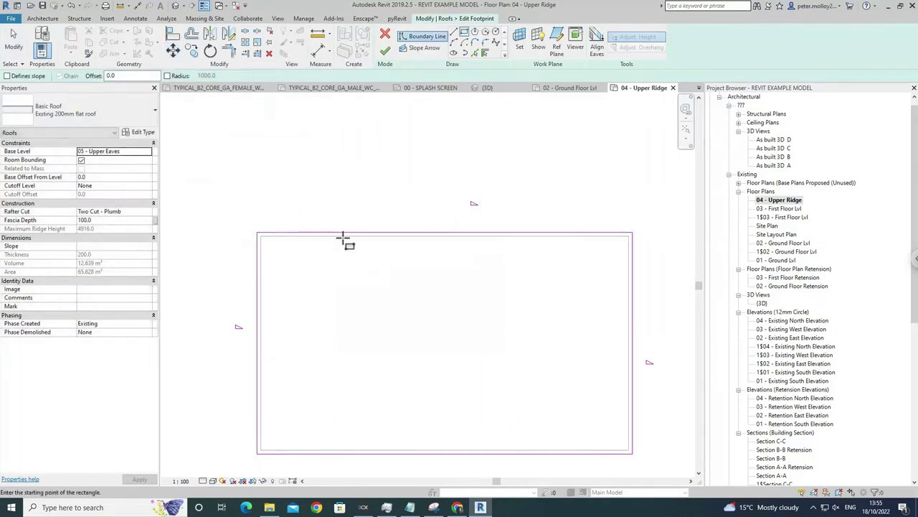
Move the upper long boundary line of the third roof 500 mm outward from the wall
left_click(343, 235)
left_click(173, 49)
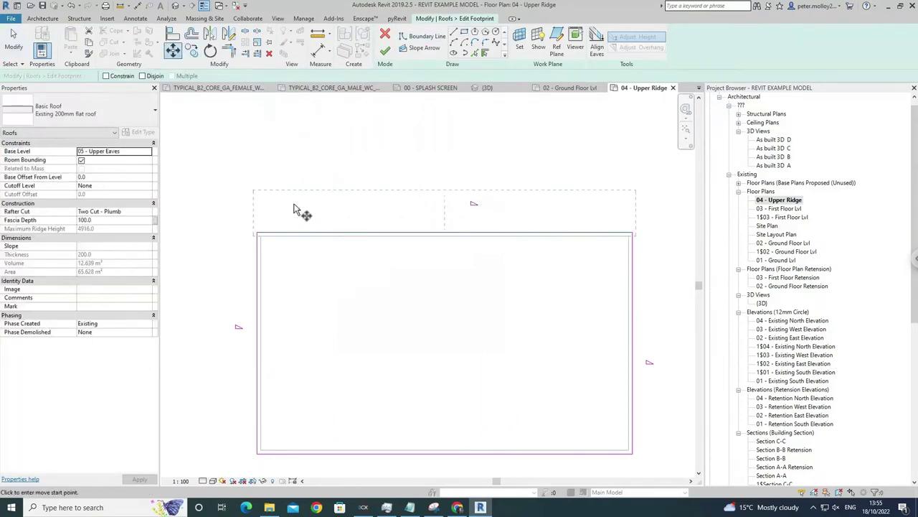
left_click(295, 210)
type("500")
key("Return")
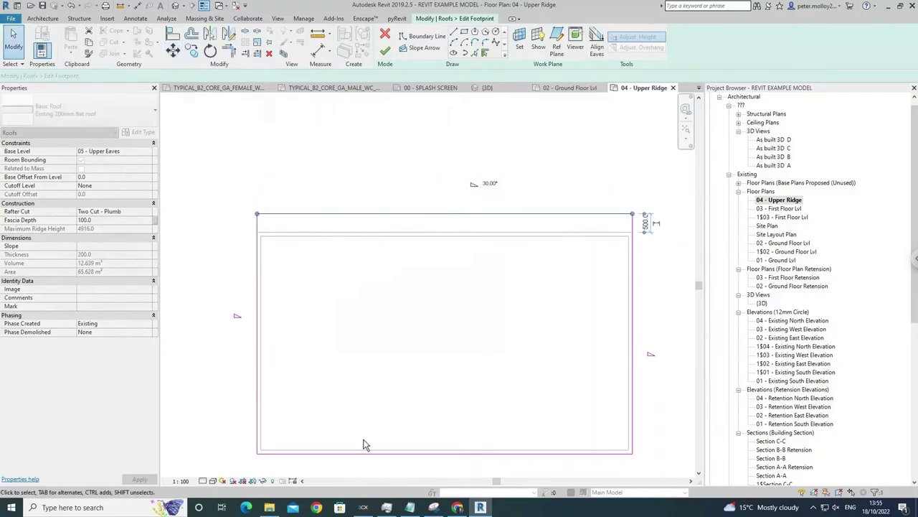
left_click(350, 453)
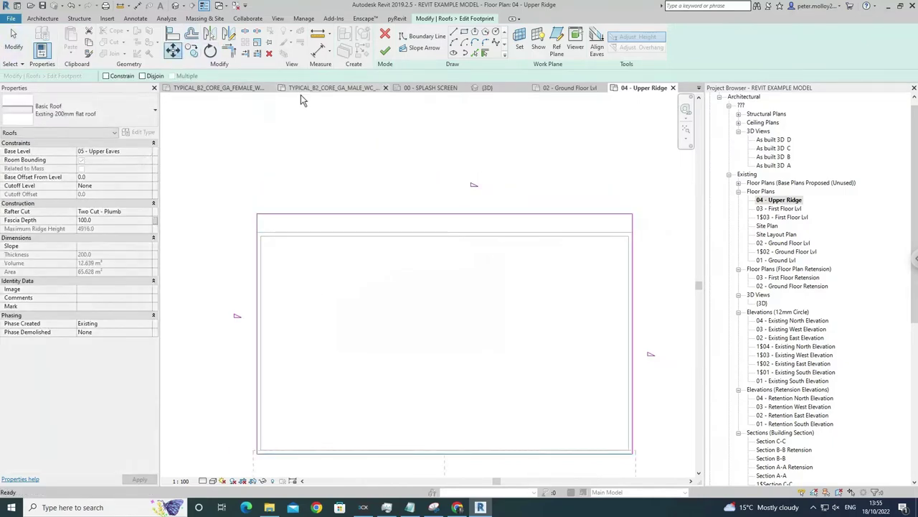
left_click(305, 89)
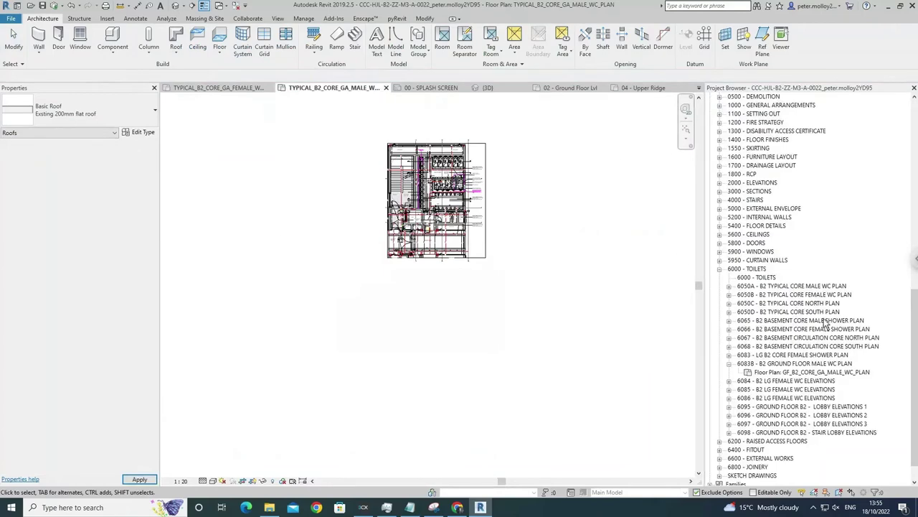
left_click(647, 92)
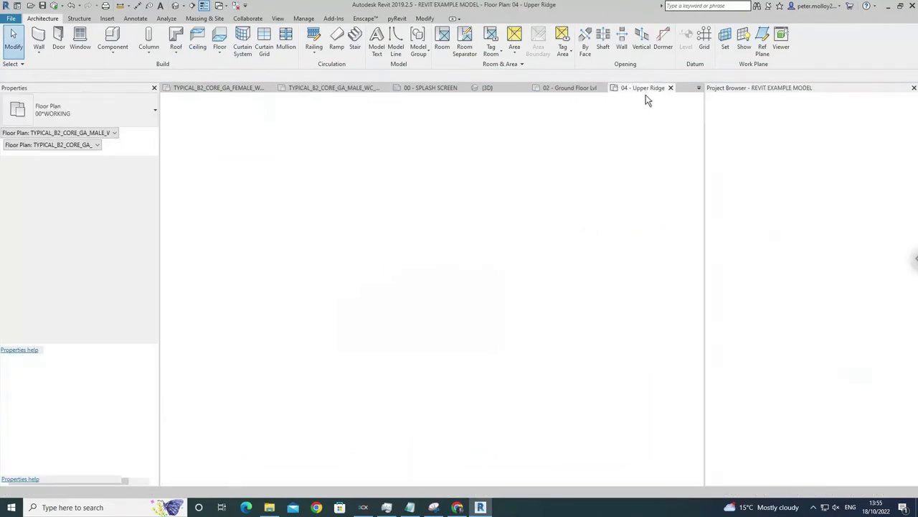
Move the lower long boundary line of the third roof 500 mm outward from the wall
scroll(451, 312, "down", 2)
middle_click_drag(450, 312, 401, 218)
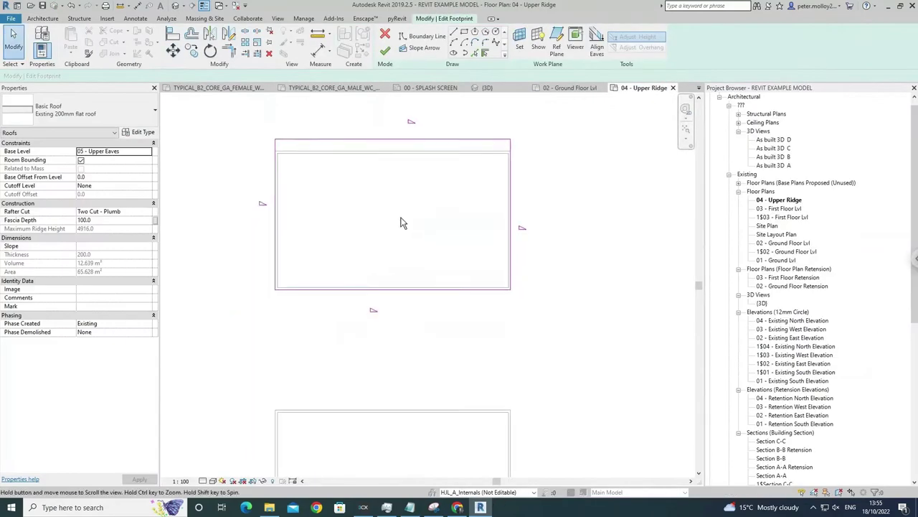
left_click(407, 290)
key("m")
key("v")
left_click(351, 265)
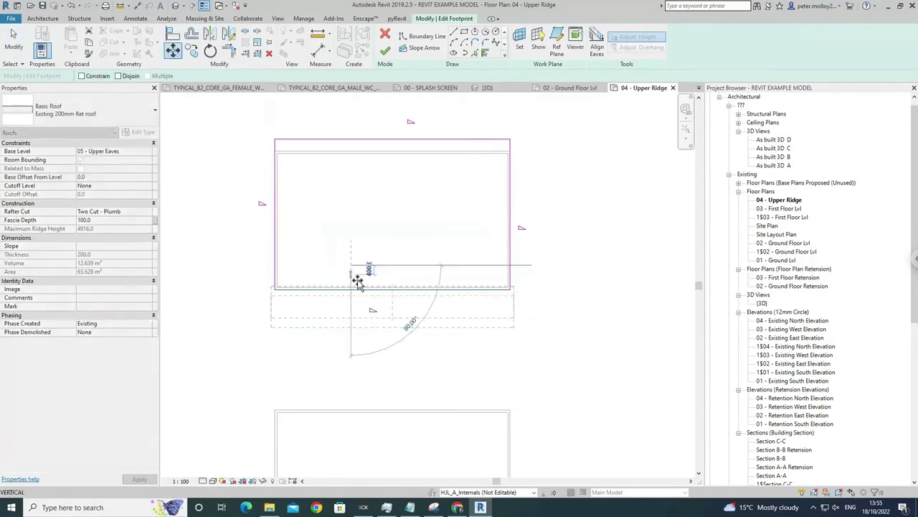
type("4")
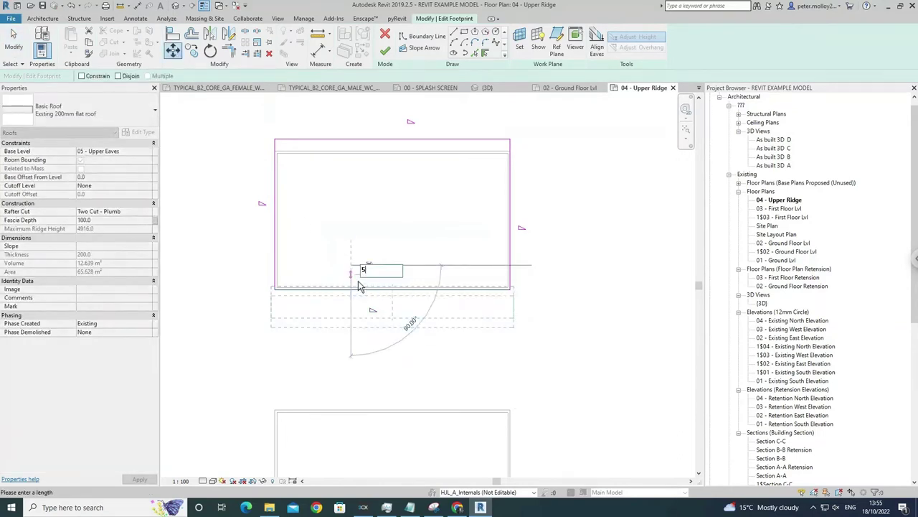
key("Return")
key("Escape")
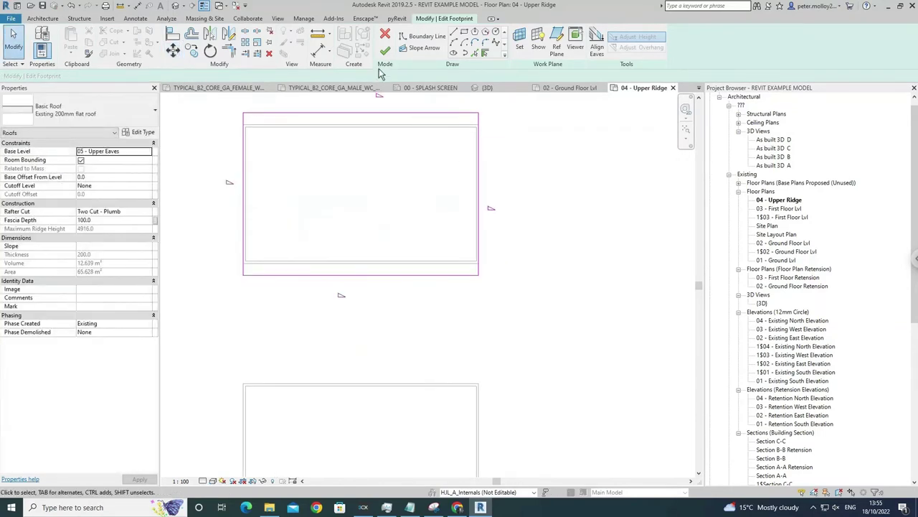
Finish the footprint edit and inspect the third roof's overhangs in the 3D view
left_click(385, 50)
key("Escape")
left_click(176, 5)
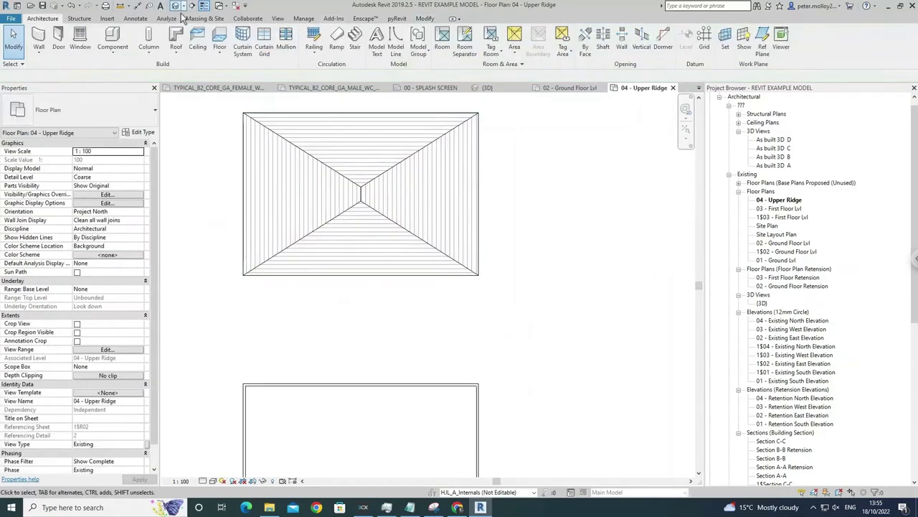
middle_click_drag(409, 278, 282, 302, "shift")
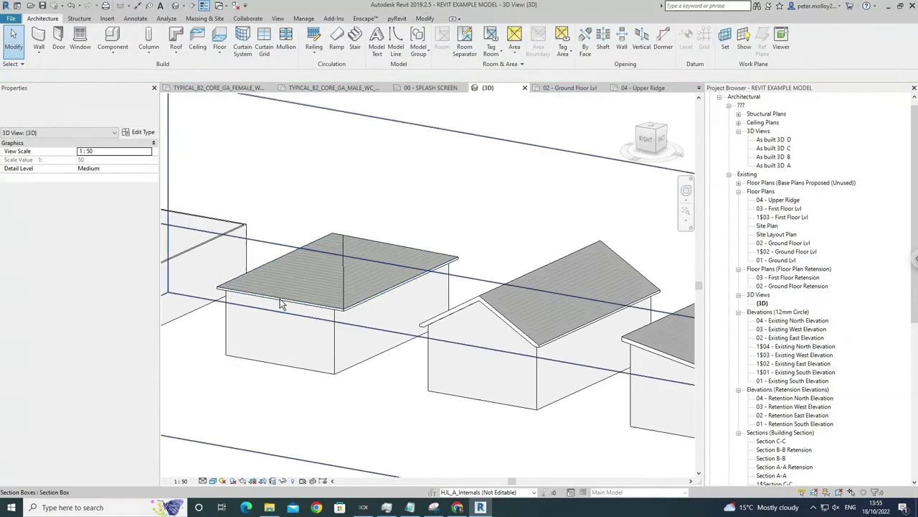
scroll(317, 313, "up", 3)
left_click(371, 309)
scroll(370, 297, "down", 3)
left_click(342, 152)
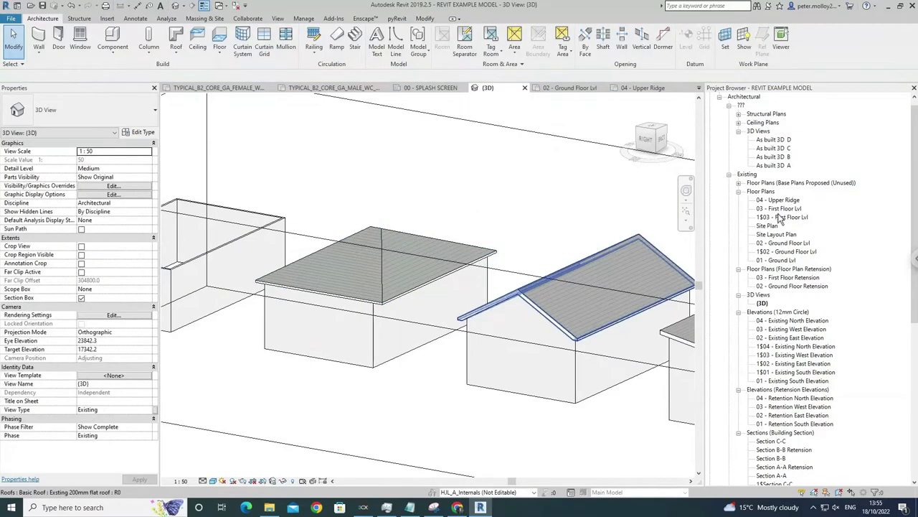
Reopen the third roof's footprint in 3D and align one overhanging long boundary line to the outer face of its wall
left_click(386, 277)
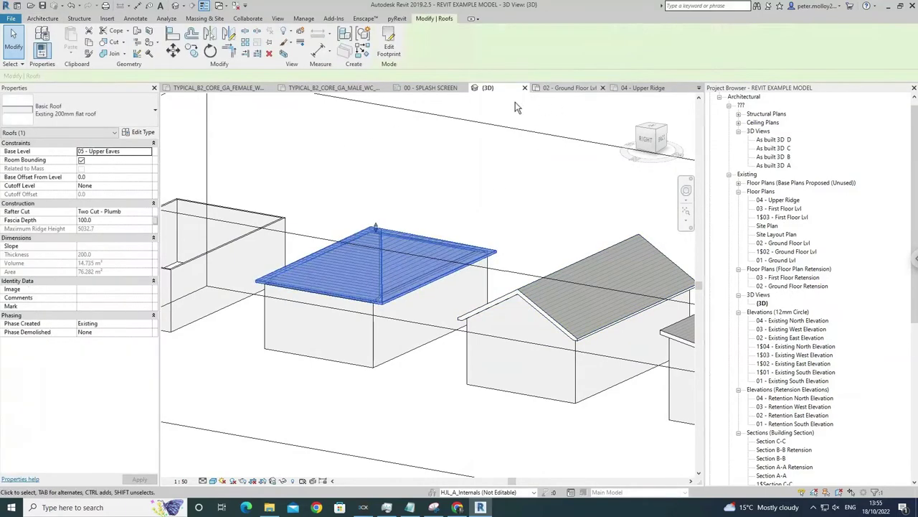
left_click(398, 61)
middle_click_drag(456, 355, 444, 264, "shift")
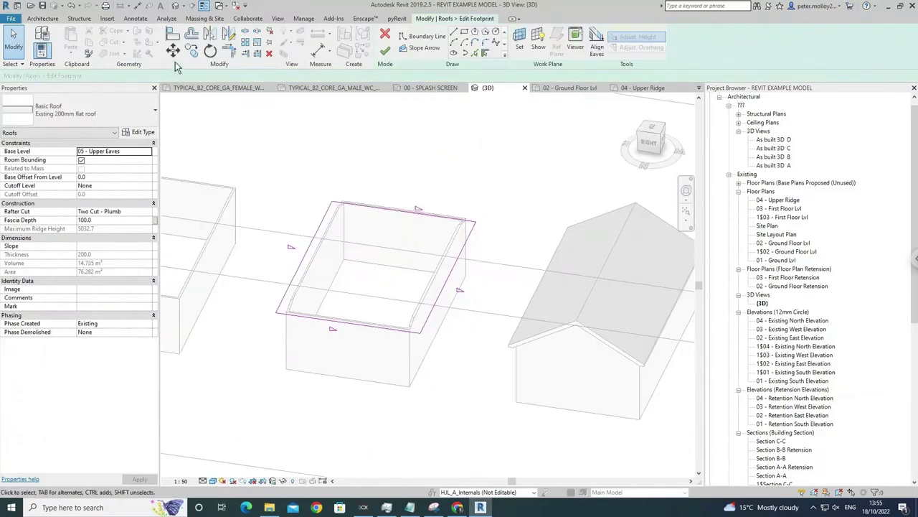
left_click(173, 33)
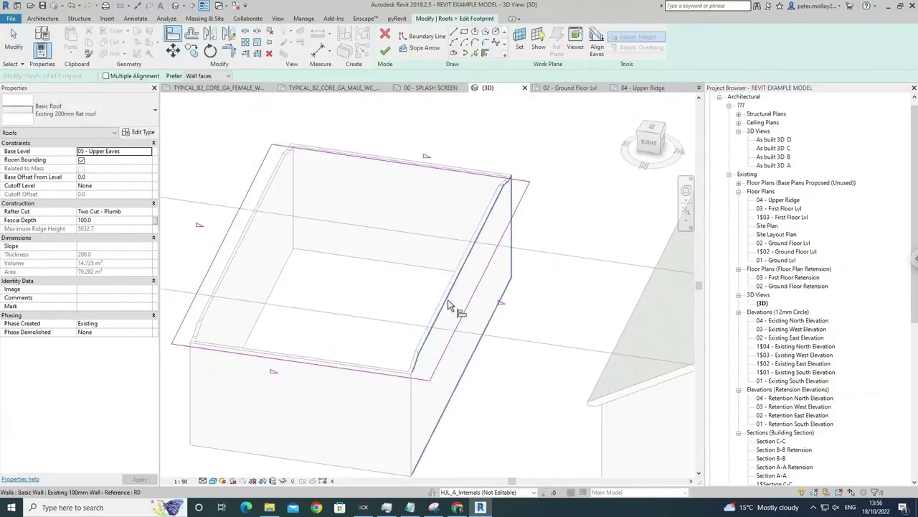
left_click(452, 295)
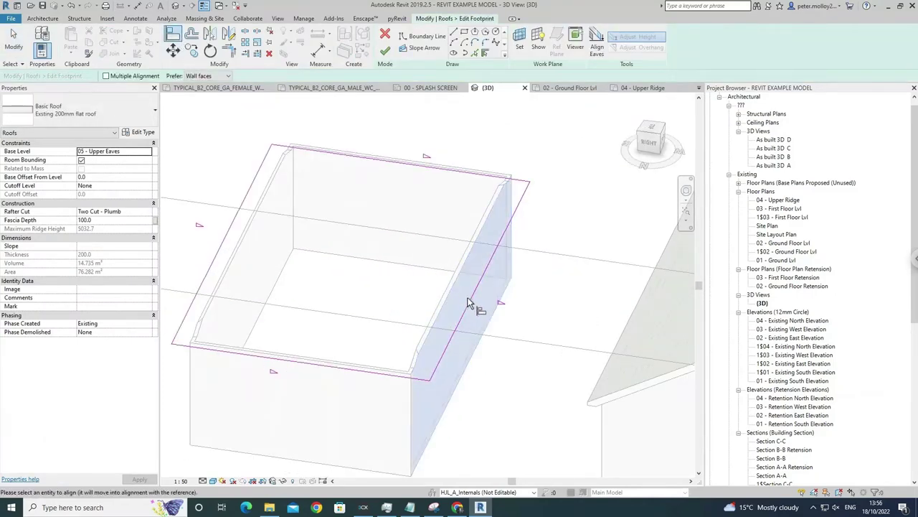
left_click(470, 304)
Align the opposite long boundary line to its wall's outer face and finish the roof footprint
mouse_move(284, 288)
middle_mouse_down("shift")
mouse_move(300, 294)
mouse_move(287, 270)
middle_mouse_up("shift")
left_click(264, 332)
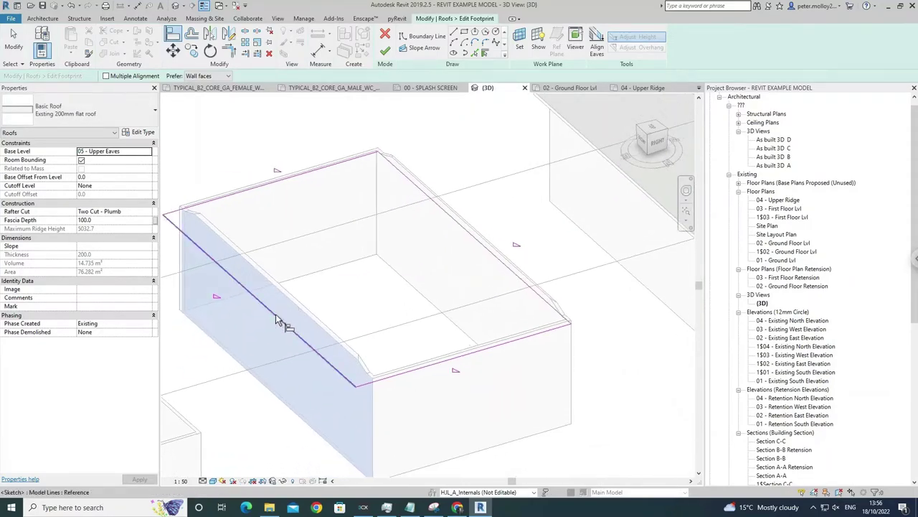
middle_click_drag(275, 316, 299, 268, "shift")
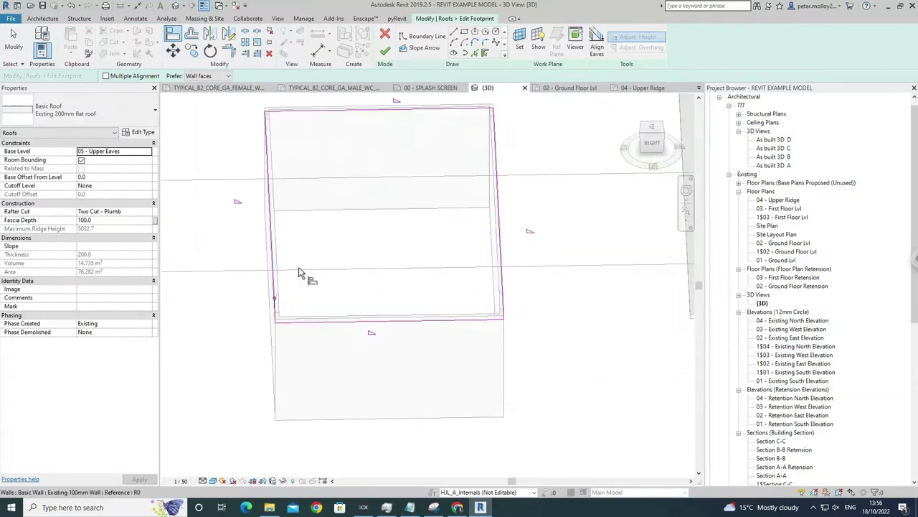
left_click(385, 52)
scroll(340, 244, "down", 2)
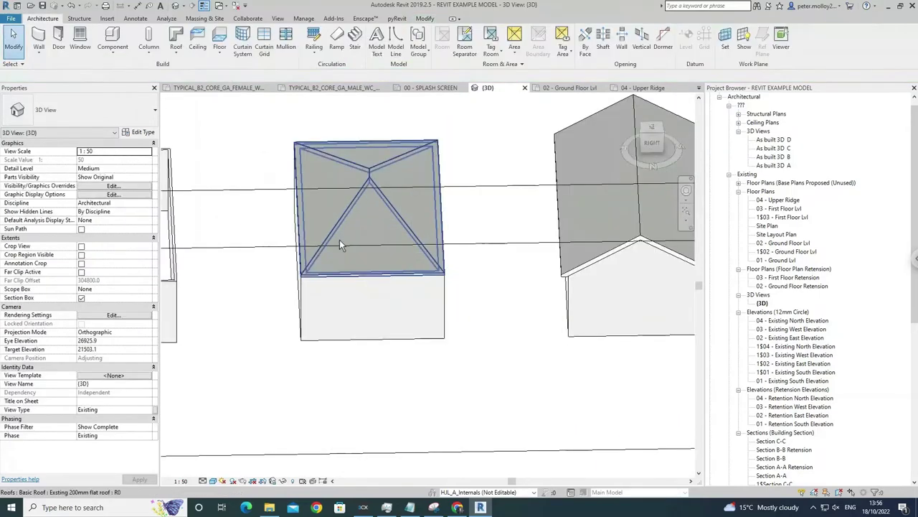
Open the 04 - Upper Ridge floor plan with the fourth, still unroofed wall enclosure as the target
middle_click_drag(339, 244, 331, 292, "shift")
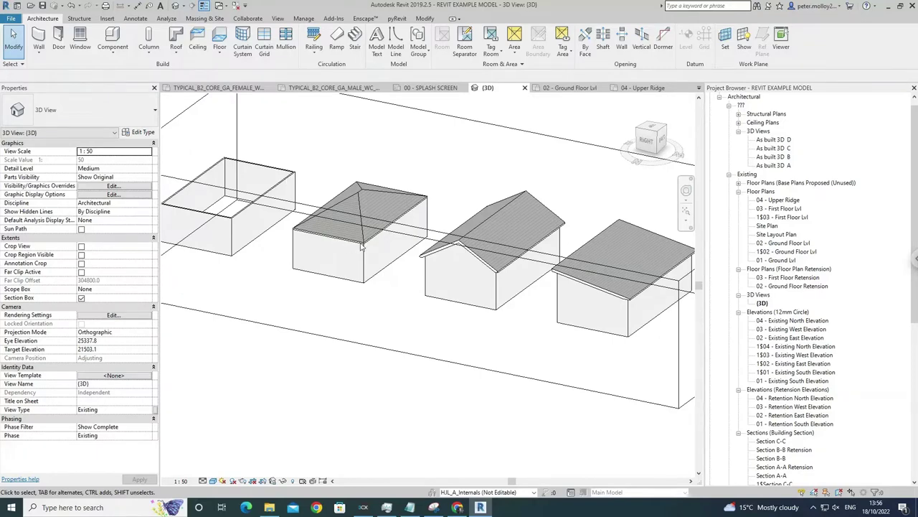
middle_click_drag(420, 228, 433, 260)
middle_click_drag(270, 258, 321, 258)
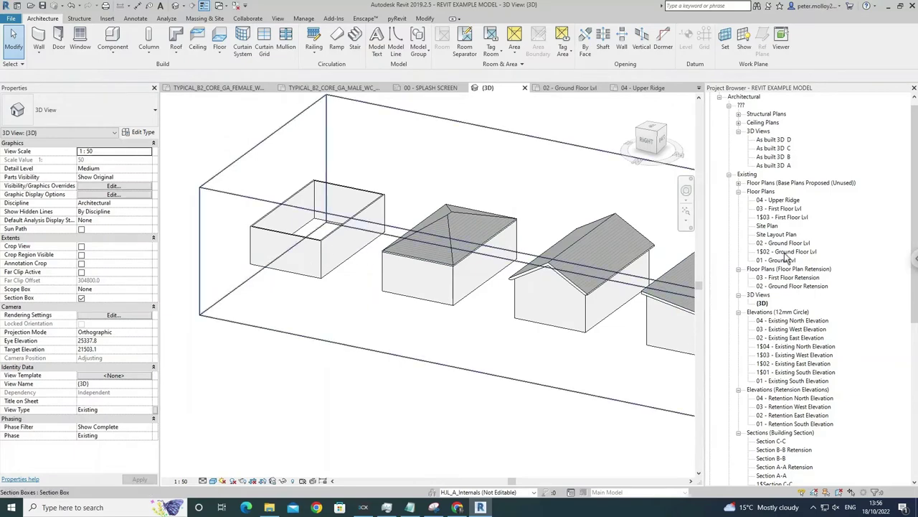
left_click(789, 201)
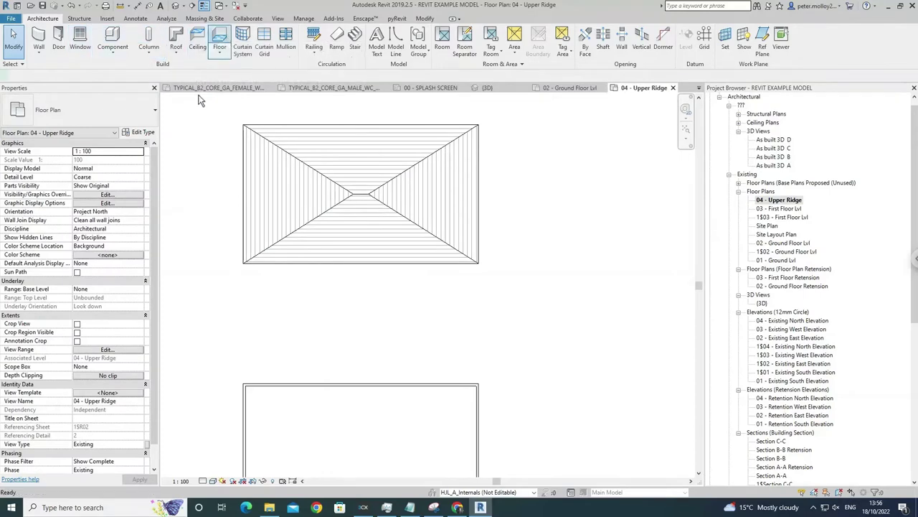
Create a 220mm Existing Floor with a rectangular boundary along the outer wall faces of the unroofed enclosure, and finish the sketch
left_click(220, 40)
left_click(465, 32)
scroll(359, 179, "up", 6)
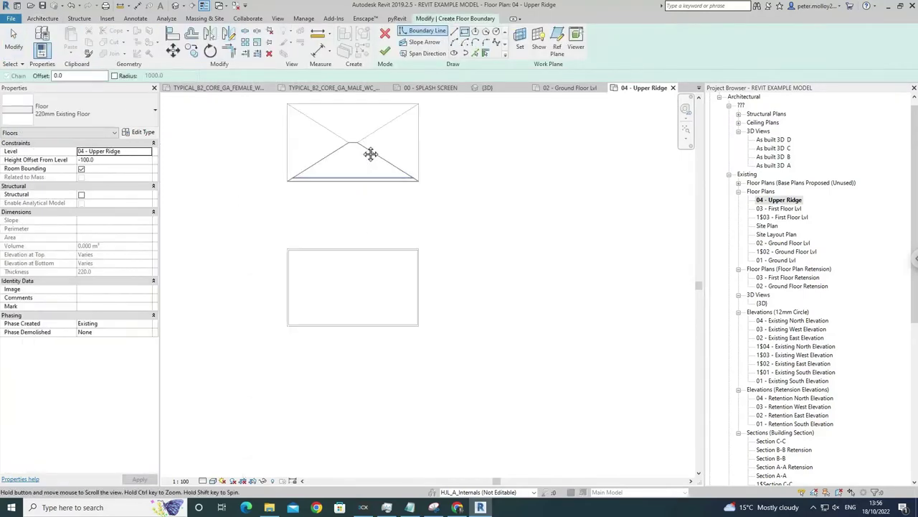
left_click(272, 240)
scroll(276, 242, "down", 5)
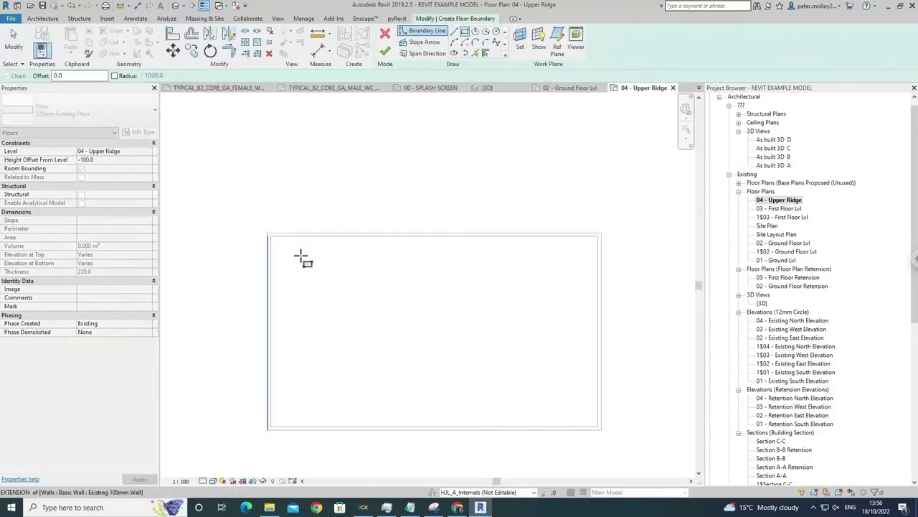
middle_click_drag(463, 367, 438, 299)
left_click(445, 262)
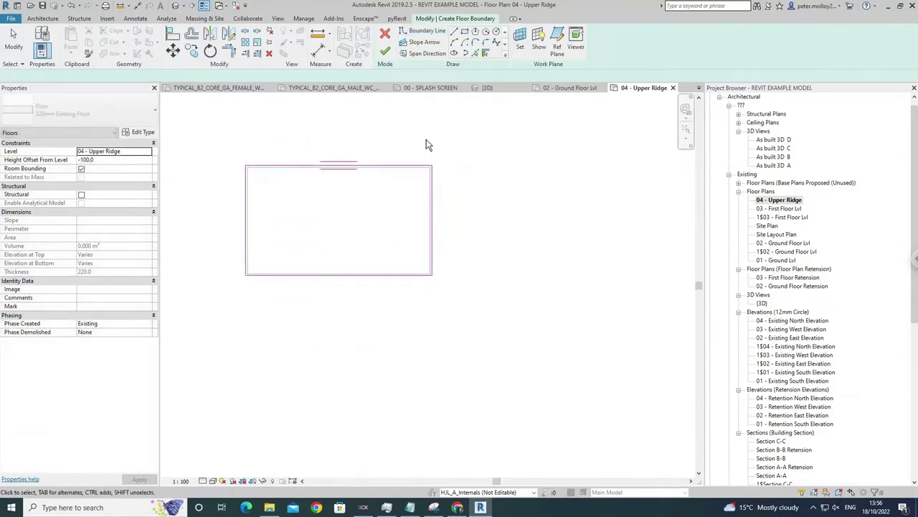
left_click(385, 51)
left_click(445, 219)
Add five scattered shape points inside the new floor using Modify Sub Elements and Add Point
left_click(406, 173)
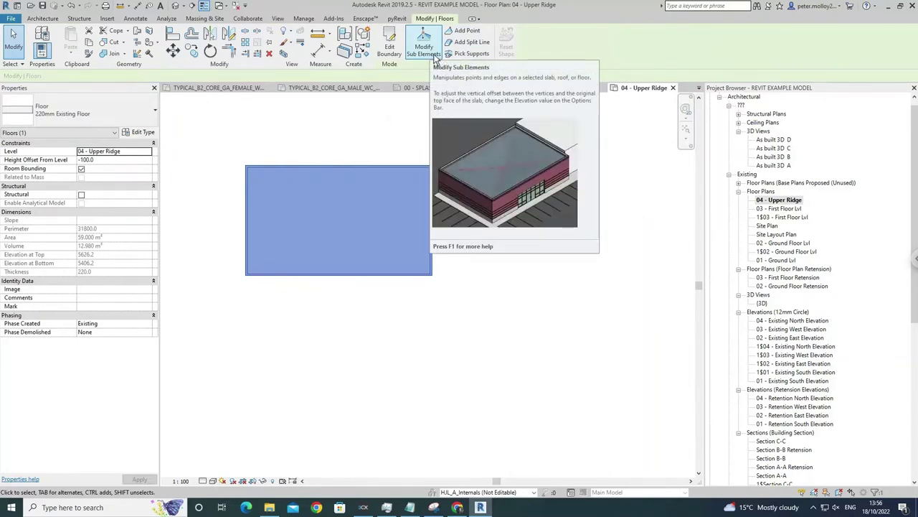
left_click(433, 57)
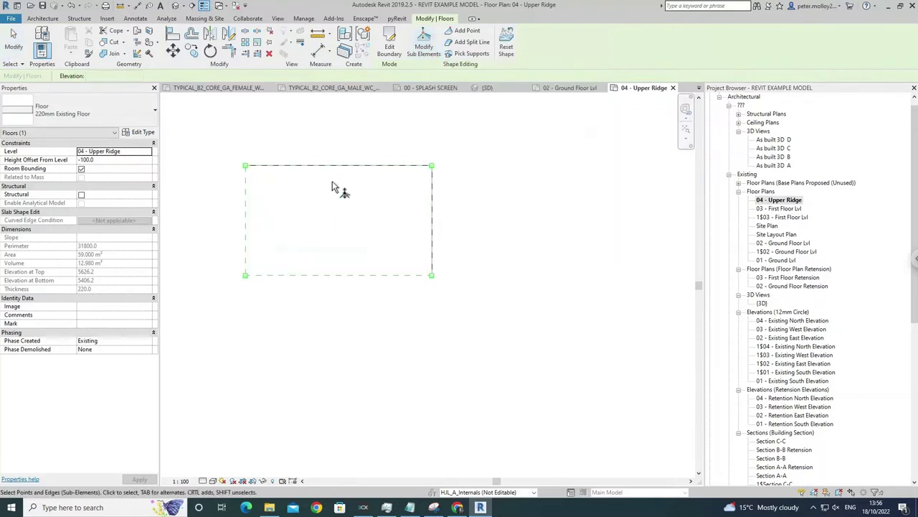
left_click(463, 34)
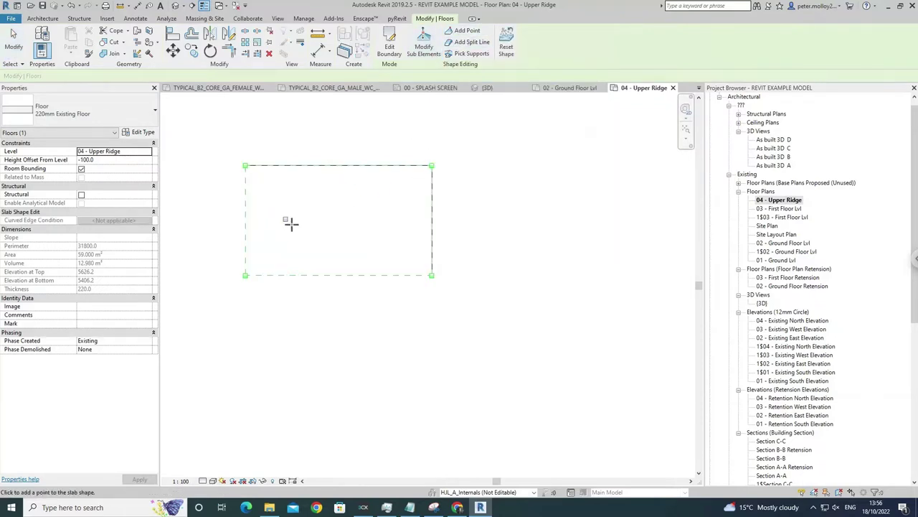
left_click(273, 242)
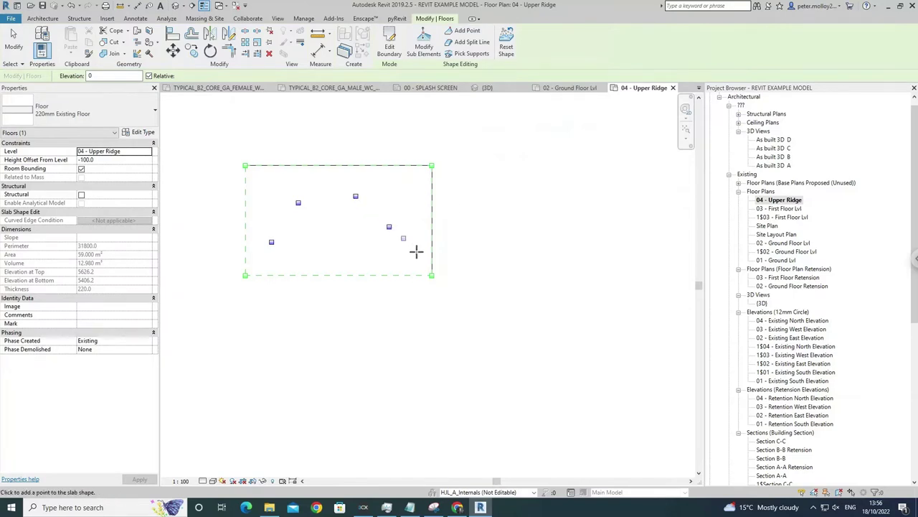
key("Escape")
key("Escape")
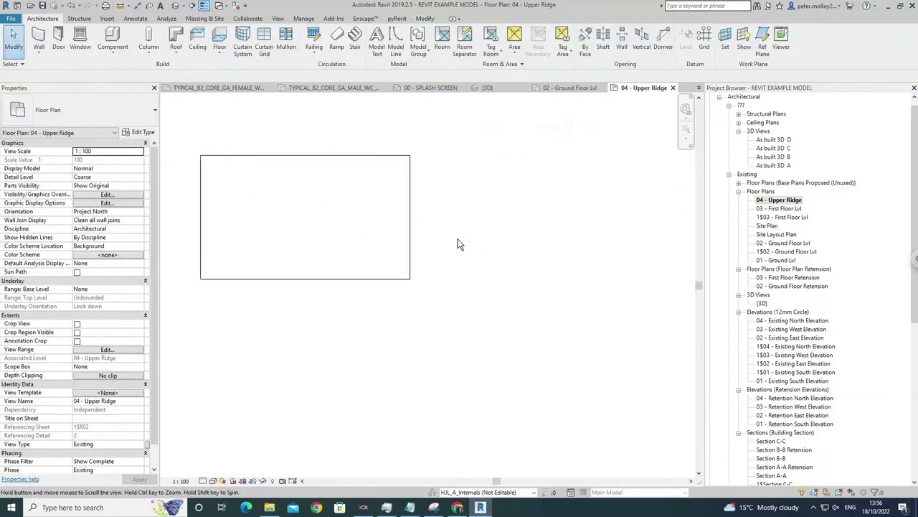
Check the floor's added points in plan and switch to the default 3D view
left_click(415, 216)
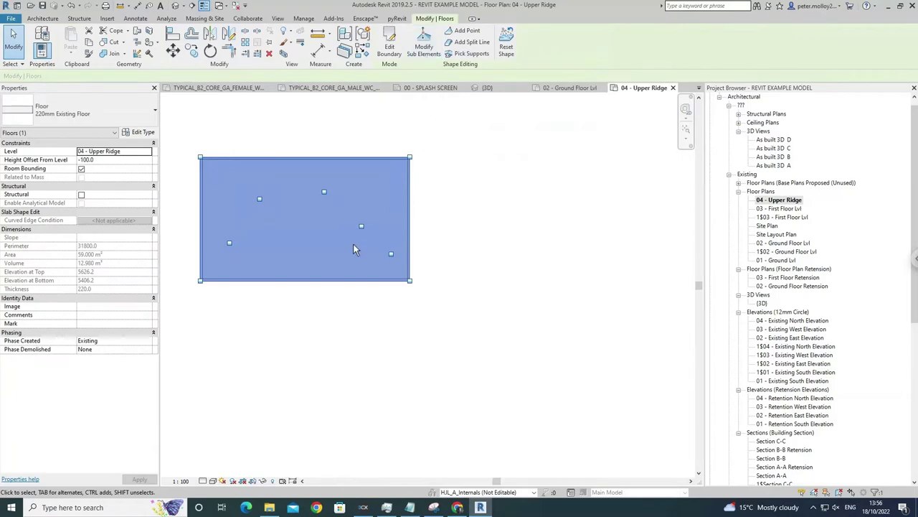
middle_click_drag(354, 245, 375, 221)
left_click(174, 7)
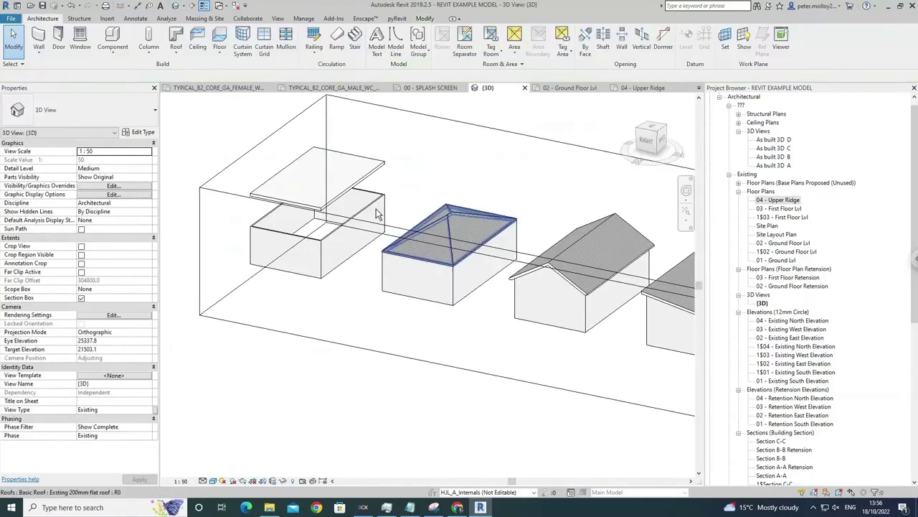
left_click(350, 201)
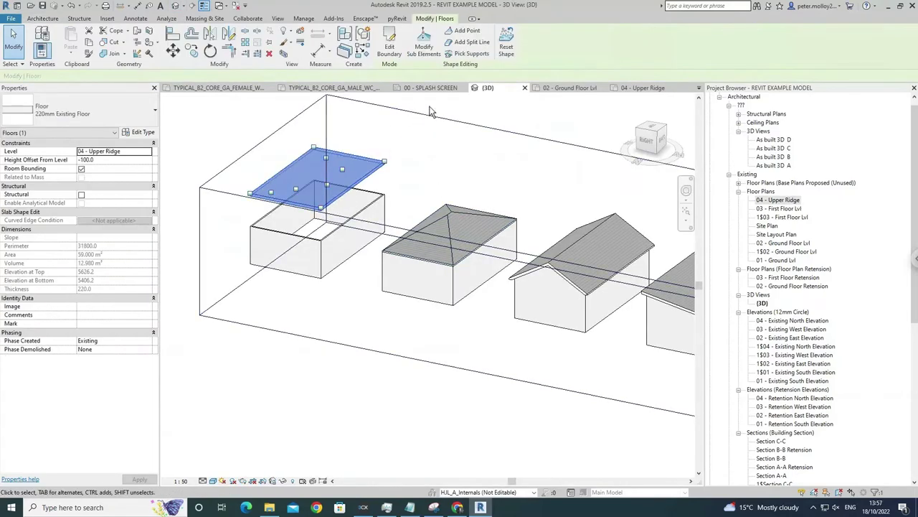
left_click(425, 50)
scroll(327, 206, "up", 2)
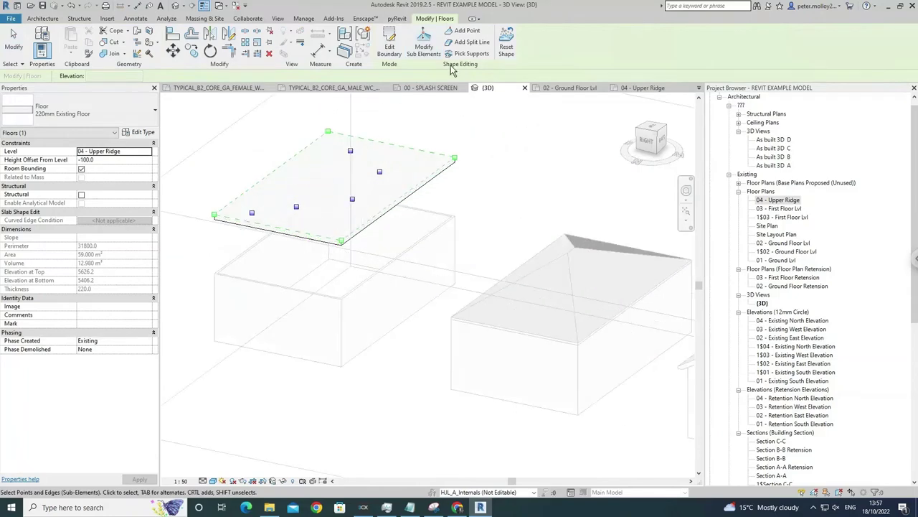
key("Escape")
key("Escape")
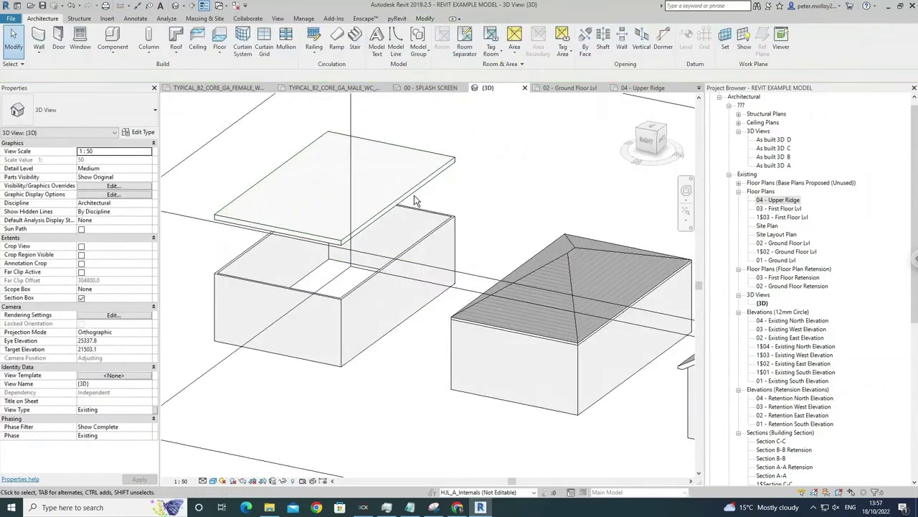
Change the floor's level constraint to 05 - Upper Eaves
left_click(414, 197)
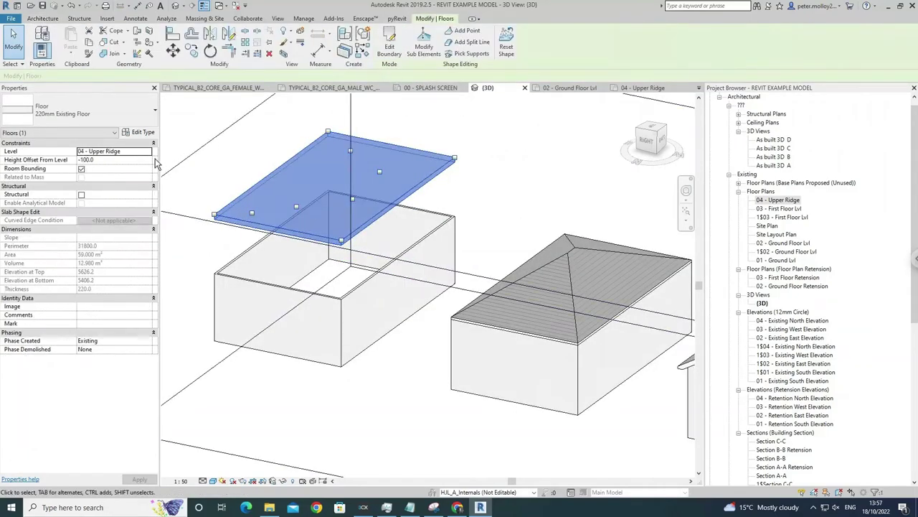
left_click(149, 152)
left_click(112, 195)
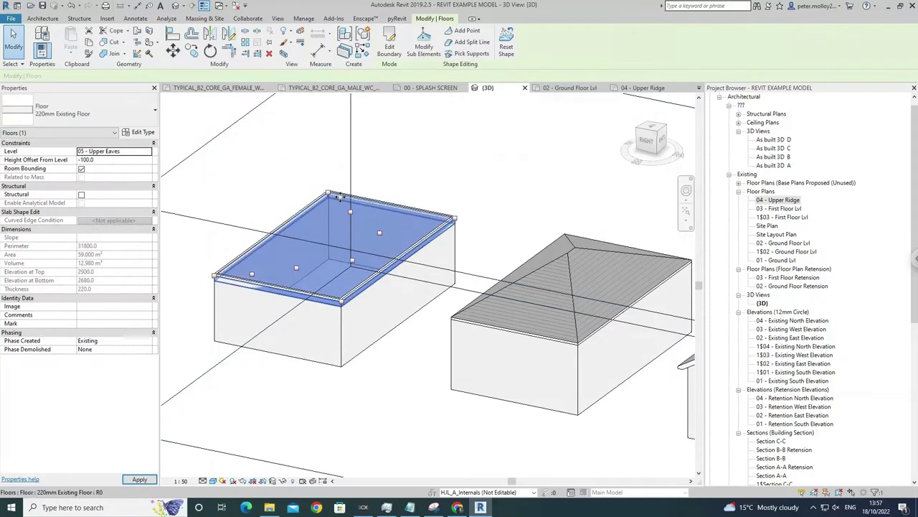
key("Escape")
Set the elevation of the floor's interior point nearest the far corner to 300 using Modify Sub Elements
left_click(424, 256)
middle_click_drag(428, 136, 421, 104)
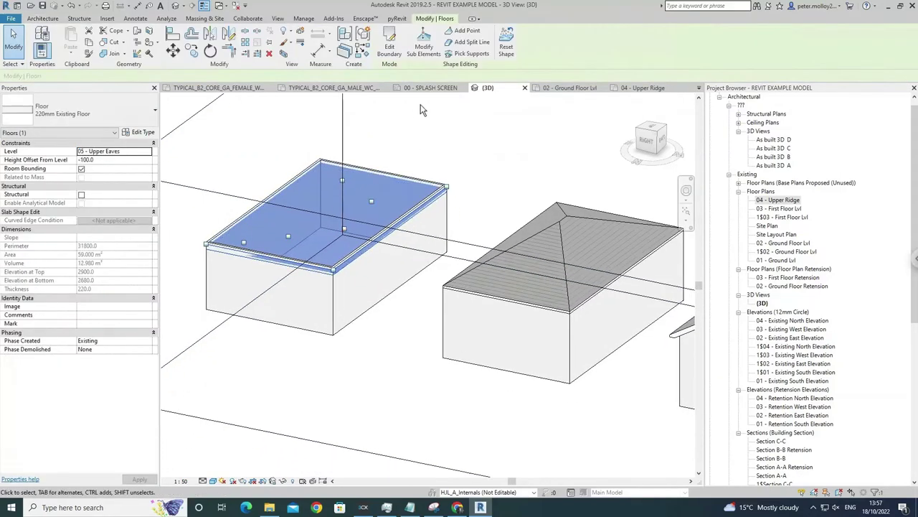
left_click(434, 54)
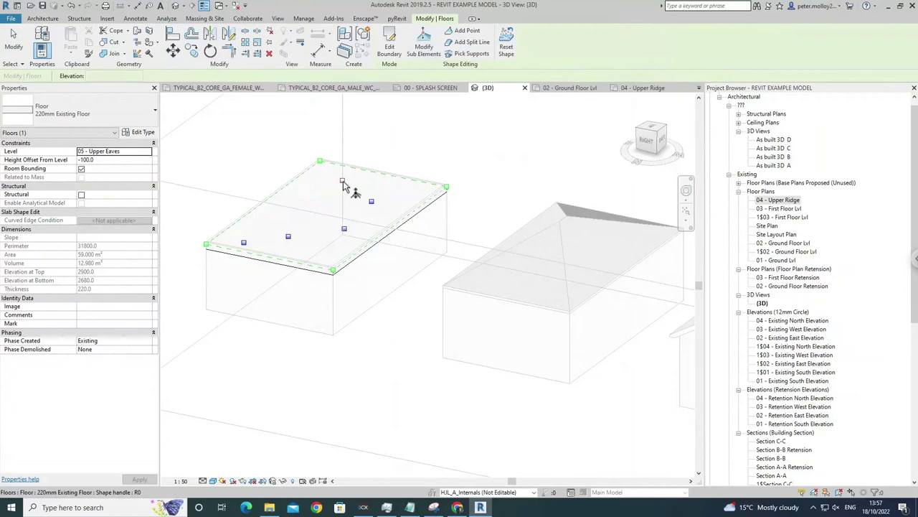
scroll(343, 182, "up", 3)
left_click(342, 181)
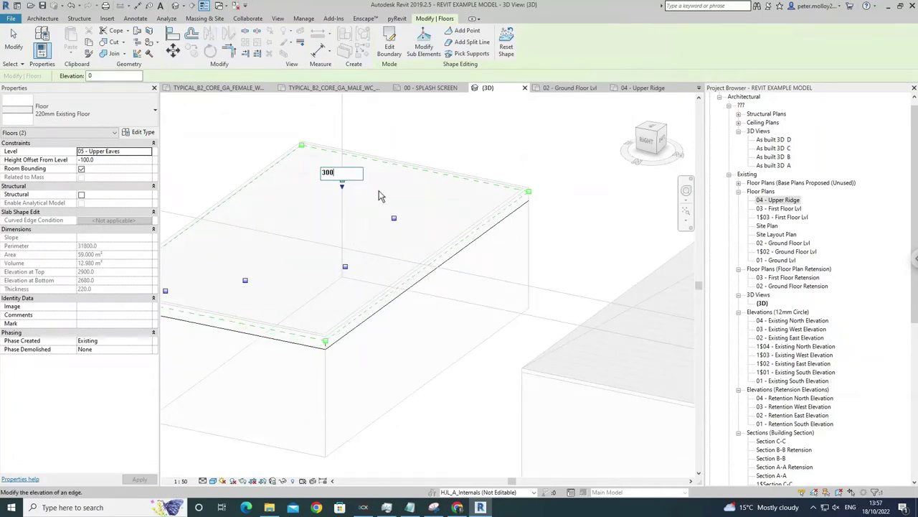
key("Return")
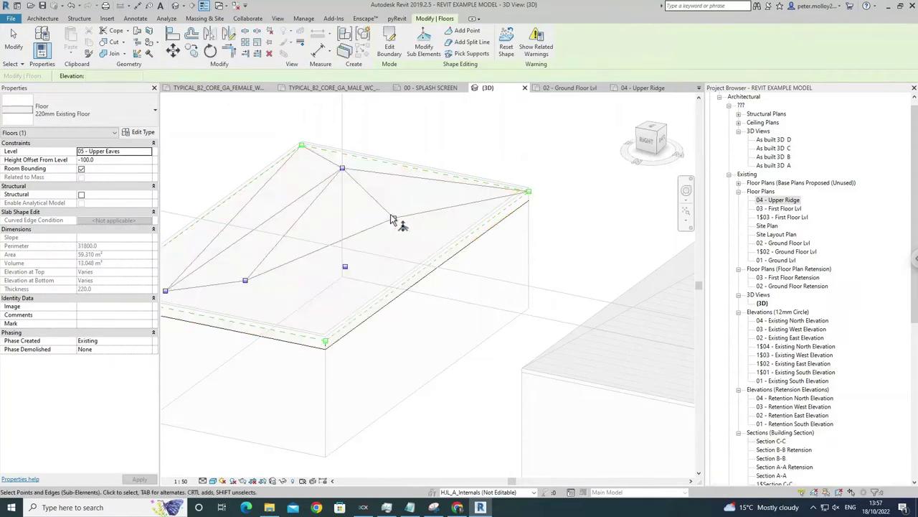
left_click(393, 218)
key("Escape")
key("Escape")
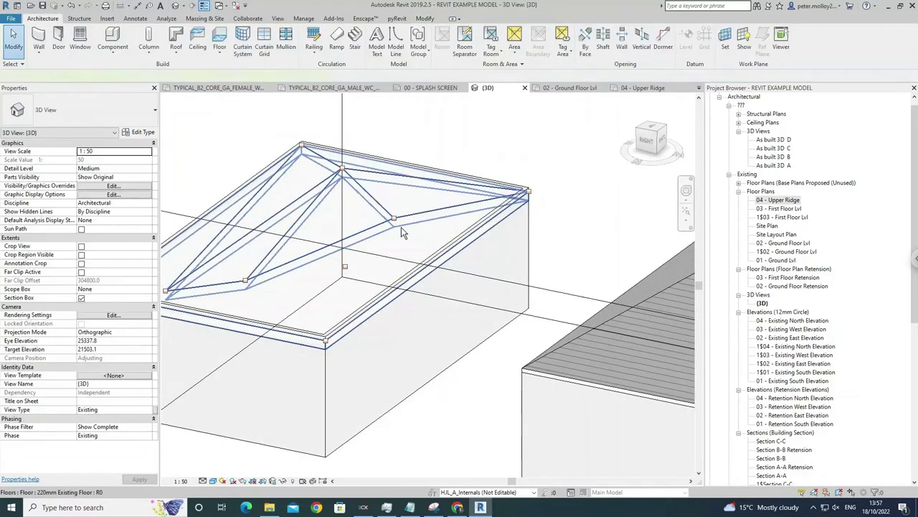
left_click(401, 227)
left_click(391, 40)
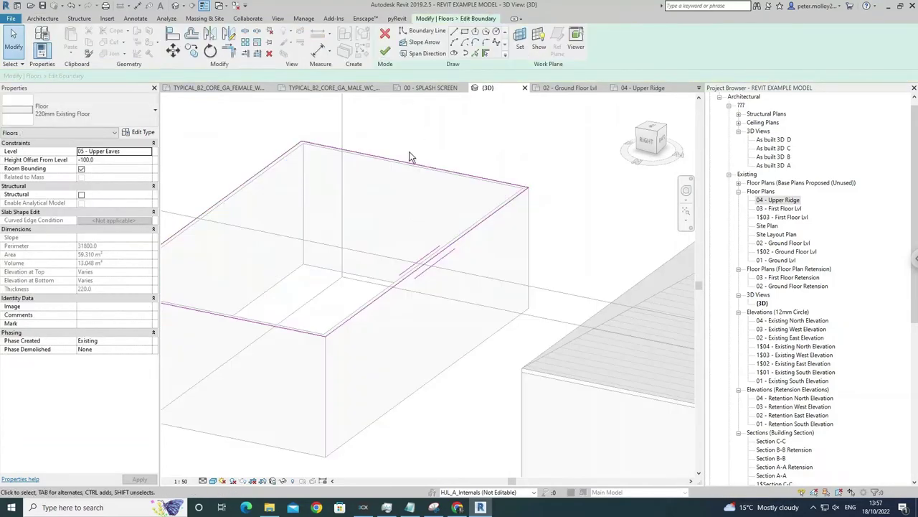
left_click(385, 52)
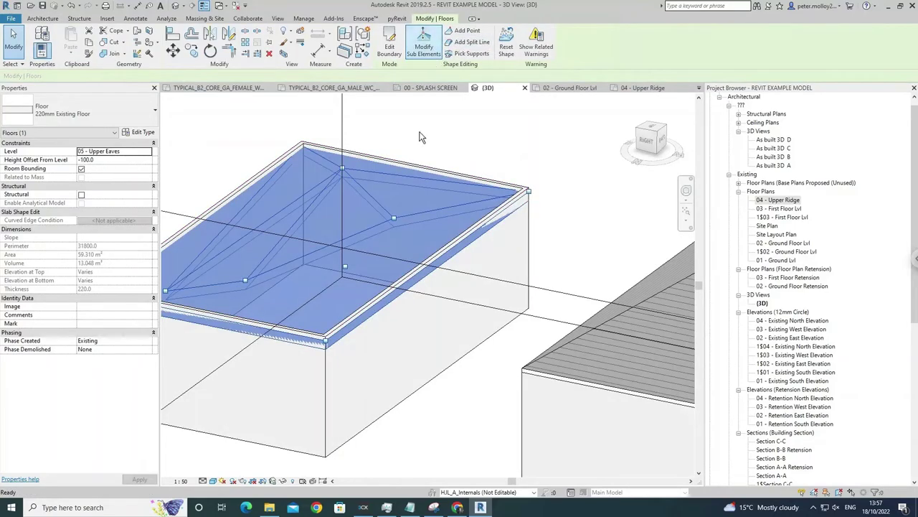
Set the neighbouring interior point's elevation to 300 and the outermost interior point's elevation to 600 with Modify Sub Elements
left_click(424, 44)
left_click(394, 218)
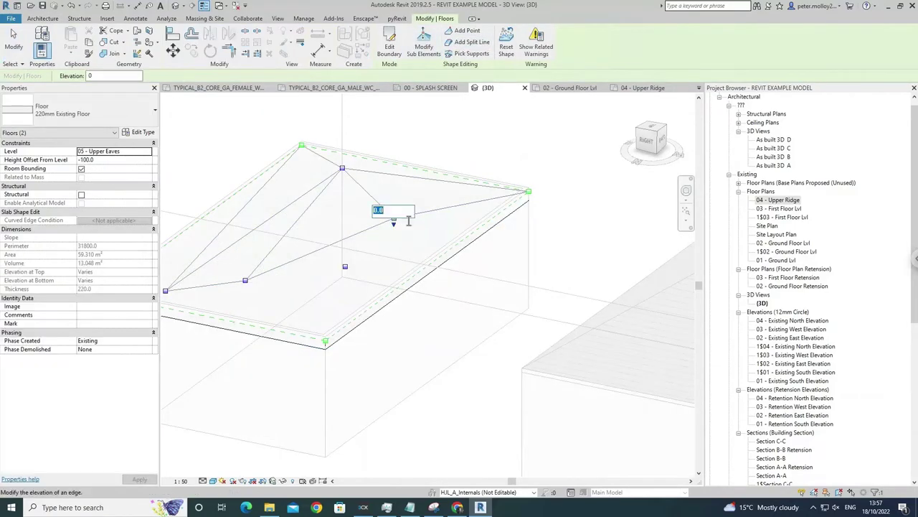
type("300")
key("Return")
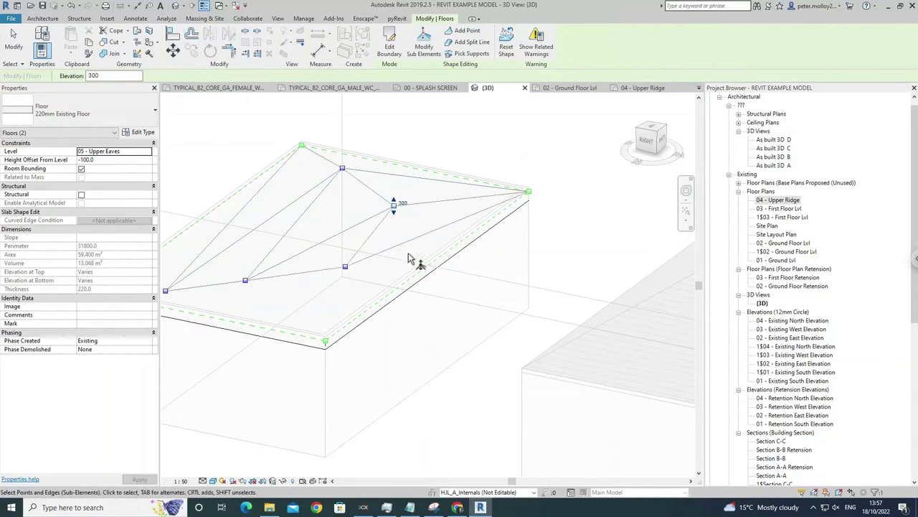
middle_click_drag(278, 252, 348, 262, "shift")
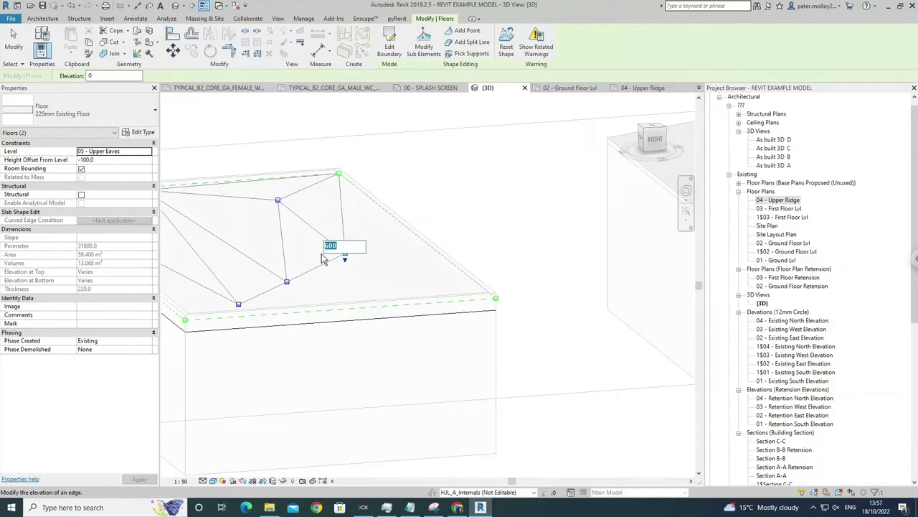
key("Return")
Resume the floor's sub-element editing and set the elevation of the fourth interior point to 600
left_click(287, 284)
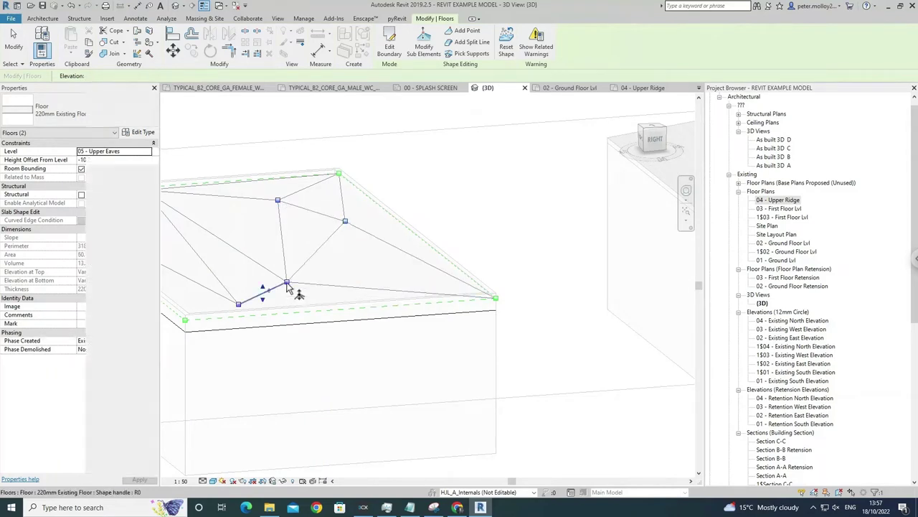
middle_click_drag(289, 284, 323, 257)
scroll(323, 263, "up", 1)
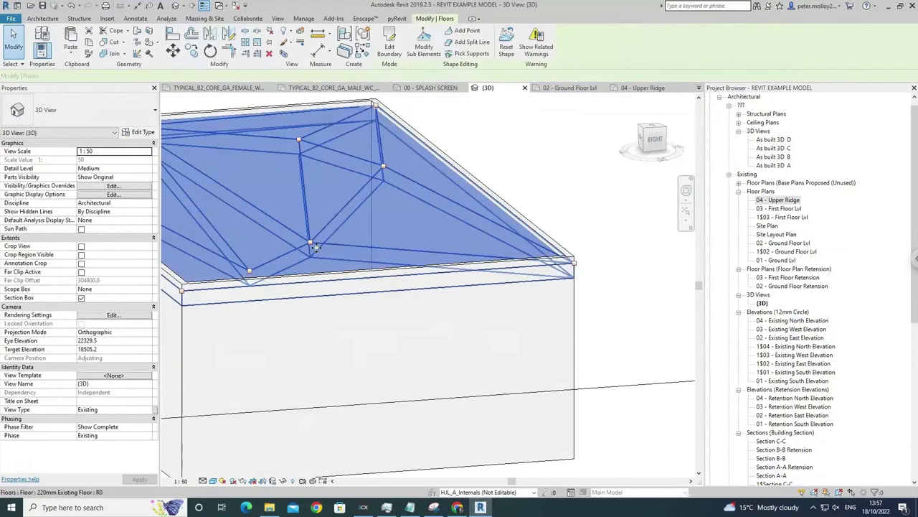
left_click(319, 248)
left_click(424, 44)
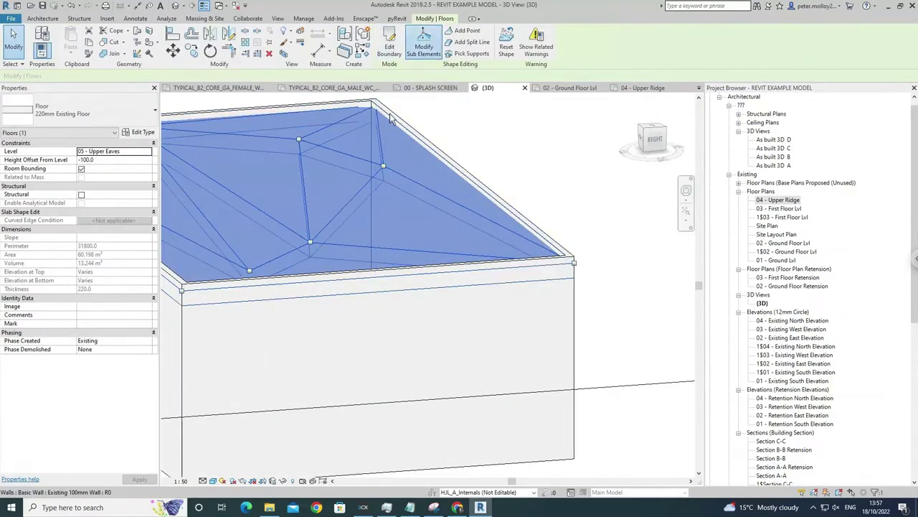
left_click(311, 243)
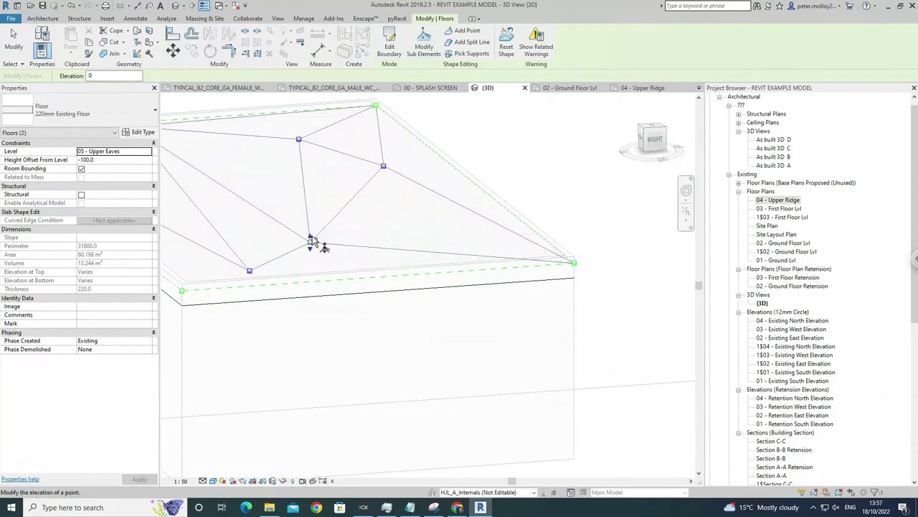
left_click(249, 274)
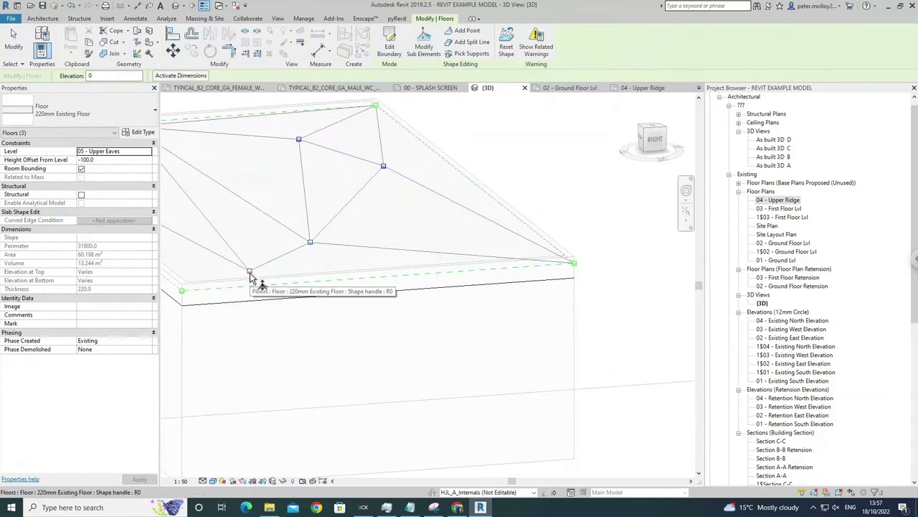
left_click(312, 243)
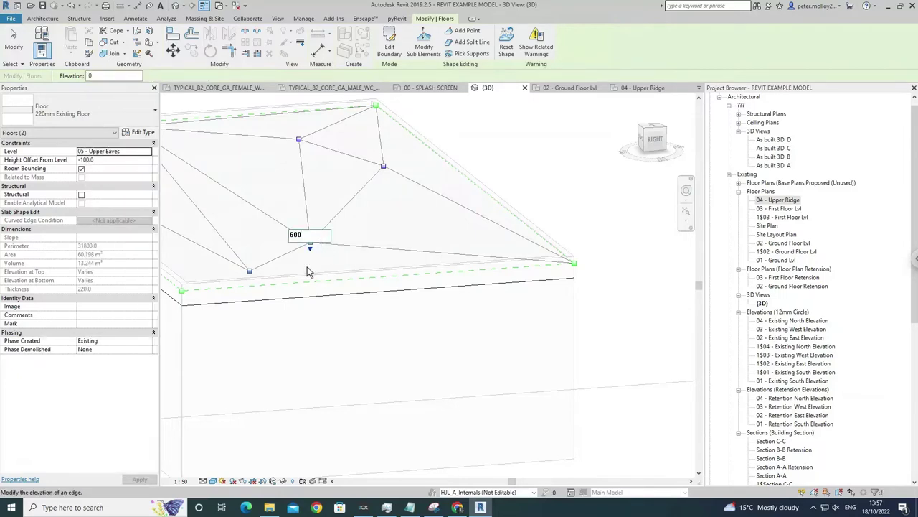
key("Return")
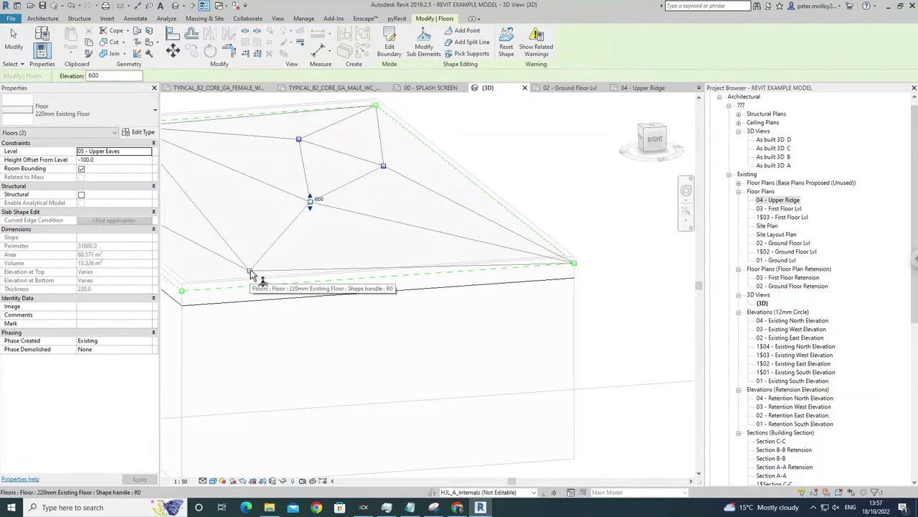
Set the elevation of the floor's fifth interior point, nearest the front corner, to 600 and finish the sub-element editing
left_click(251, 273)
left_click(87, 78)
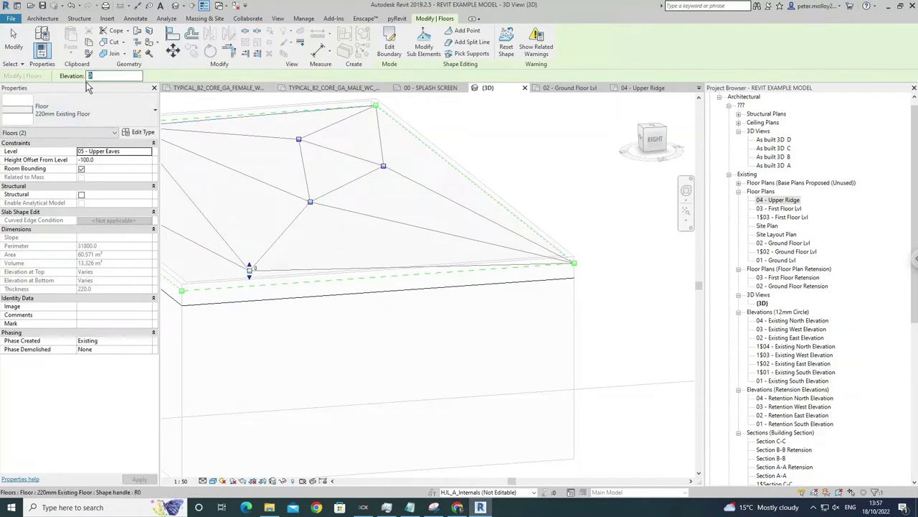
left_click(308, 224)
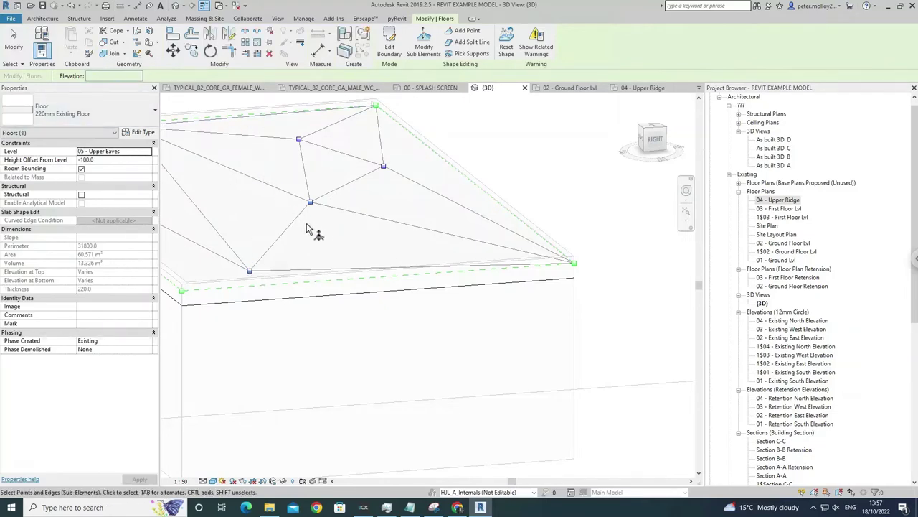
left_click(250, 273)
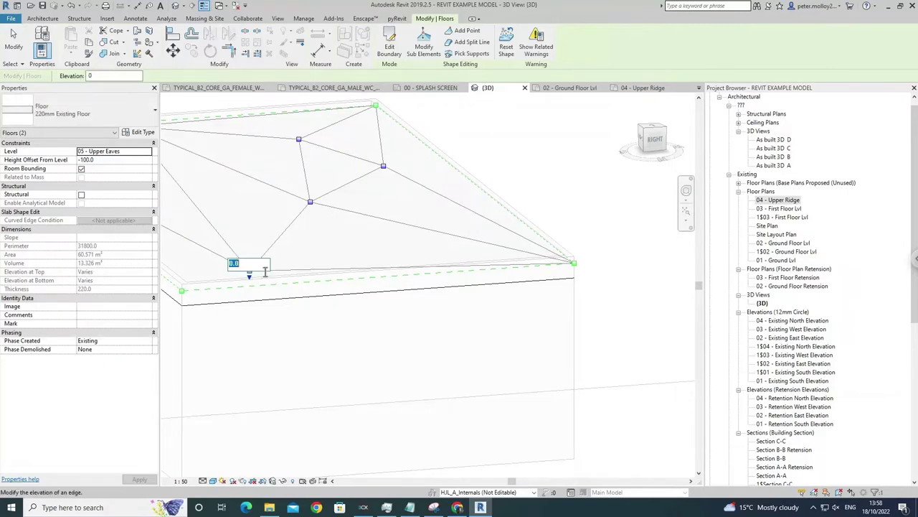
type("600")
key("Return")
key("Escape")
key("Escape")
scroll(299, 207, "down", 3)
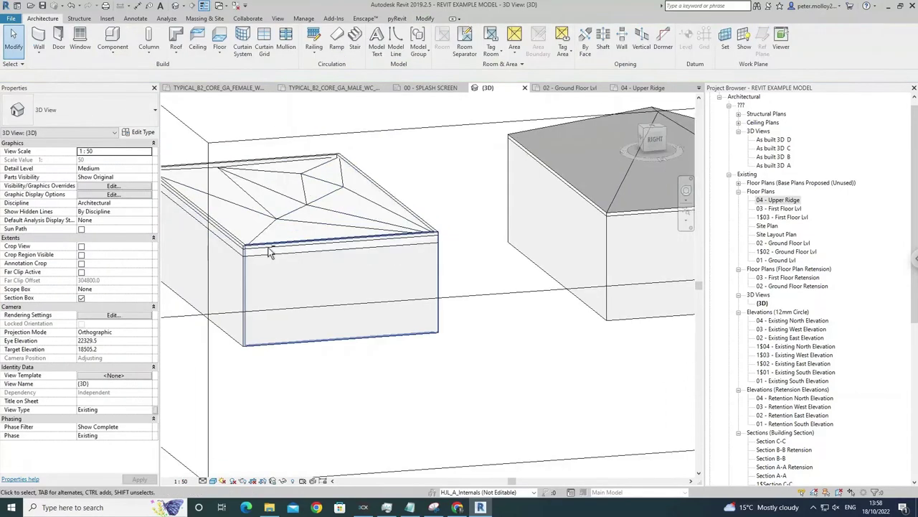
Attach the tops of the four walls of the enclosure to the shaped floor above them
middle_click_drag(271, 251, 471, 290, "shift")
scroll(364, 227, "down", 3)
middle_click_drag(469, 232, 399, 241, "shift")
left_click(376, 216)
left_click(376, 221)
key("Escape")
key("Tab")
left_click(421, 251)
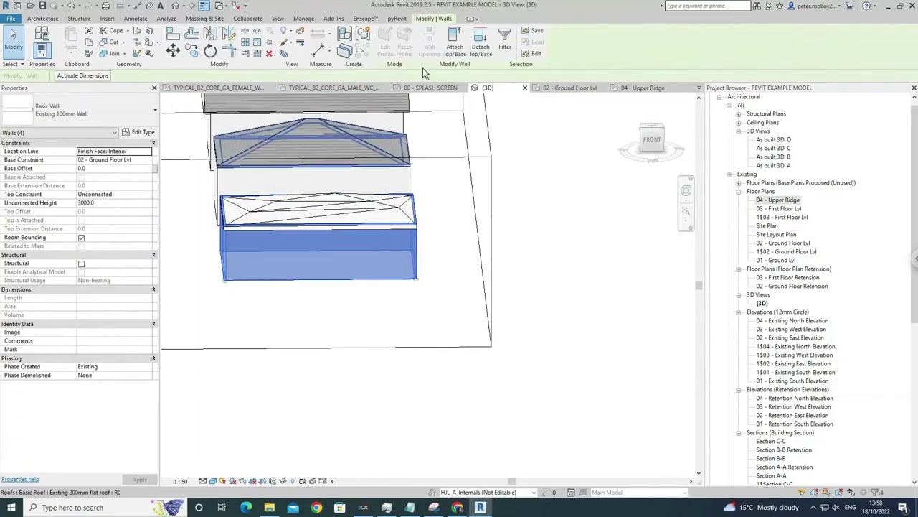
left_click(461, 59)
left_click(399, 235)
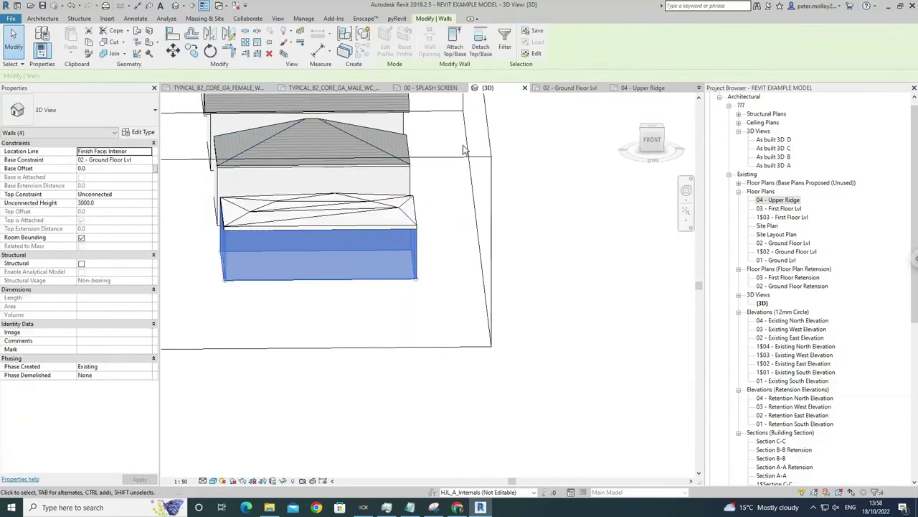
left_click(463, 149)
Inspect the floor-based roof and its attached walls from several angles alongside the other three roofs
middle_click_drag(459, 160, 334, 193, "shift")
left_click(367, 225)
middle_click_drag(297, 143, 336, 210, "shift")
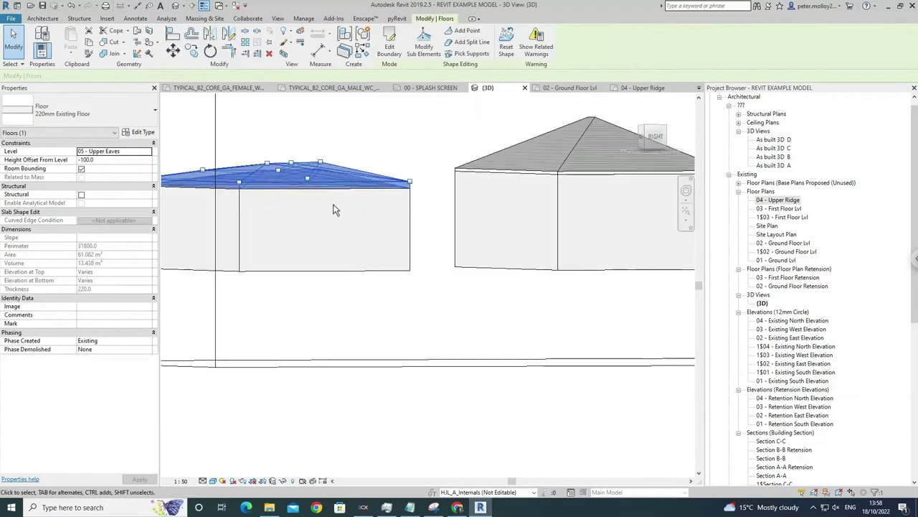
key("Escape")
scroll(336, 210, "down", 3)
middle_click_drag(400, 225, 348, 263, "shift")
scroll(313, 218, "down", 3)
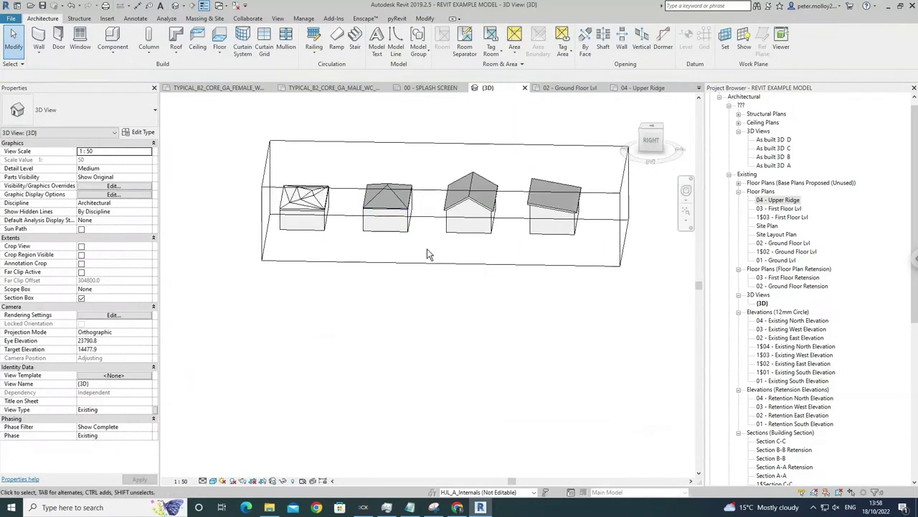
middle_click_drag(429, 255, 414, 270, "shift")
scroll(306, 200, "up", 3)
left_click(306, 221)
middle_click_drag(306, 220, 393, 227, "shift")
key("Escape")
Check the heights of the shaped floor's interior points and near corner with Spot Elevation, without placing any annotation
scroll(346, 240, "up", 3)
left_click(369, 266)
middle_click_drag(369, 264, 419, 270, "shift")
left_click(432, 56)
middle_click_drag(410, 221, 413, 260, "shift")
left_click(136, 18)
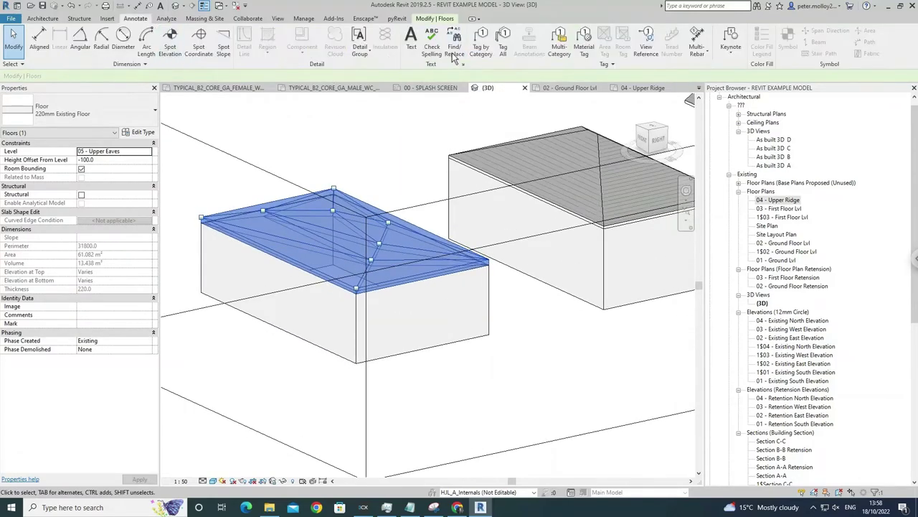
left_click(170, 42)
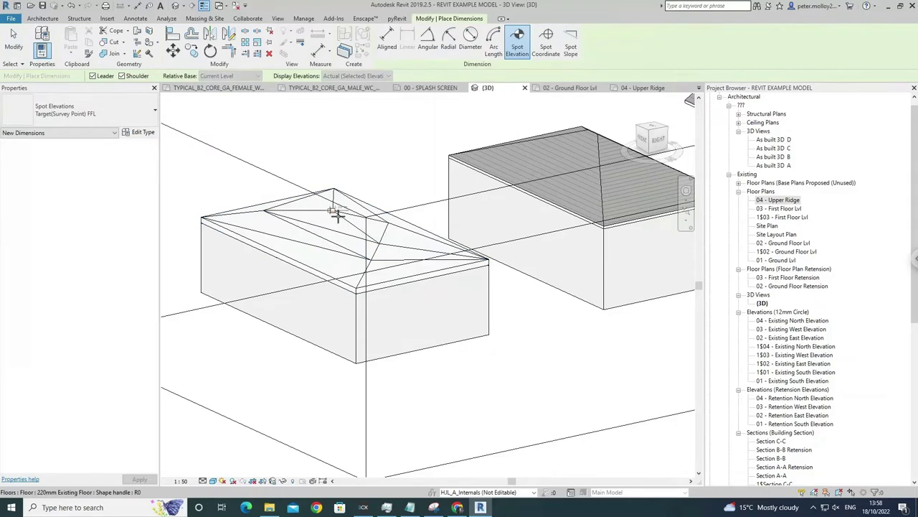
scroll(338, 214, "up", 4)
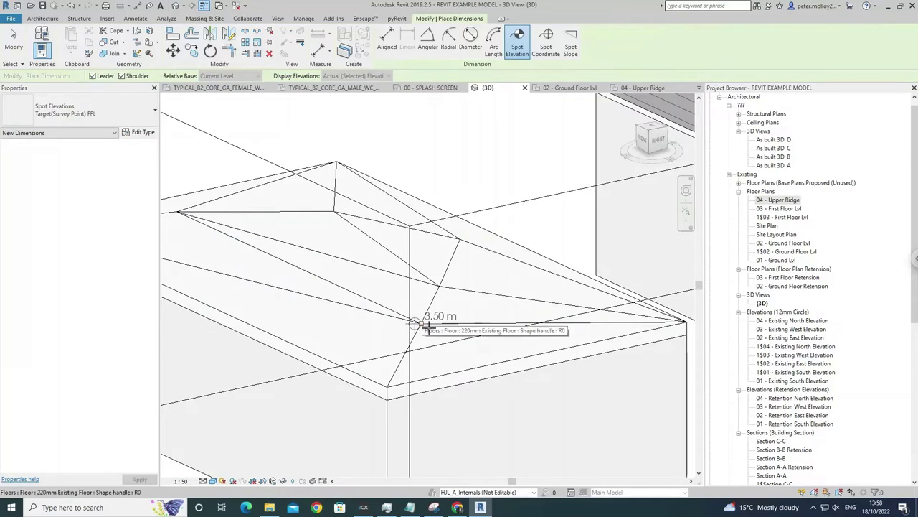
middle_click_drag(408, 384, 408, 340)
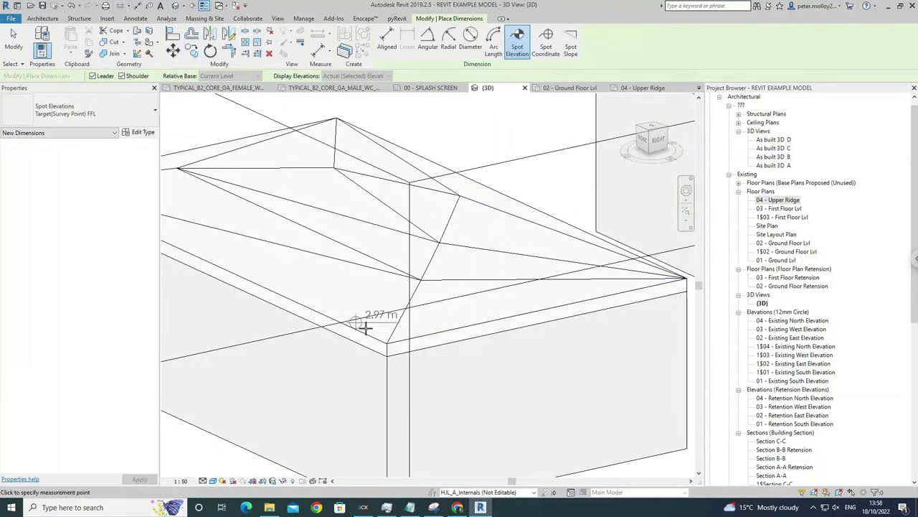
scroll(402, 341, "down", 3)
key("Escape")
key("Escape")
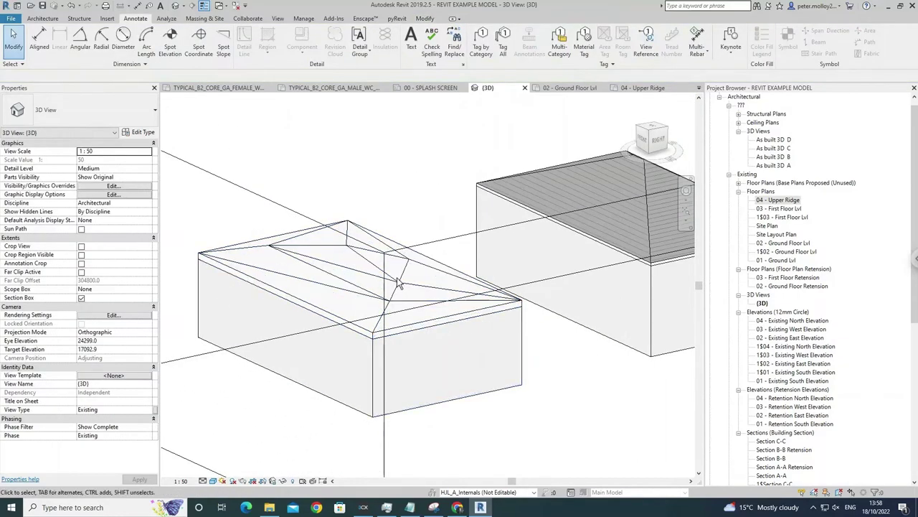
scroll(397, 282, "down", 2)
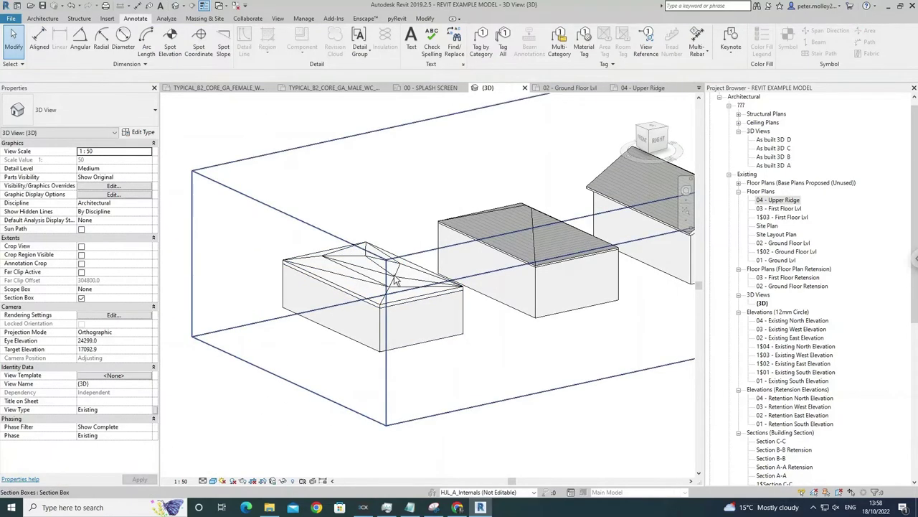
left_click(437, 293)
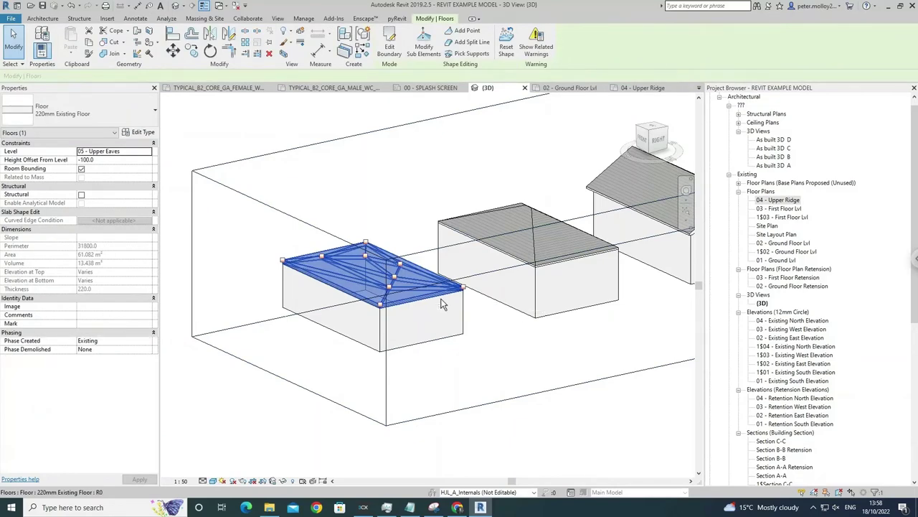
key("Escape")
middle_click_drag(448, 305, 467, 300, "shift")
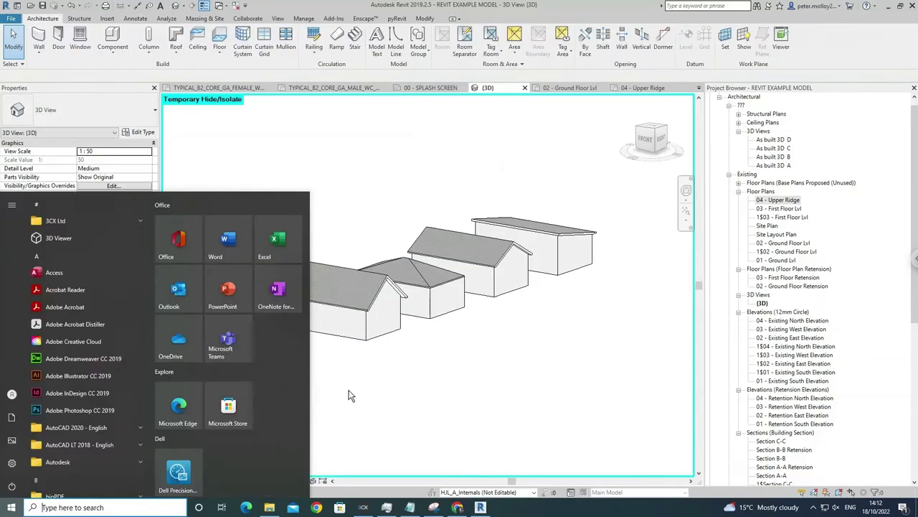
left_click(349, 396)
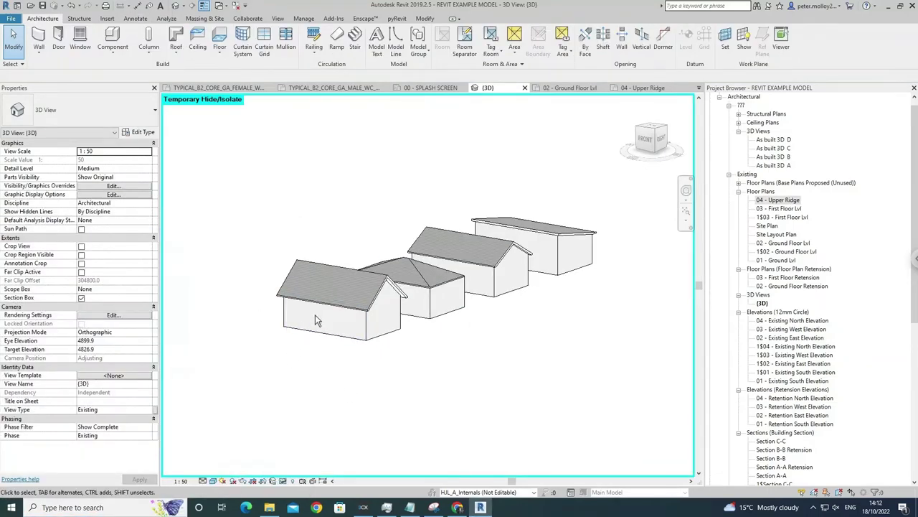
scroll(326, 332, "up", 2)
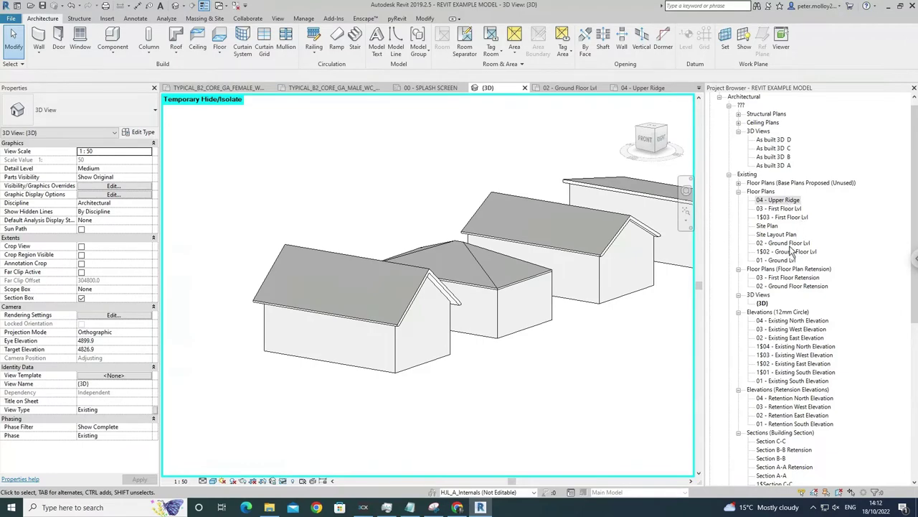
In the 04 - Upper Ridge floor plan, sketch a 2400 by 1900 rectangular footprint roof boundary outside the dual-pitch roof's eaves
double_click(782, 201)
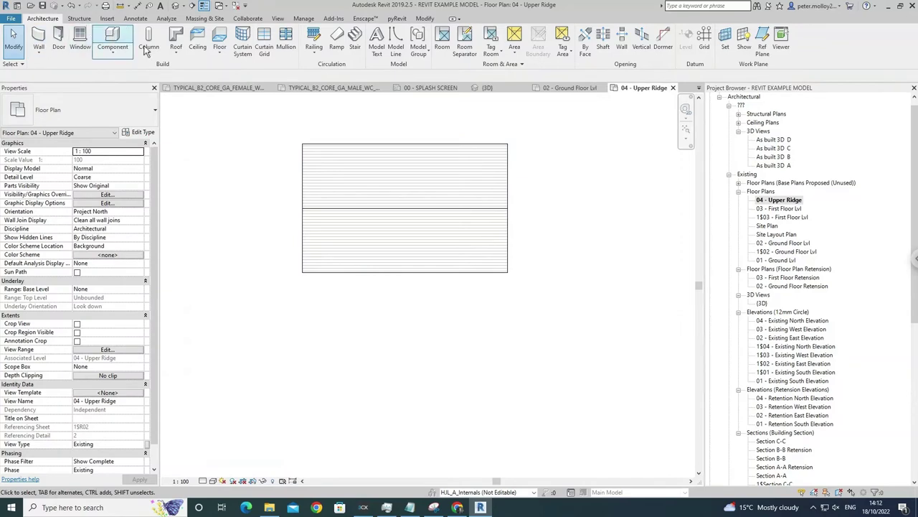
left_click(216, 40)
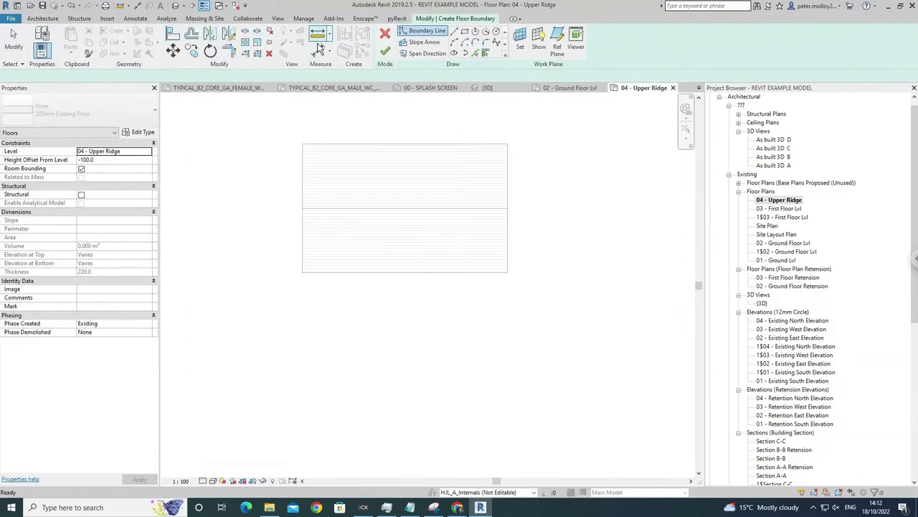
left_click(385, 36)
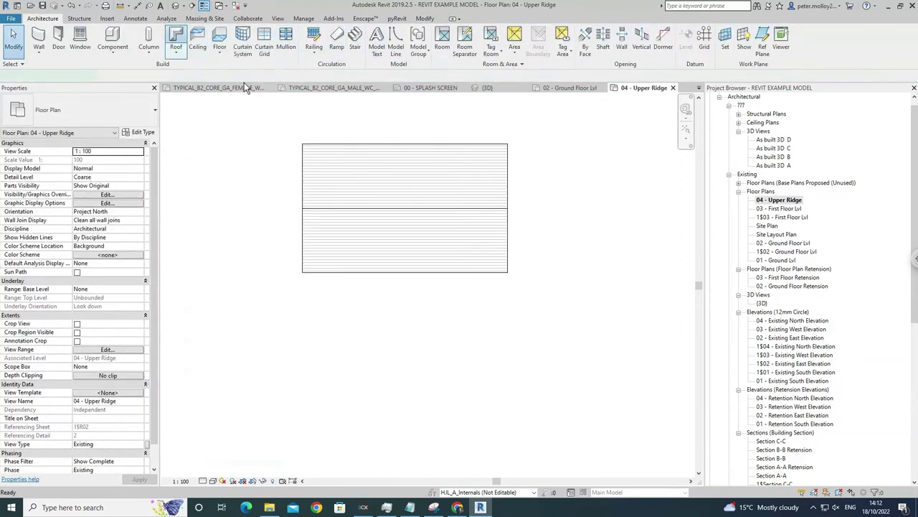
left_click(176, 40)
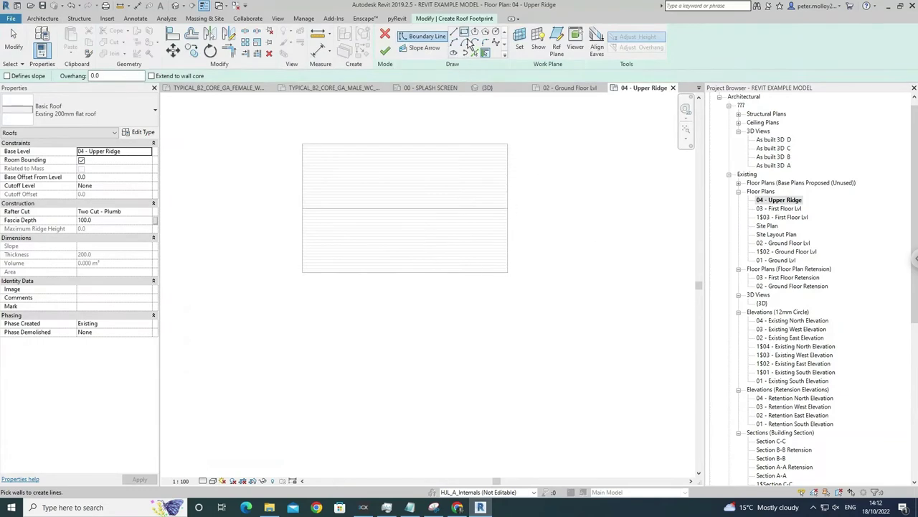
left_click(465, 33)
left_click(399, 355)
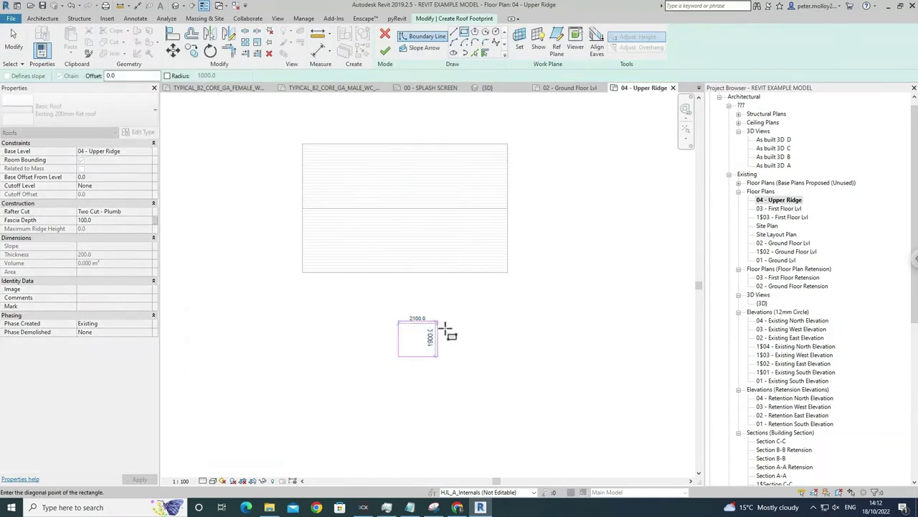
left_click(444, 322)
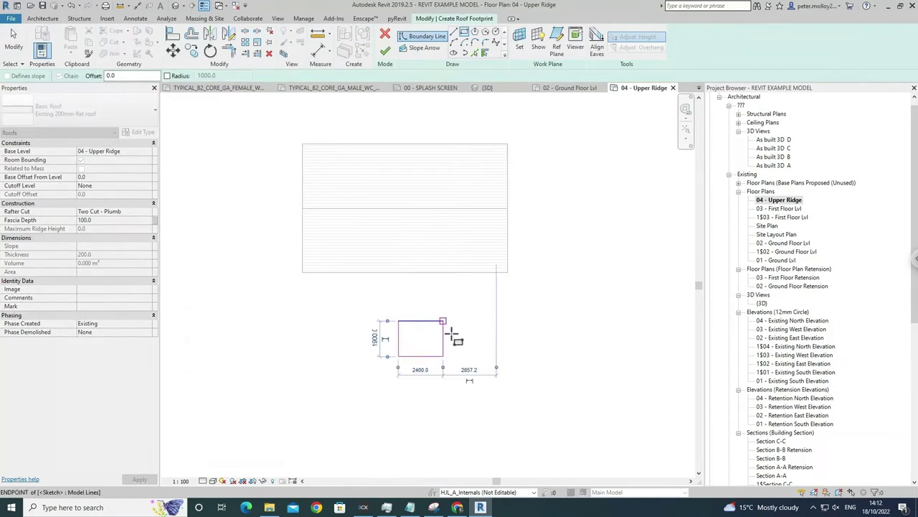
Move the rectangular roof boundary onto the dual-pitch roof's slope, placing it slightly inside the eaves edge
key("Escape")
left_click(173, 51)
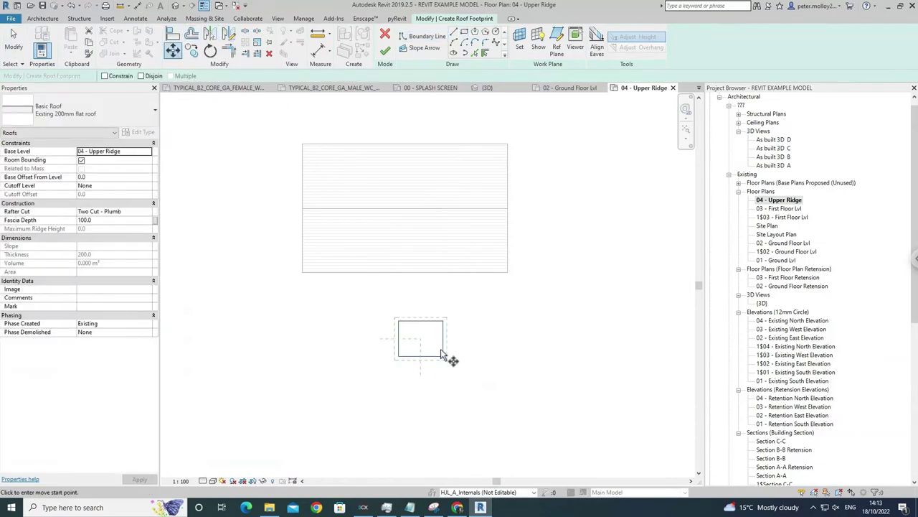
left_click(397, 357)
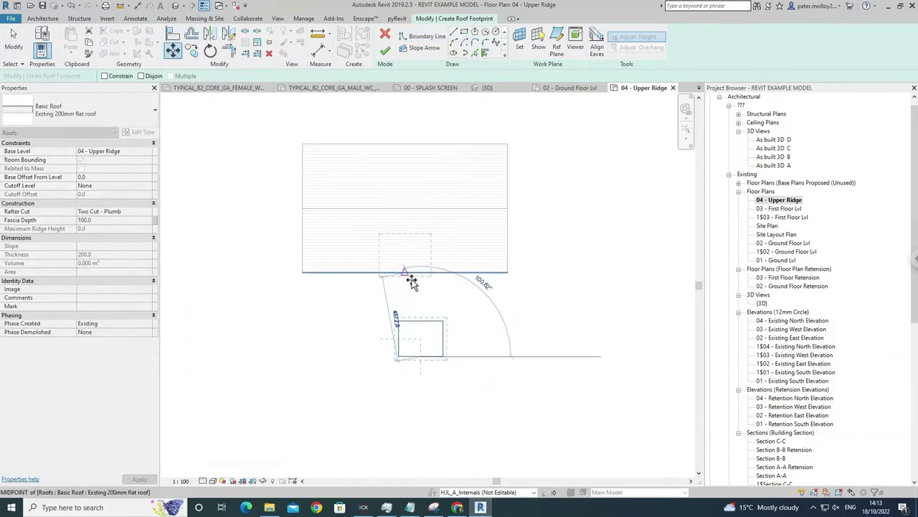
left_click(409, 274)
left_click(180, 57)
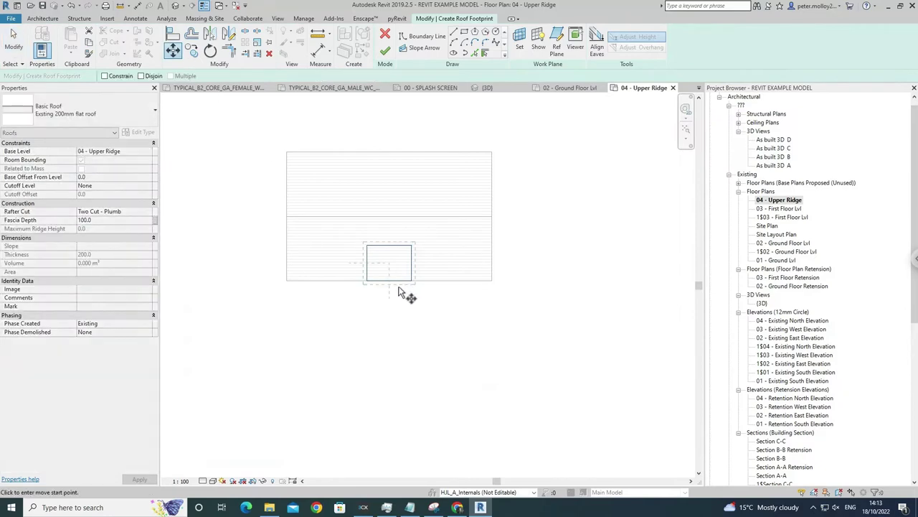
scroll(401, 287, "up", 2)
left_click(382, 277)
left_click(383, 261)
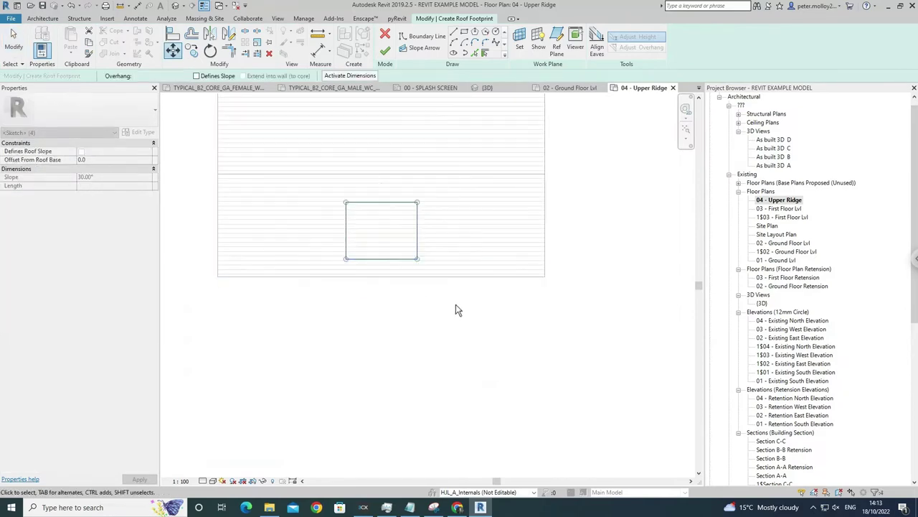
middle_click_drag(456, 296, 455, 344)
left_click(454, 345)
Finish the small flat roof's footprint sketch and show the roof in the 3D view
scroll(393, 324, "up", 1)
left_click(392, 314)
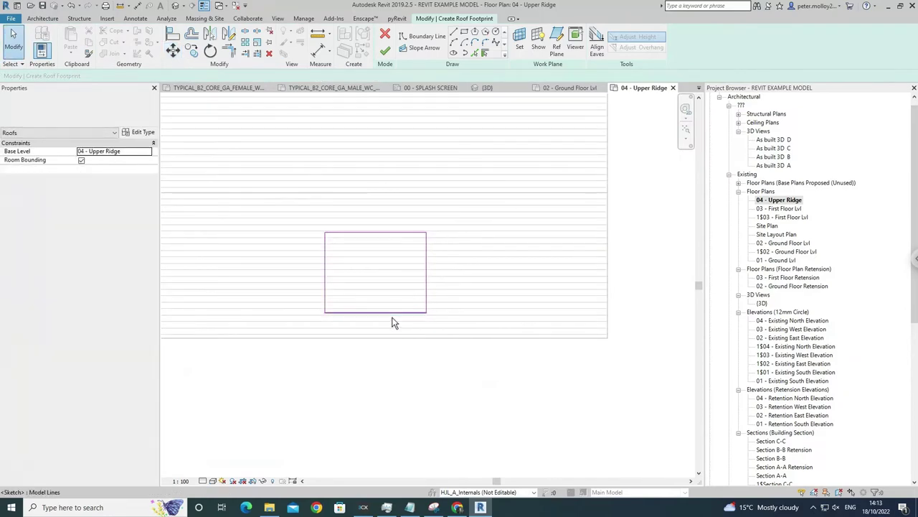
middle_click_drag(479, 311, 477, 339)
left_click(302, 192)
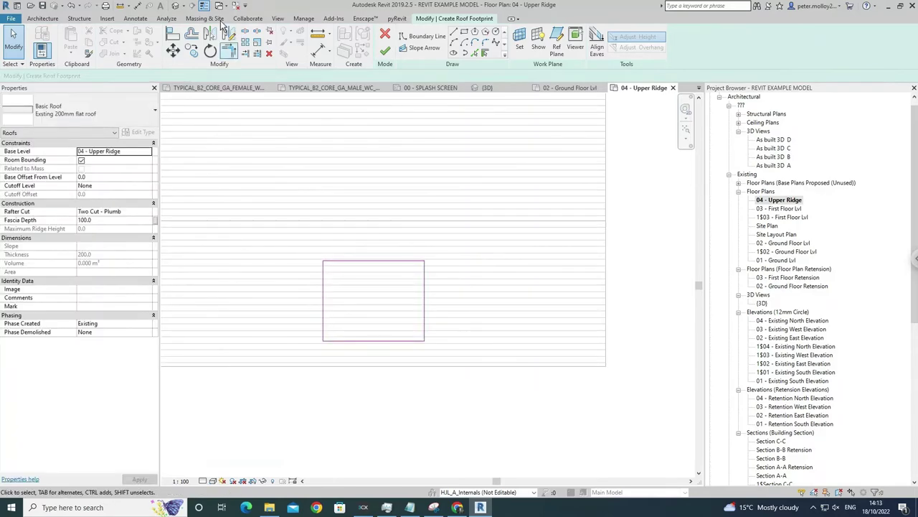
left_click(176, 6)
left_click(385, 51)
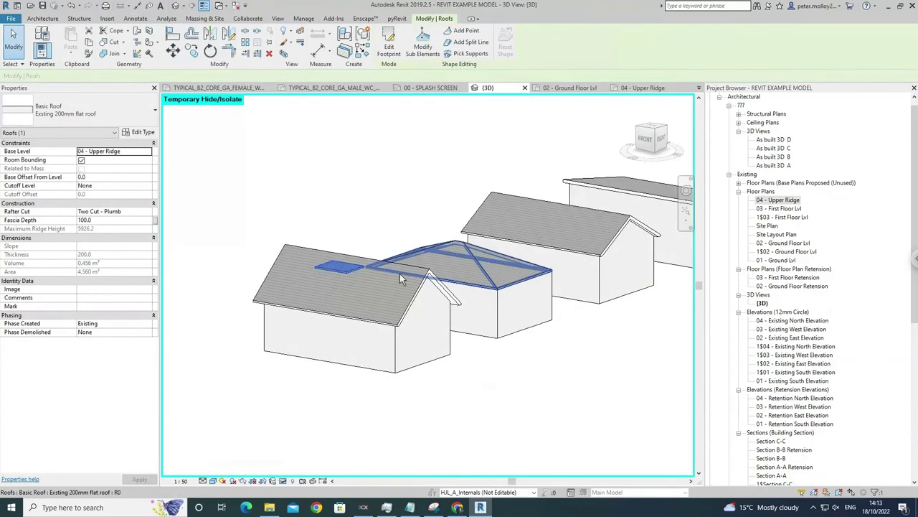
middle_click_drag(354, 281, 424, 252, "shift")
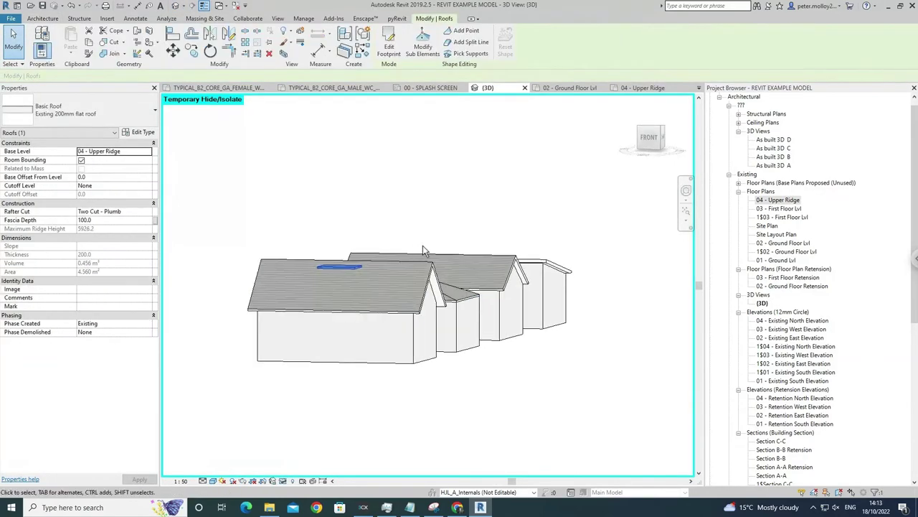
Edit the small roof's footprint so its two 1900 mm edges define a 30° slope, and finish the sketch
left_click(391, 49)
scroll(392, 204, "up", 6)
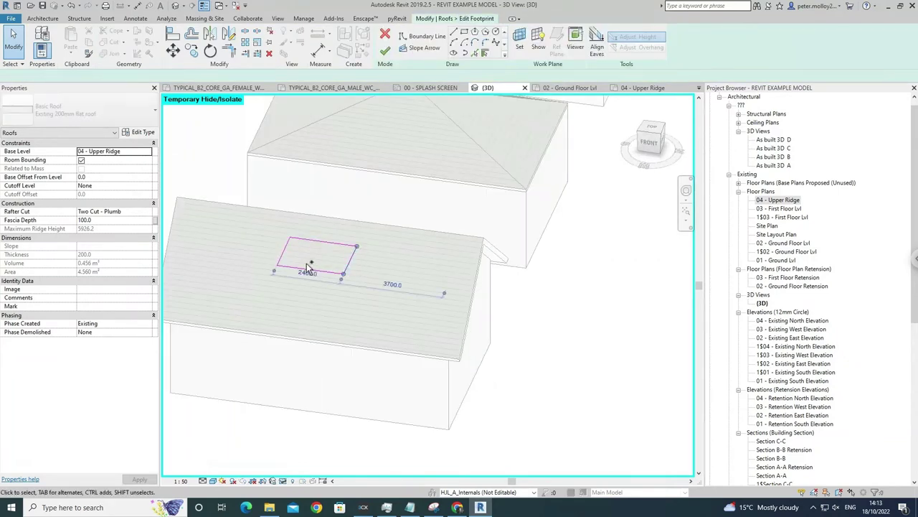
left_click(283, 258)
middle_click_drag(288, 259, 320, 276)
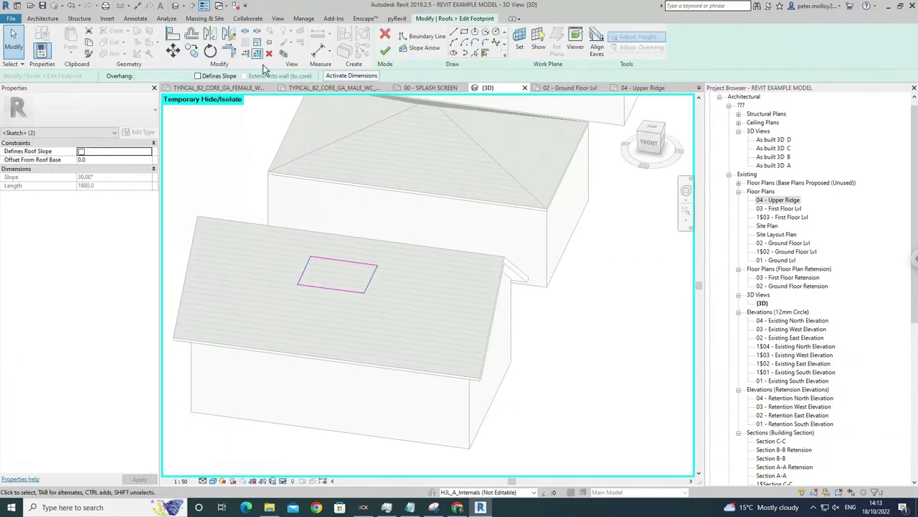
left_click(371, 280)
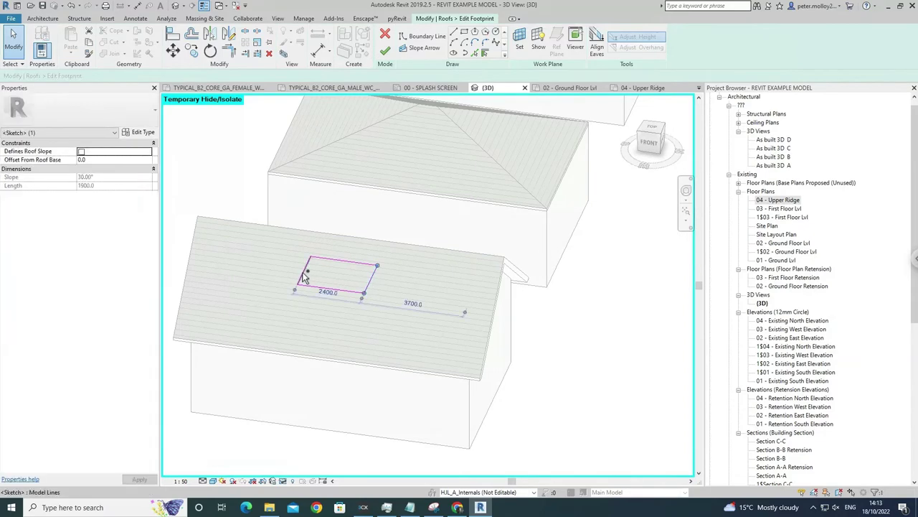
left_click(304, 272, "ctrl")
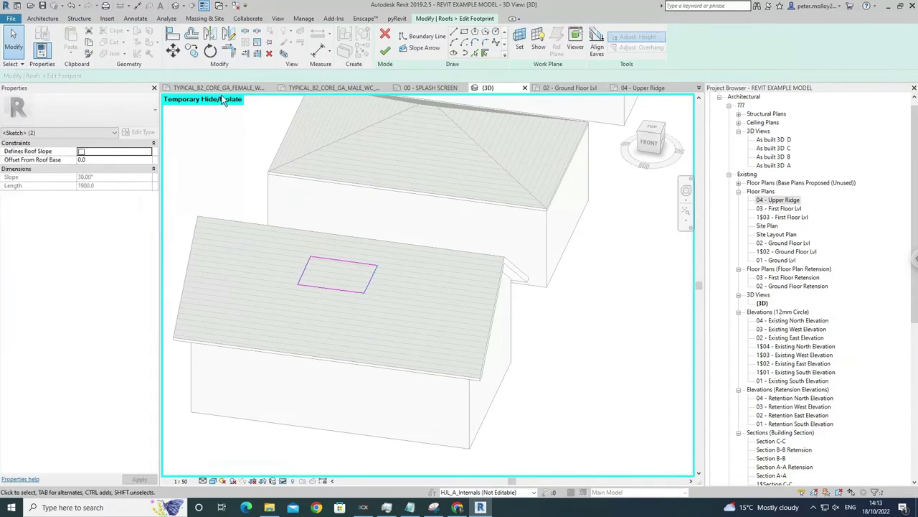
left_click(366, 306)
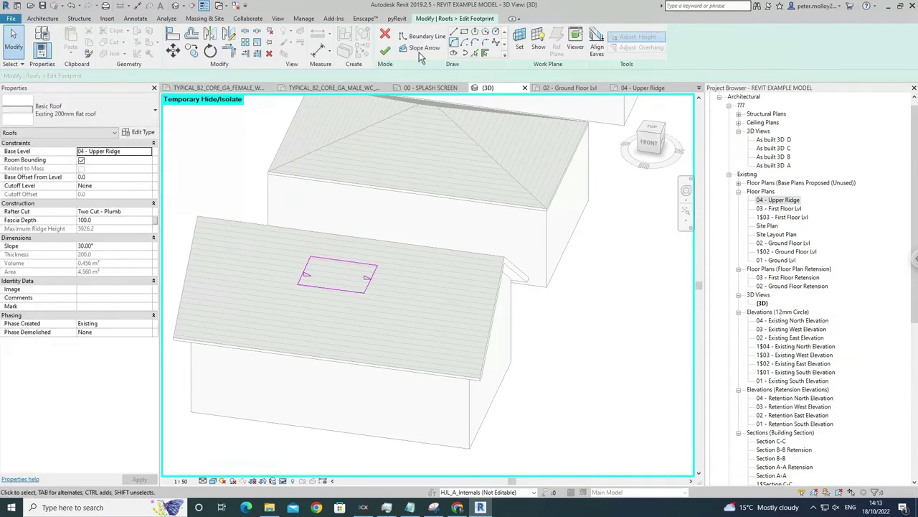
left_click(386, 50)
key("Escape")
Move the small pitched roof straight down 744.1 mm in the front 3D view, using its ridge as the start point
left_click(342, 279)
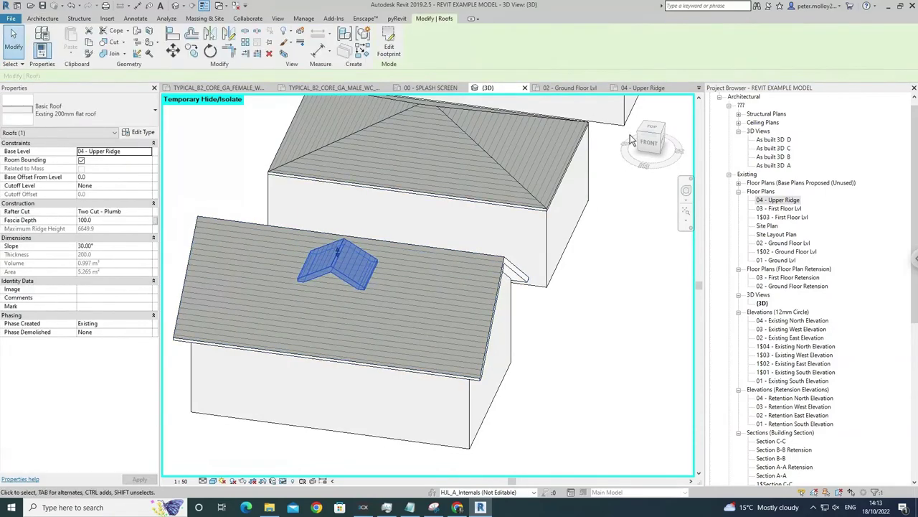
left_click(649, 142)
key("m")
key("v")
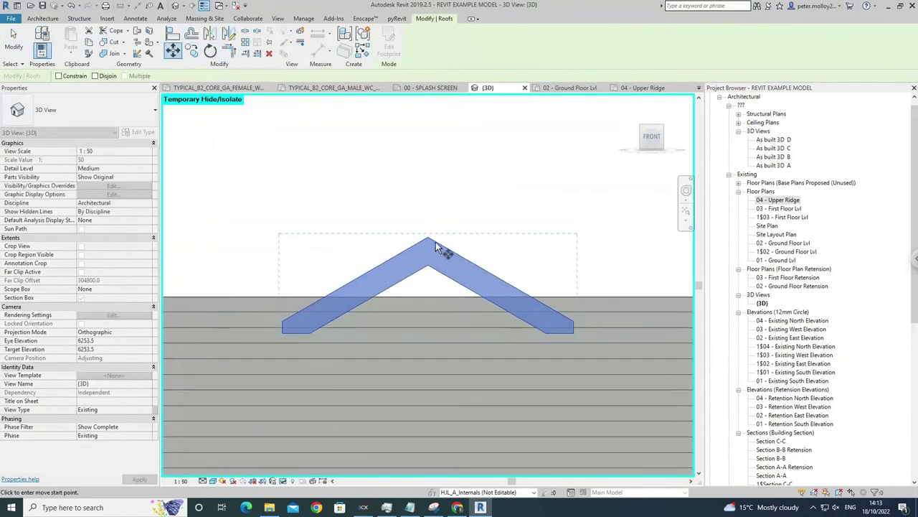
left_click(429, 237)
scroll(429, 238, "down", 2)
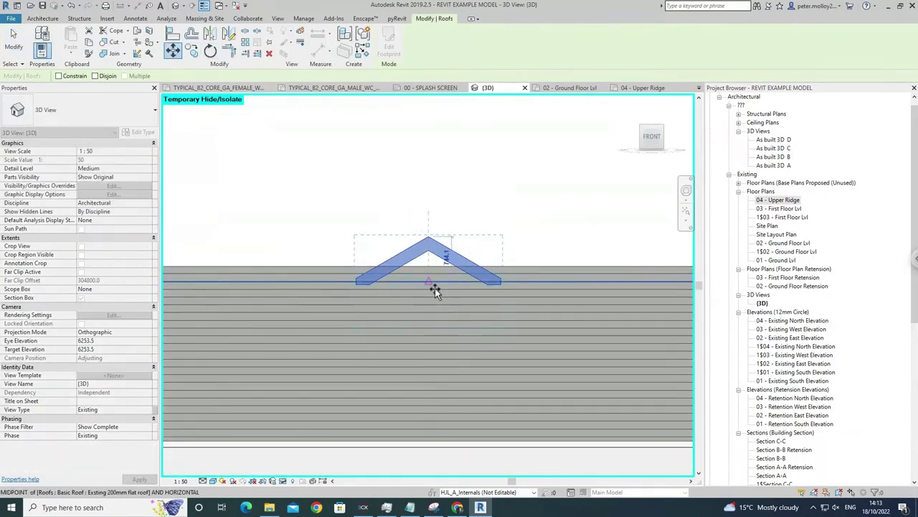
left_click(432, 284)
key("Escape")
Shorten the small roof's footprint by pulling its ridge-side edge back towards the eaves, and finish the sketch
middle_click_drag(491, 265, 381, 332, "shift")
left_click(470, 302)
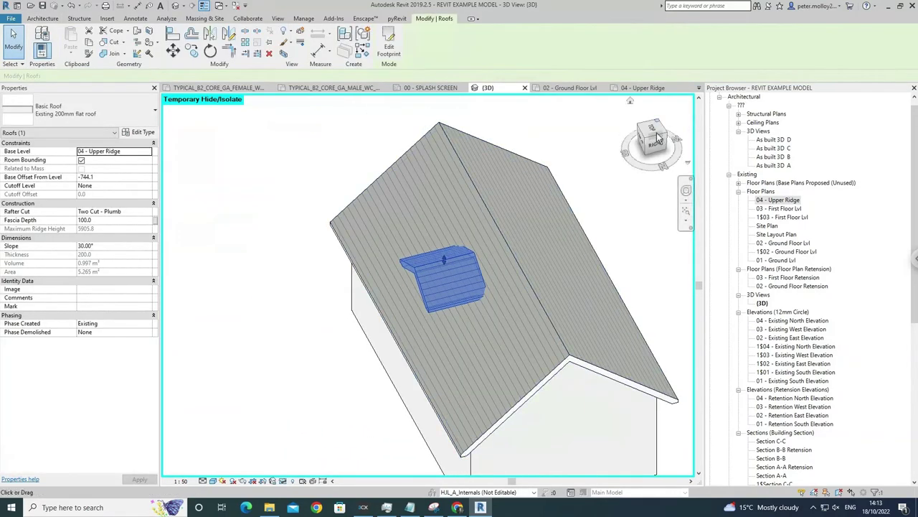
left_click(391, 46)
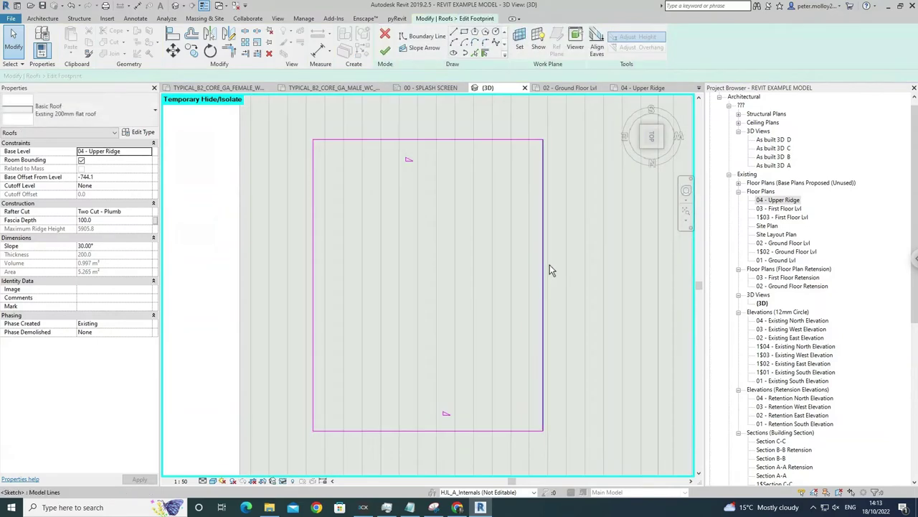
left_click_drag(549, 262, 499, 262)
left_click(385, 51)
left_click(428, 246)
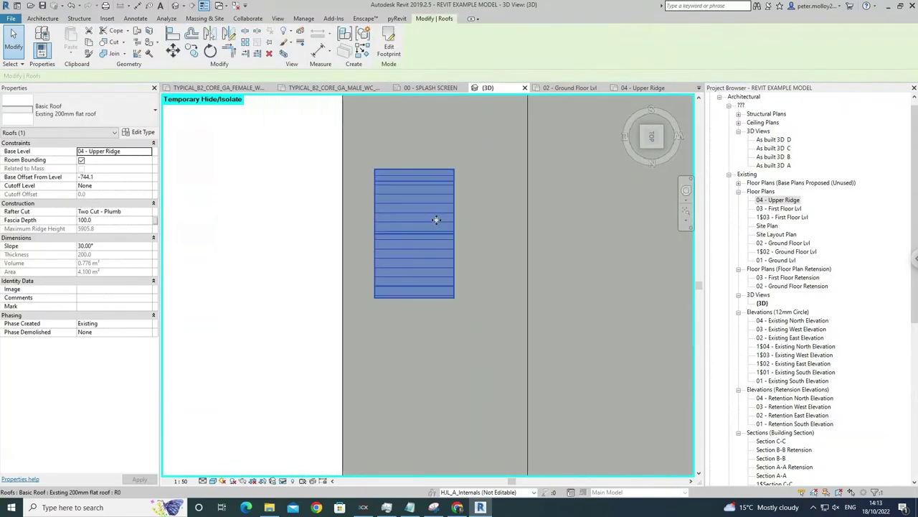
Join the small roof's rear end to the large dual-pitch roof with Join/Unjoin Roof and check the junction
middle_click_drag(434, 219, 468, 96, "shift")
key("Escape")
left_click(425, 219)
middle_click_drag(417, 244, 421, 181, "shift")
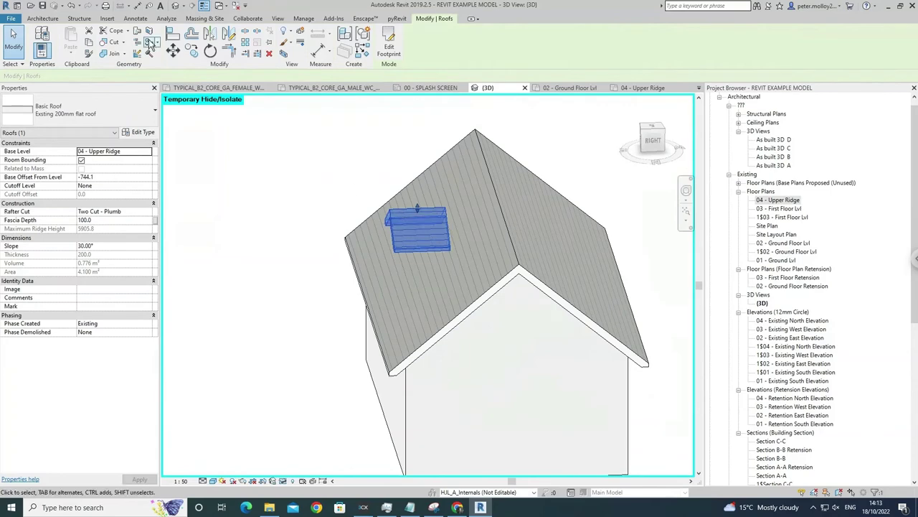
key("Escape")
left_click(412, 218)
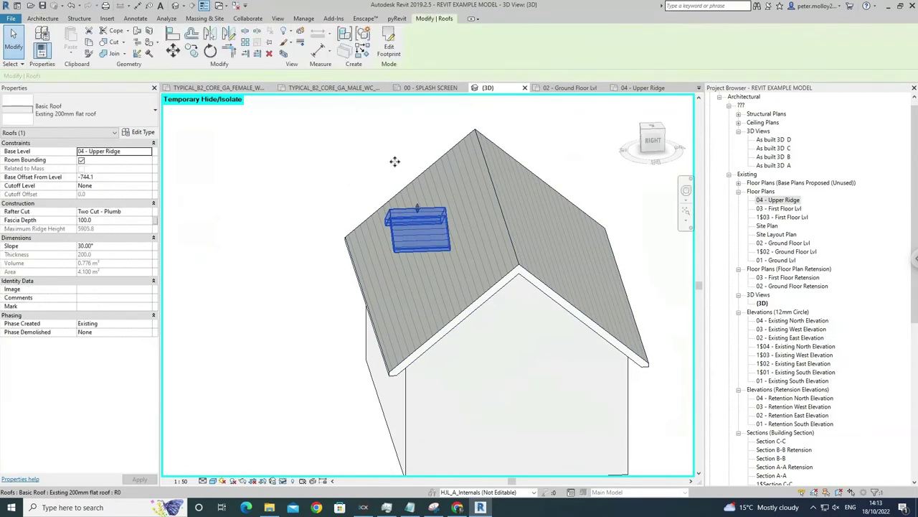
key("Escape")
left_click(425, 20)
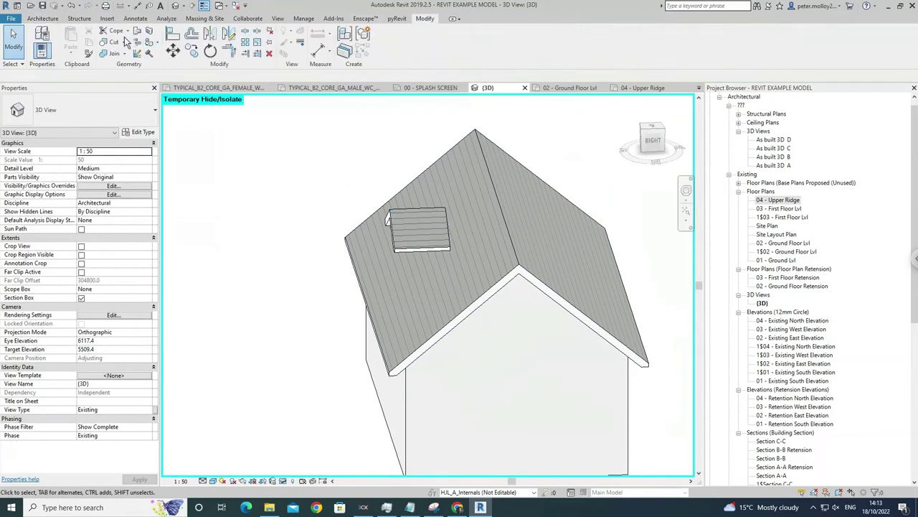
left_click(456, 230)
left_click(504, 176)
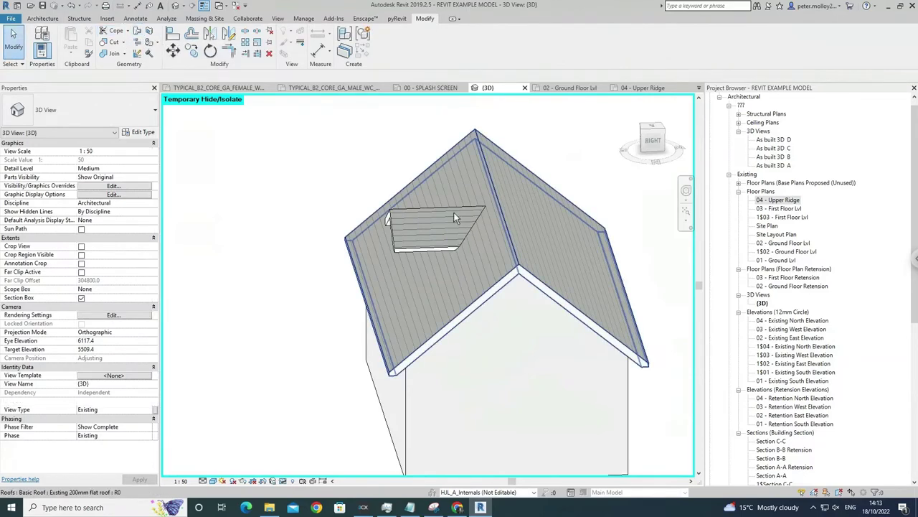
middle_click_drag(454, 219, 440, 249, "shift")
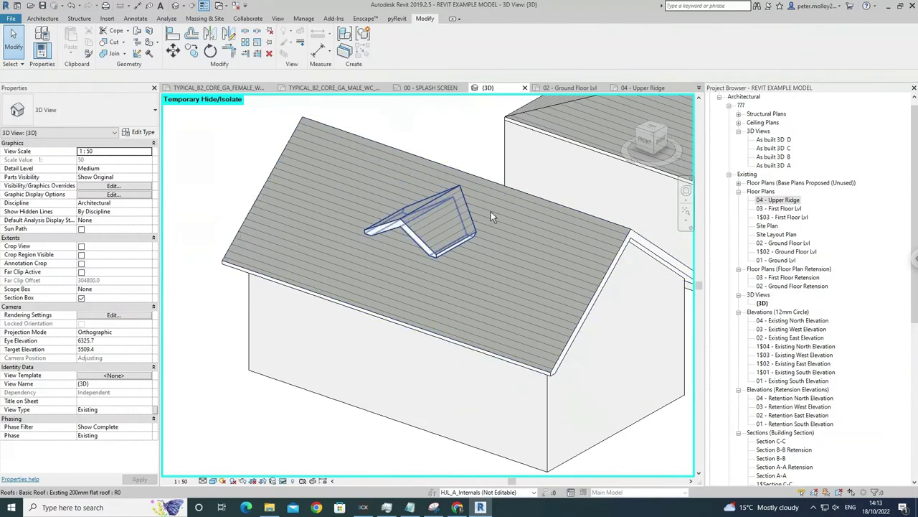
left_click(460, 206)
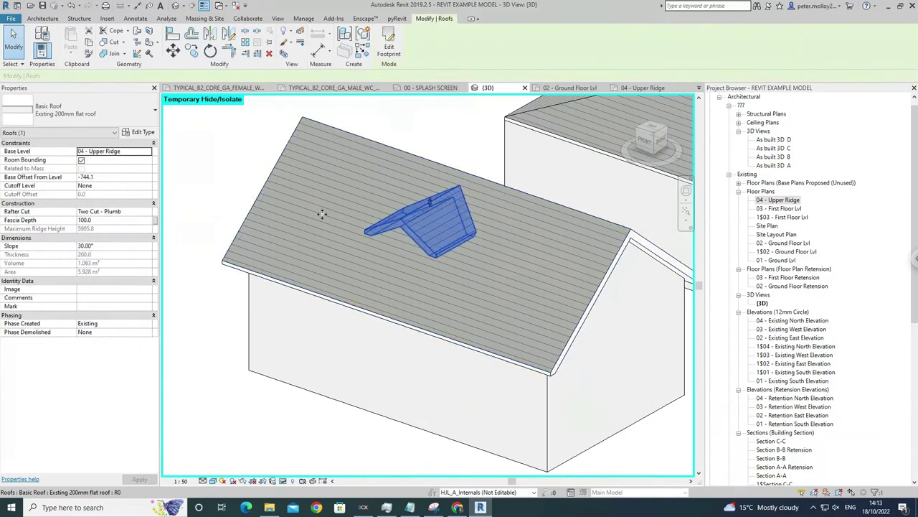
key("Escape")
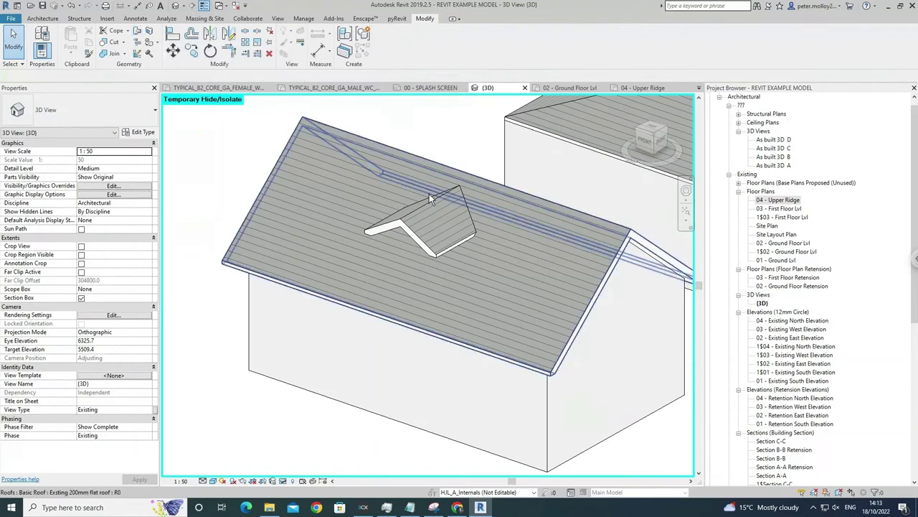
Open the 04 - Upper Ridge floor plan
scroll(414, 255, "down", 2)
double_click(780, 201)
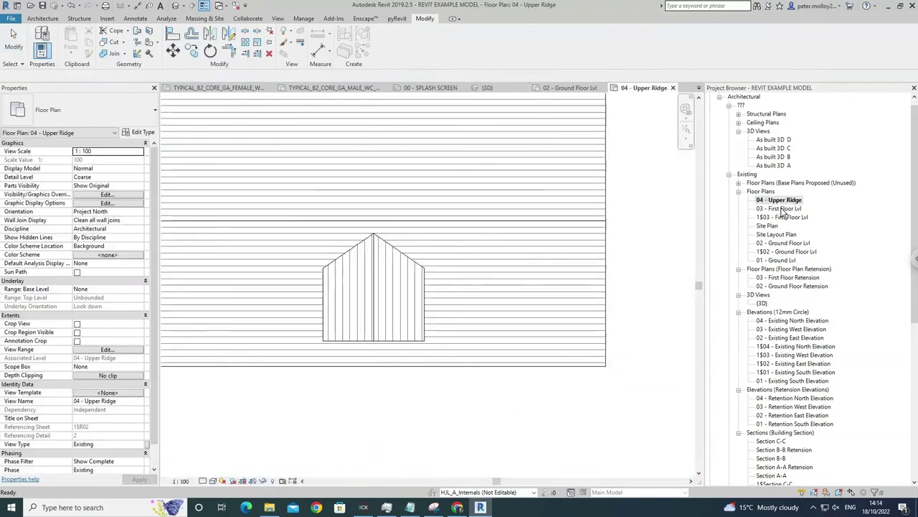
key("Escape")
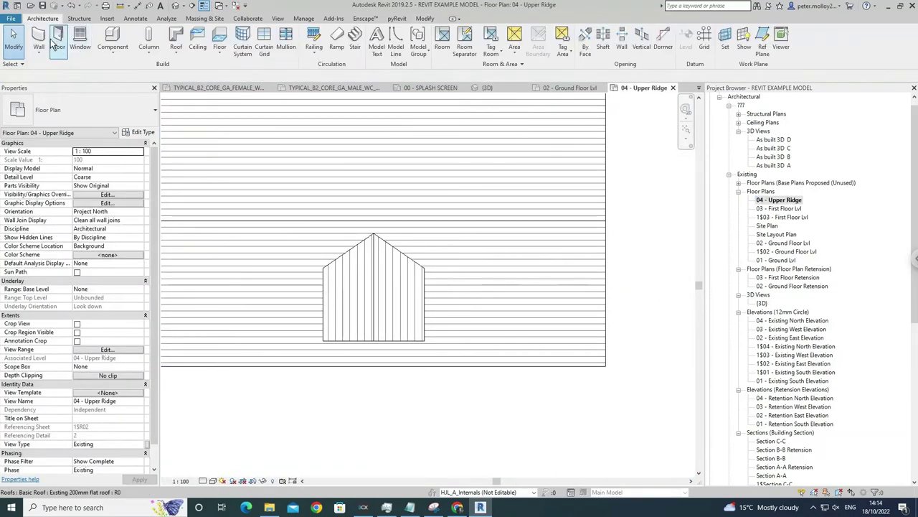
key("w")
key("a")
left_click(391, 31)
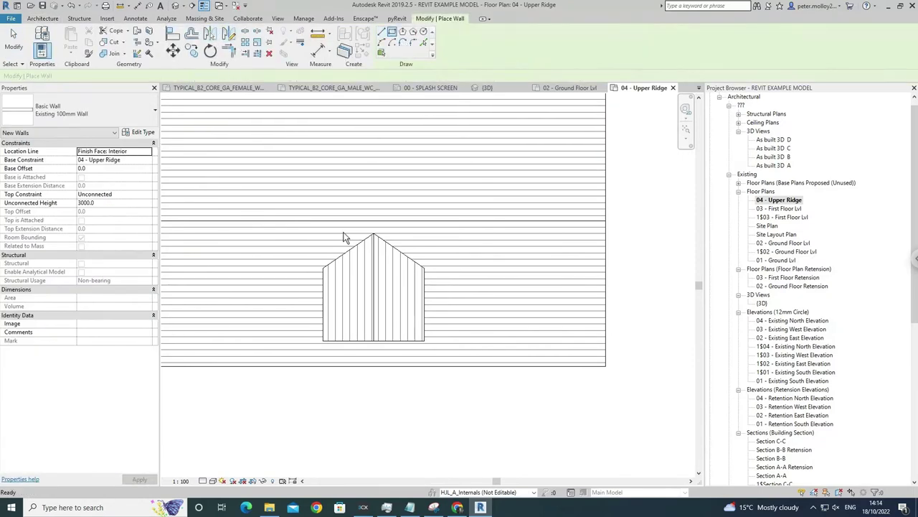
left_click(330, 342)
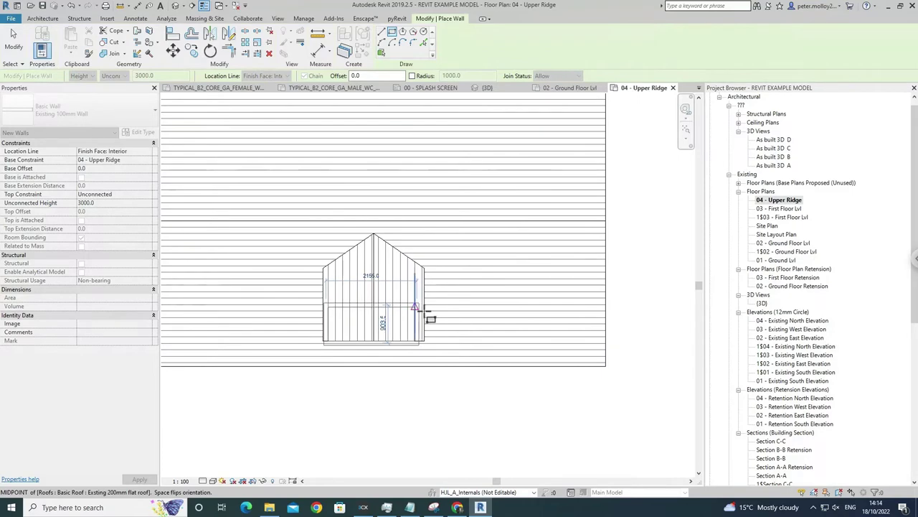
key("Escape")
key("Escape")
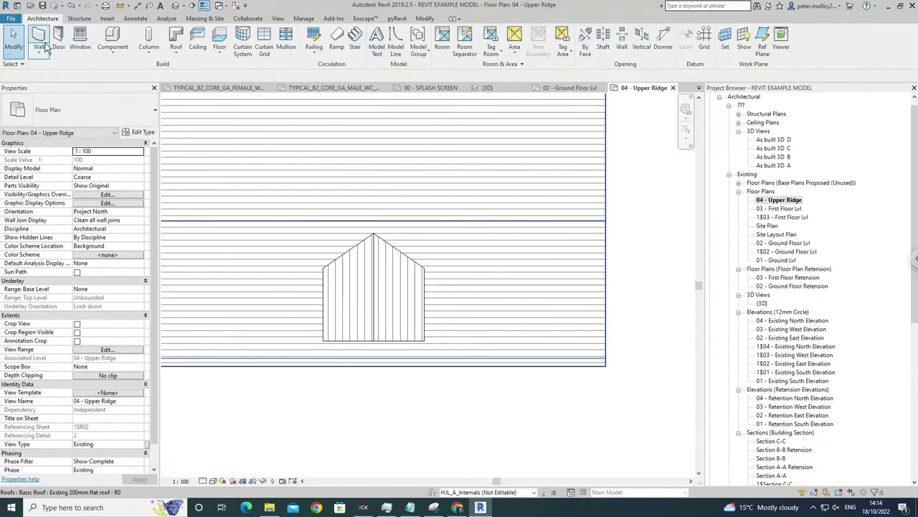
Draw a 1500 mm long Existing 100mm Wall just inside one side of the small roof, starting at its front edge
left_click(42, 43)
left_click(334, 338)
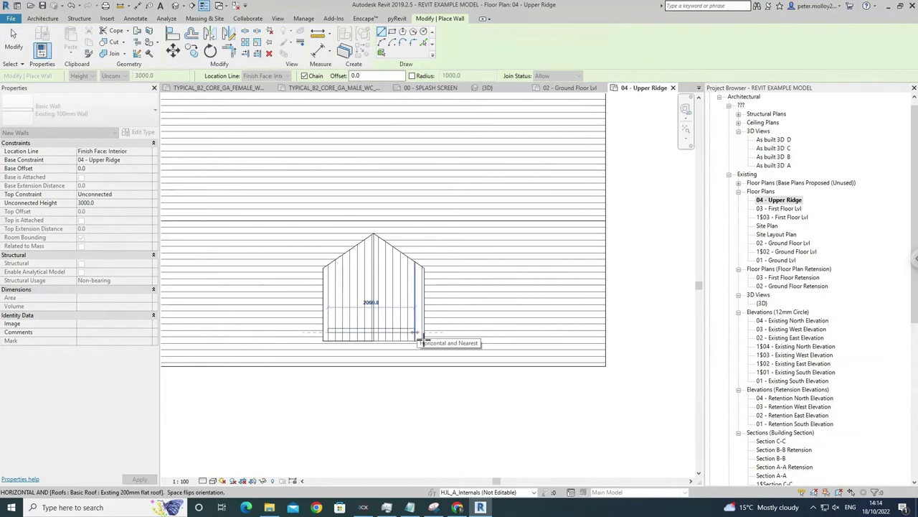
key("Escape")
scroll(343, 337, "up", 1)
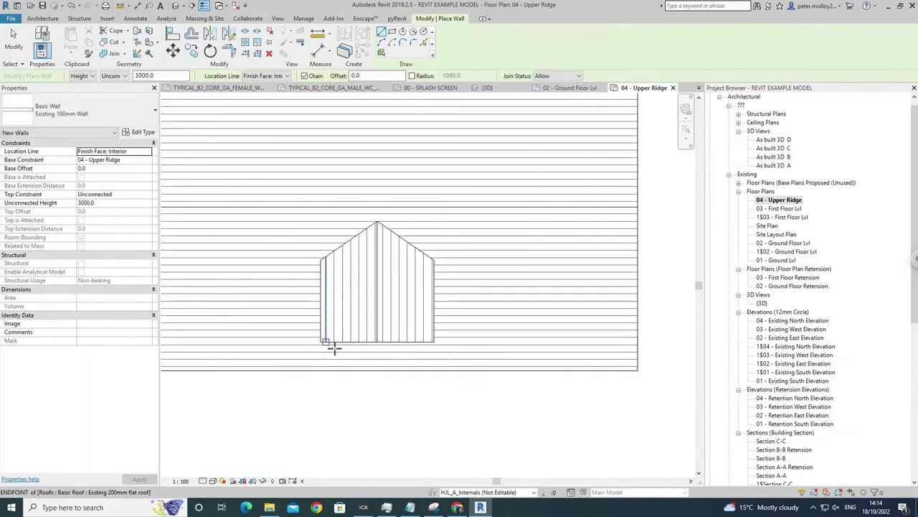
left_click(334, 348)
key("Escape")
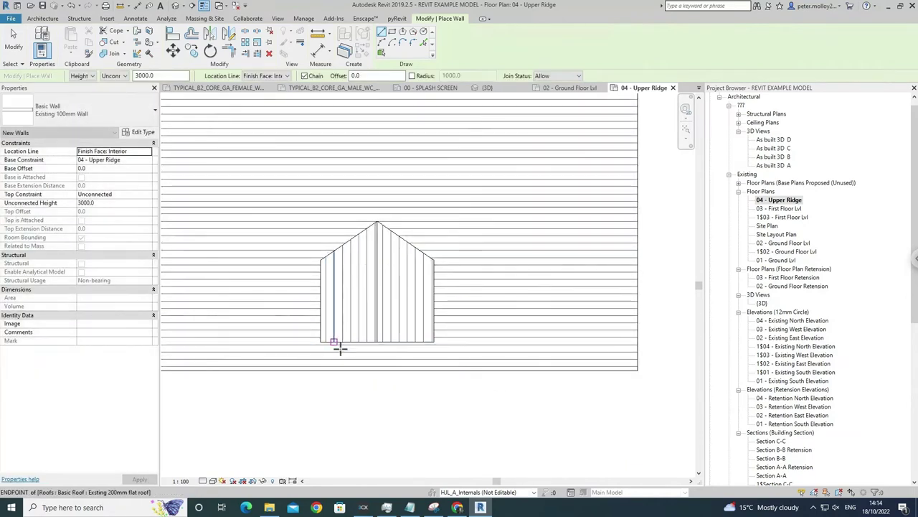
left_click(337, 282)
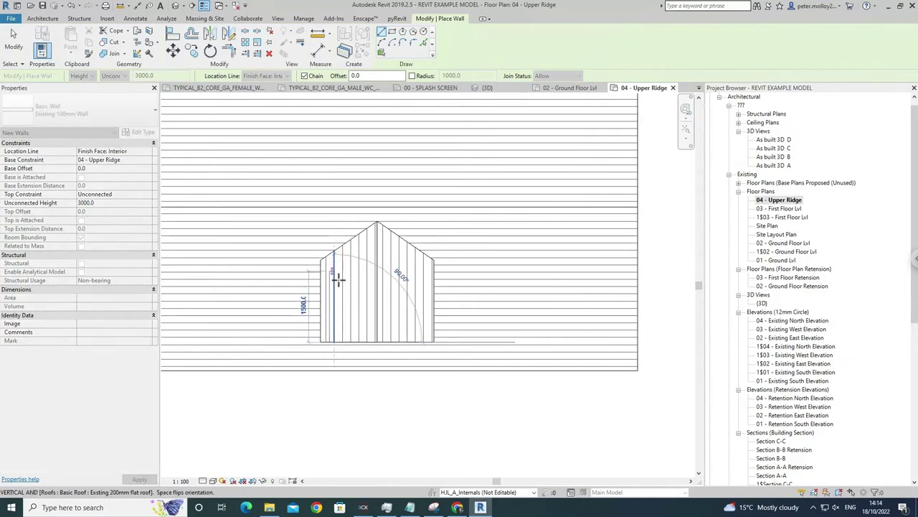
left_click(341, 281)
key("Escape")
key("Escape")
Mirror a copy of the wall about the small roof's ridge line and show the result in the 3D view
left_click(332, 308)
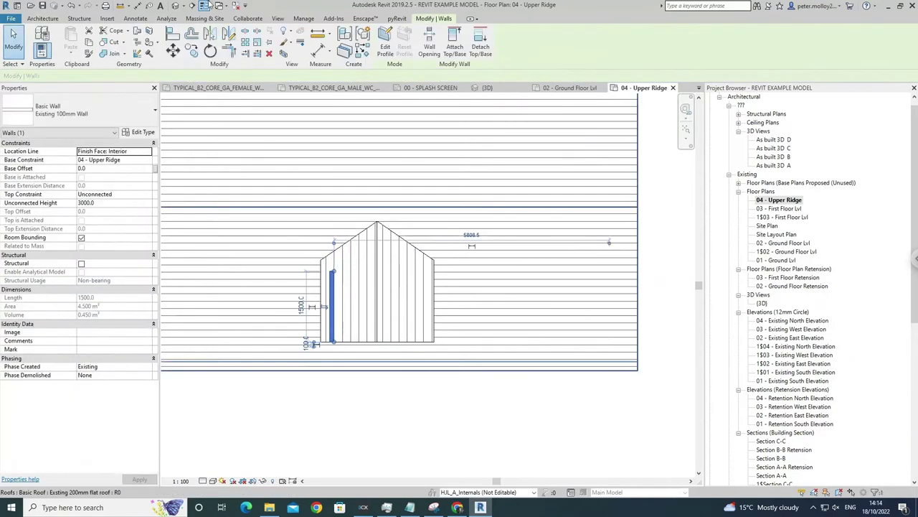
left_click(230, 36)
left_click(381, 359)
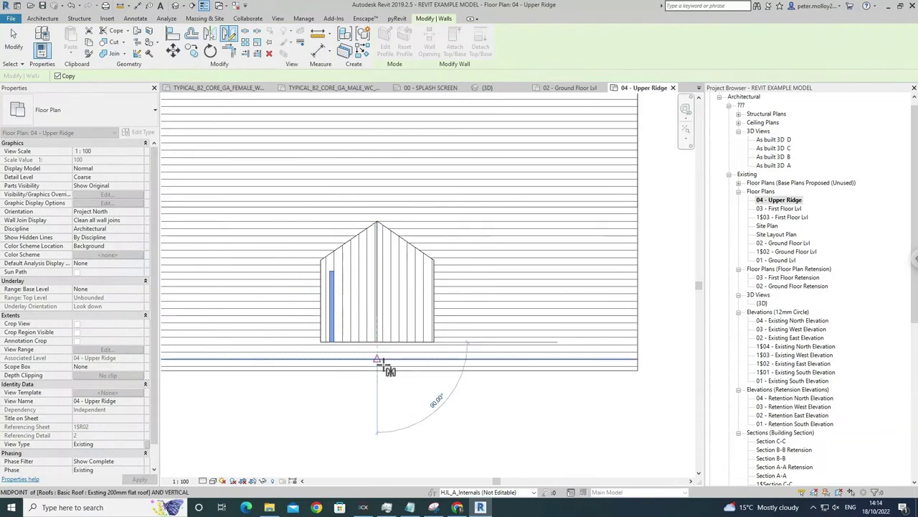
left_click(388, 269)
left_click(176, 7)
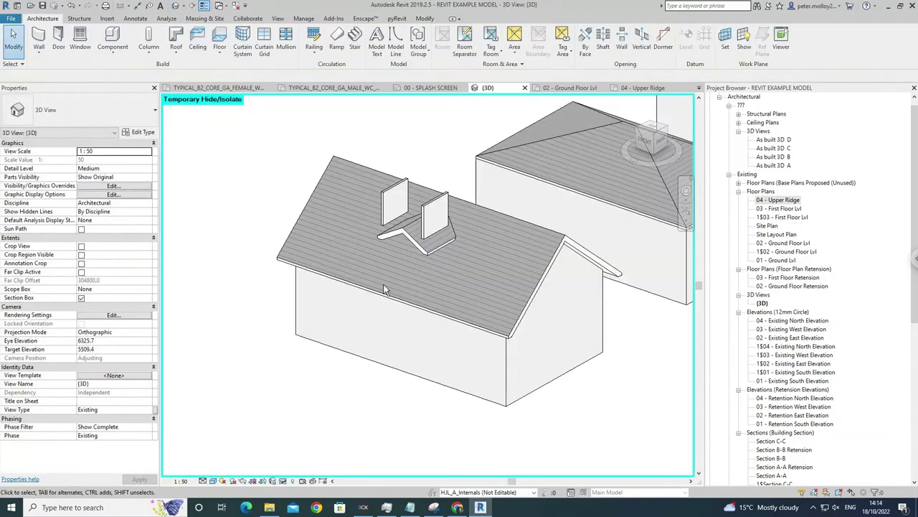
Set the base constraint of both dormer side walls to 03 - Lower Eaves
left_click(389, 207)
key("Escape")
left_click(392, 212)
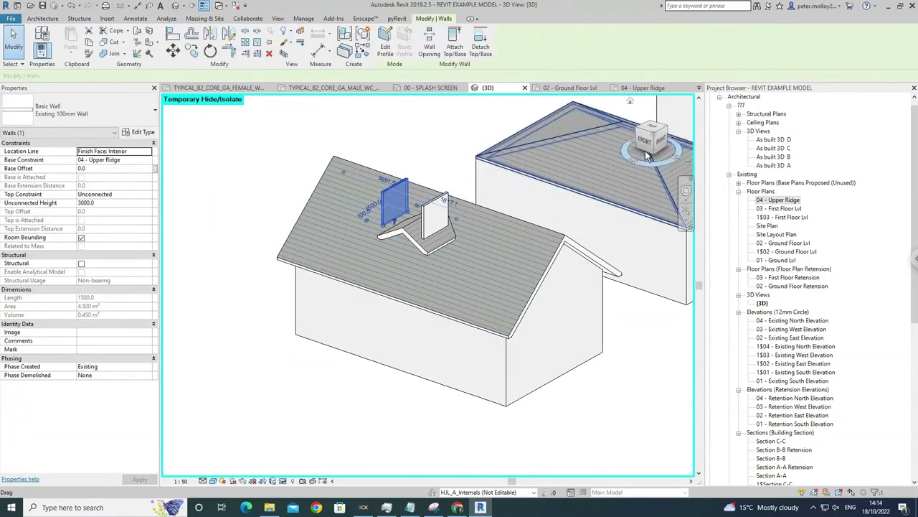
left_click(647, 141)
scroll(415, 171, "down", 3)
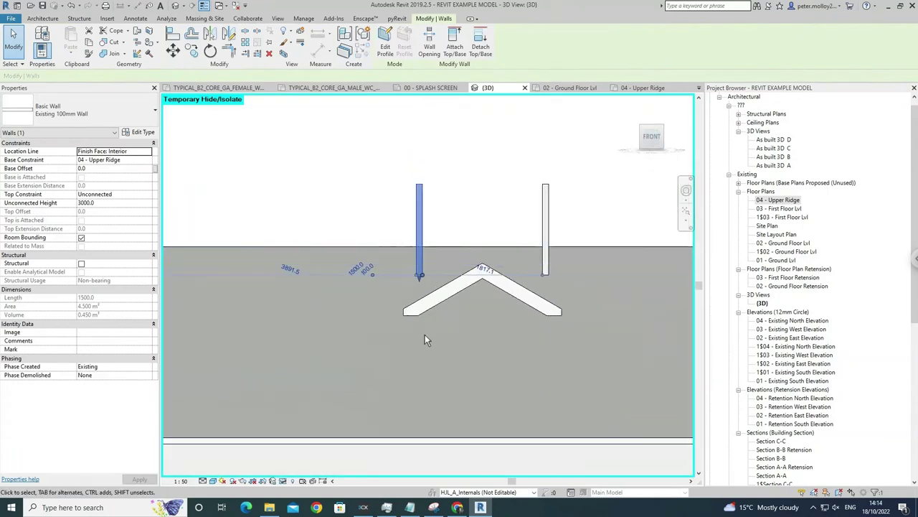
key("Escape")
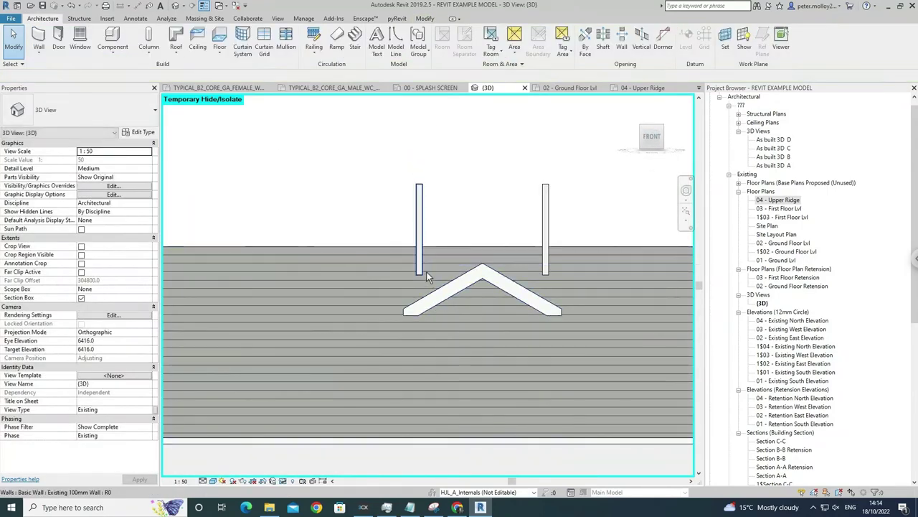
left_click(421, 271)
scroll(426, 288, "up", 2)
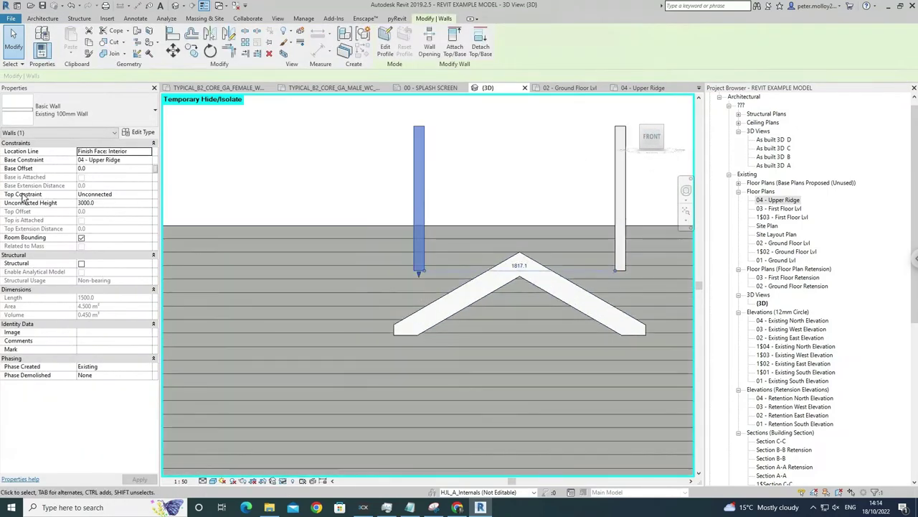
scroll(401, 204, "down", 2)
left_click(542, 191, "ctrl")
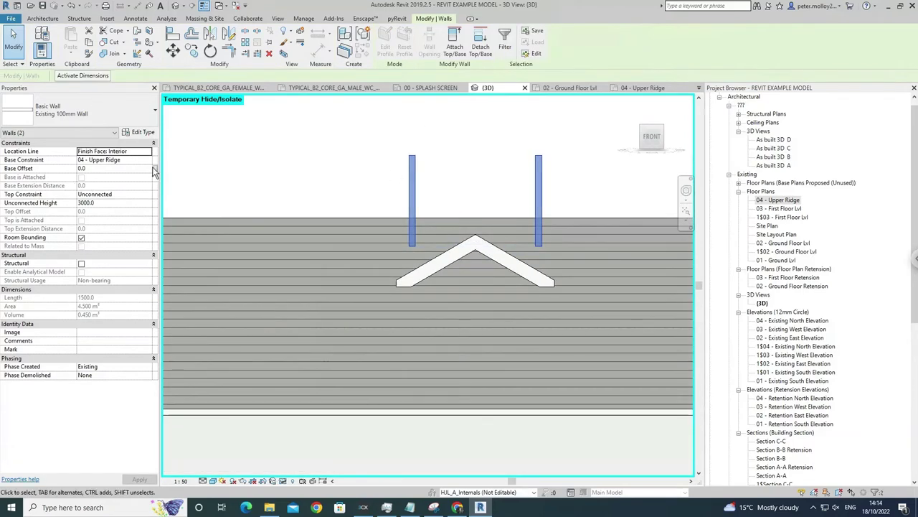
left_click(152, 166)
left_click(115, 184)
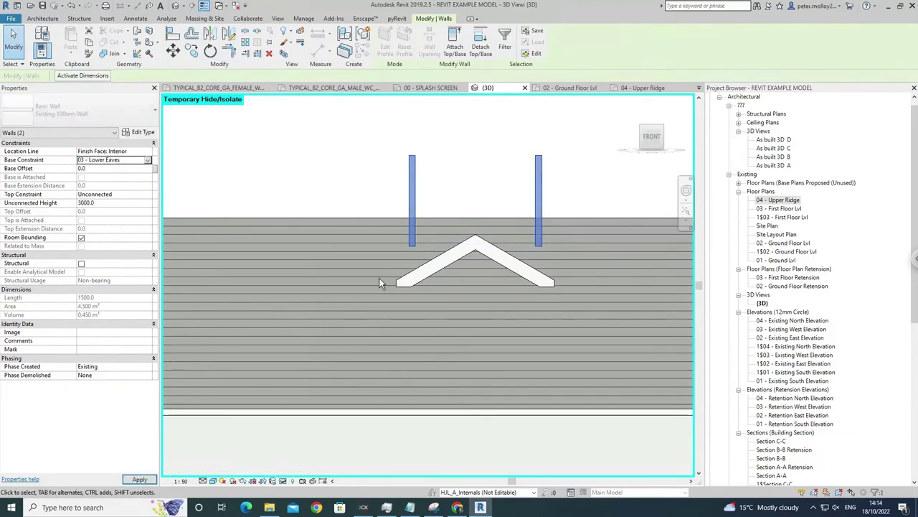
middle_click_drag(423, 301, 333, 316)
key("Escape")
Set the base offset of both dormer side walls to 1000 mm
left_click(319, 312)
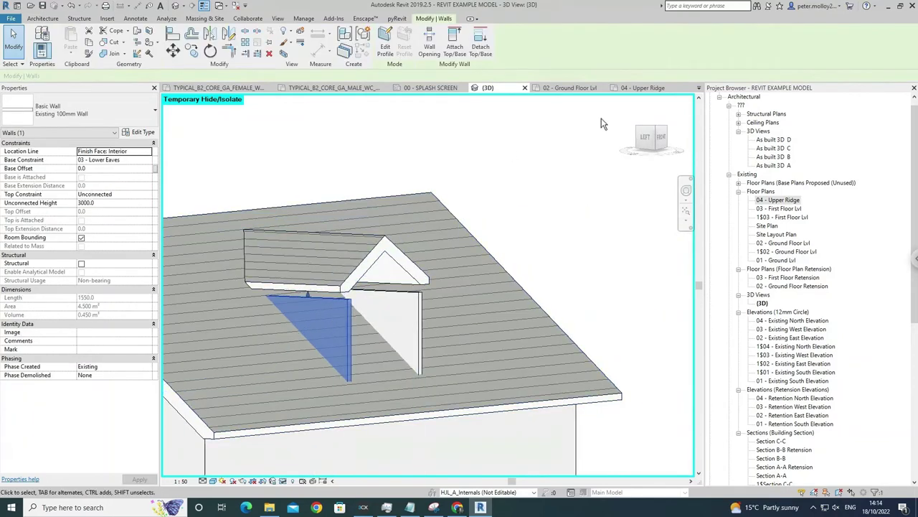
key("Escape")
left_click(355, 335)
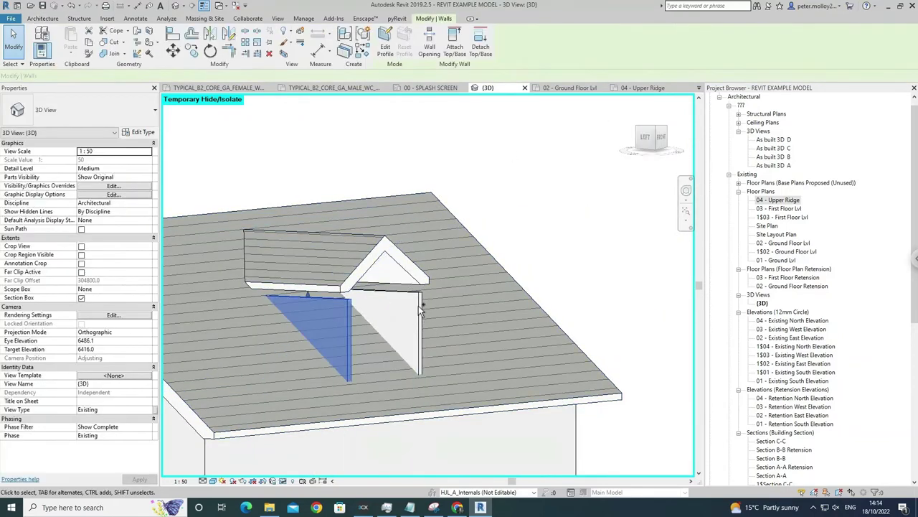
left_click(422, 307, "ctrl")
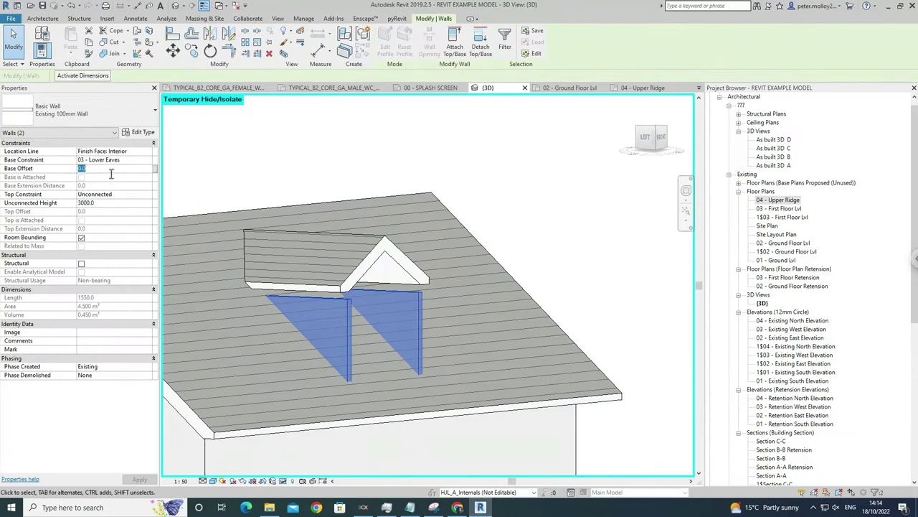
type("1000")
middle_click_drag(415, 264, 412, 195)
key("Escape")
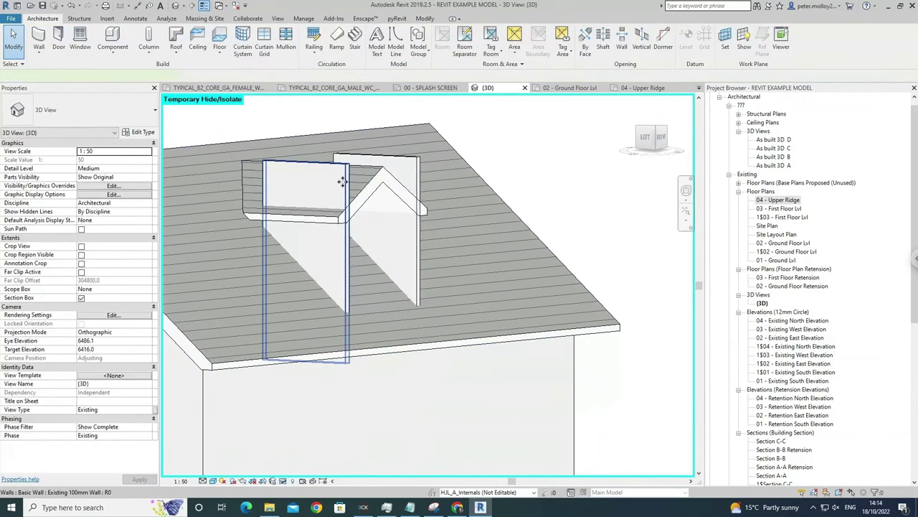
Lower the top of the dormer's left side wall below the small roof, setting its unconnected height to 1900 mm
left_click(343, 180)
left_click_drag(307, 160, 310, 233)
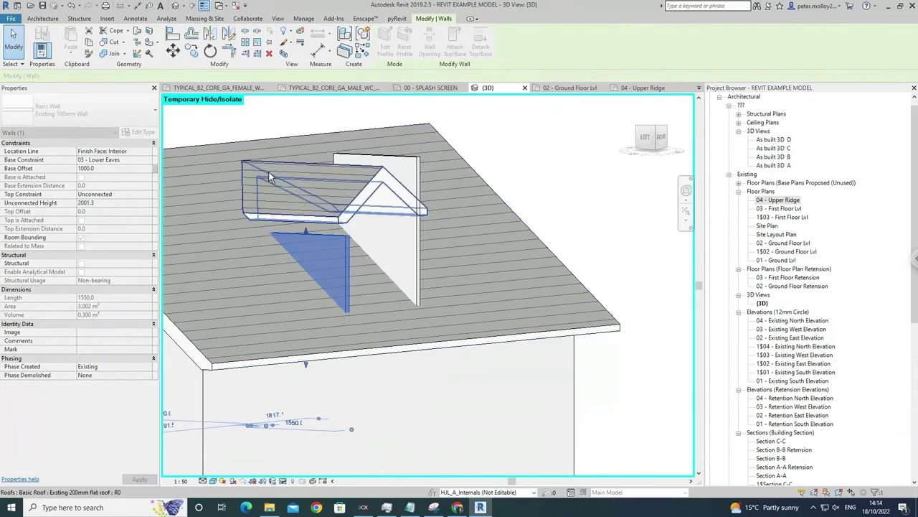
left_click(107, 204)
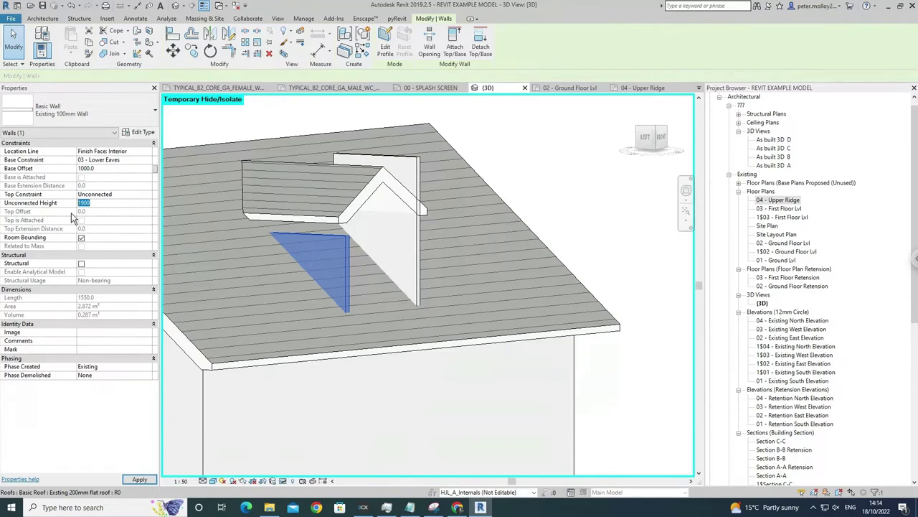
left_click(416, 371)
Set the unconnected height of the dormer's right side wall to 1900 mm
left_click(422, 270)
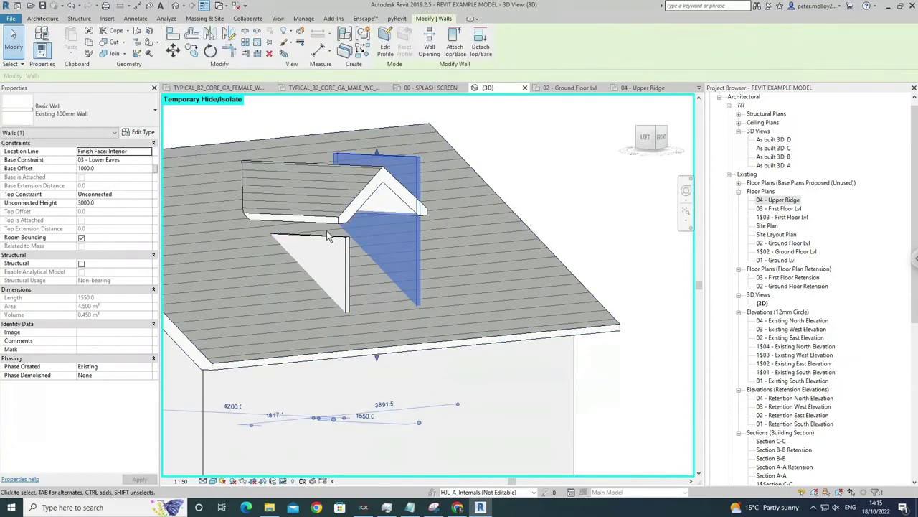
key("Escape")
left_click(348, 257)
key("Escape")
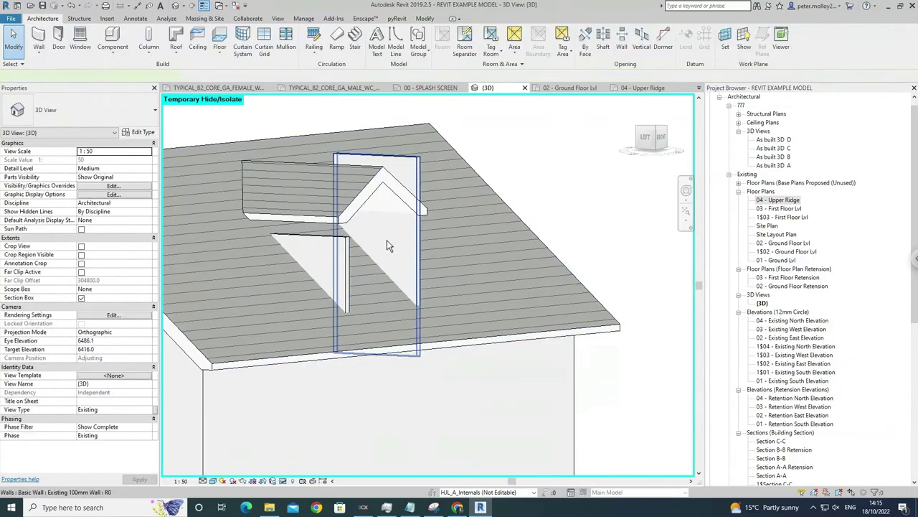
left_click(387, 246)
left_click(111, 205)
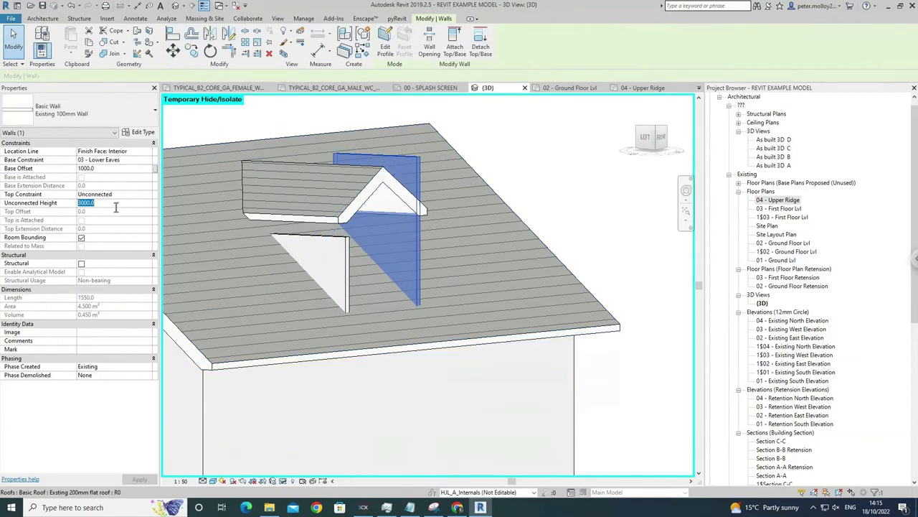
type("1900")
key("Escape")
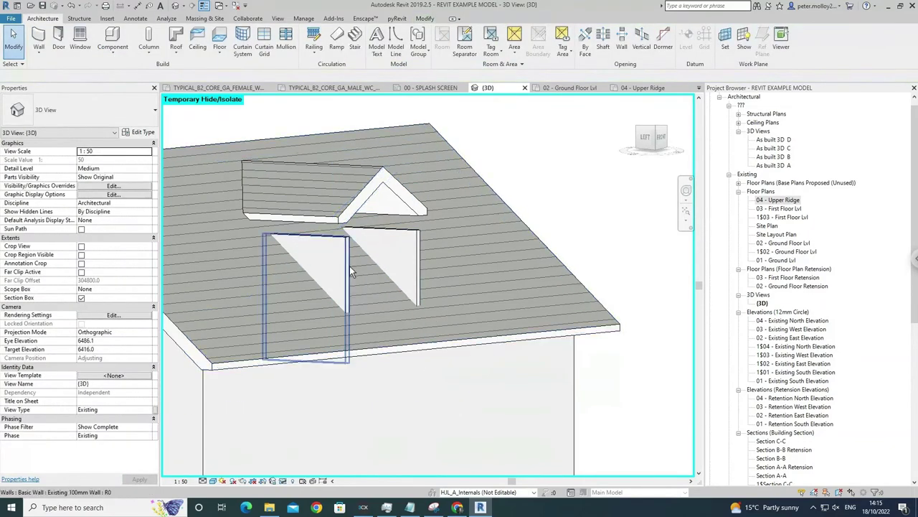
Examine the side wall's fit between the main roof slope and the small roof in the Left view
left_click(348, 269)
left_click(644, 138)
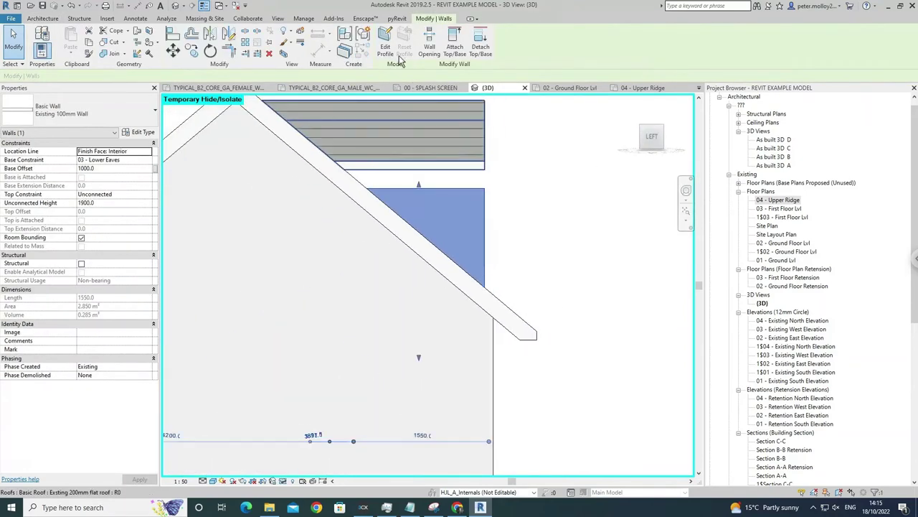
scroll(474, 258, "down", 4)
left_click(499, 244)
left_click(479, 247)
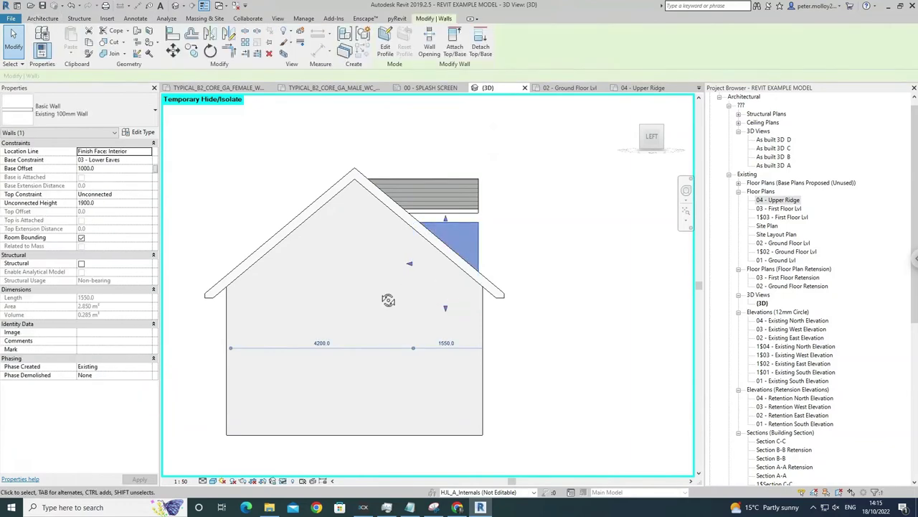
middle_click_drag(388, 302, 315, 330, "shift")
key("Escape")
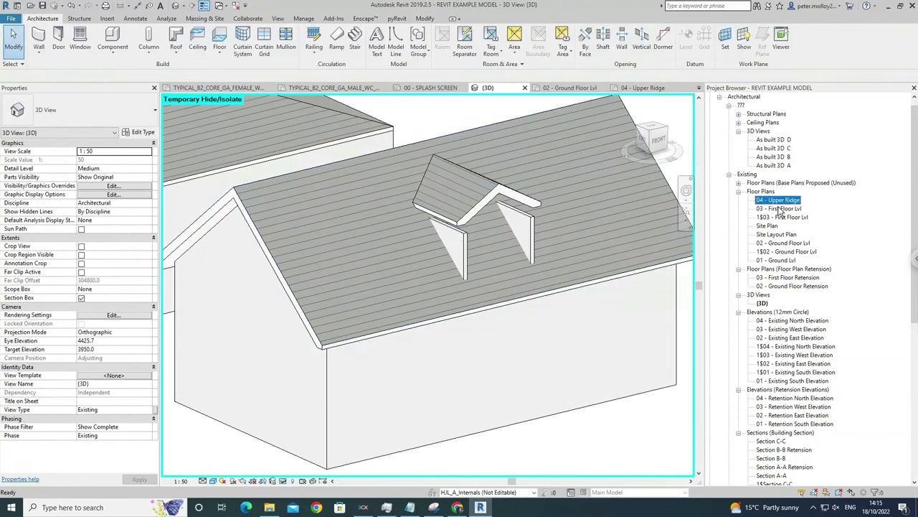
In the 04 - Upper Ridge plan, draw an Existing 100mm Wall about 1817 mm long across the dormer's front, between the side walls
double_click(778, 201)
left_click(40, 39)
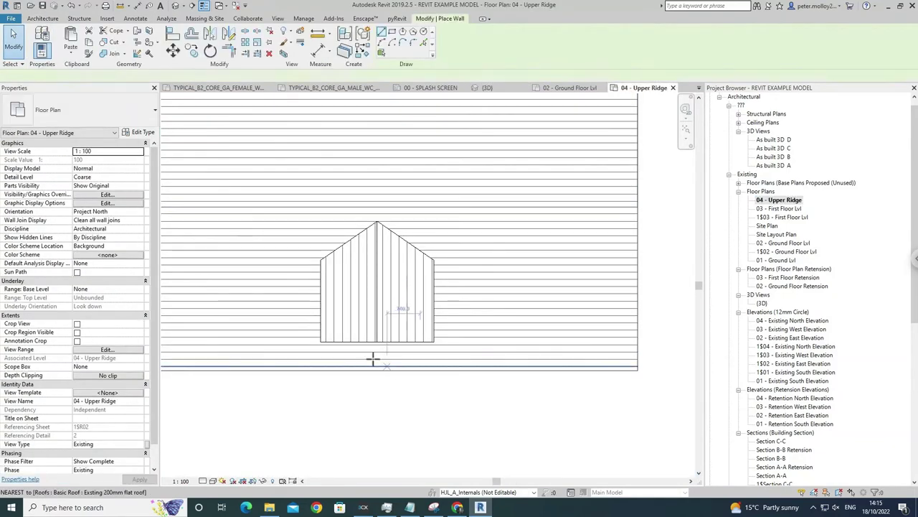
left_click(334, 341)
left_click(429, 348)
key("Escape")
key("Escape")
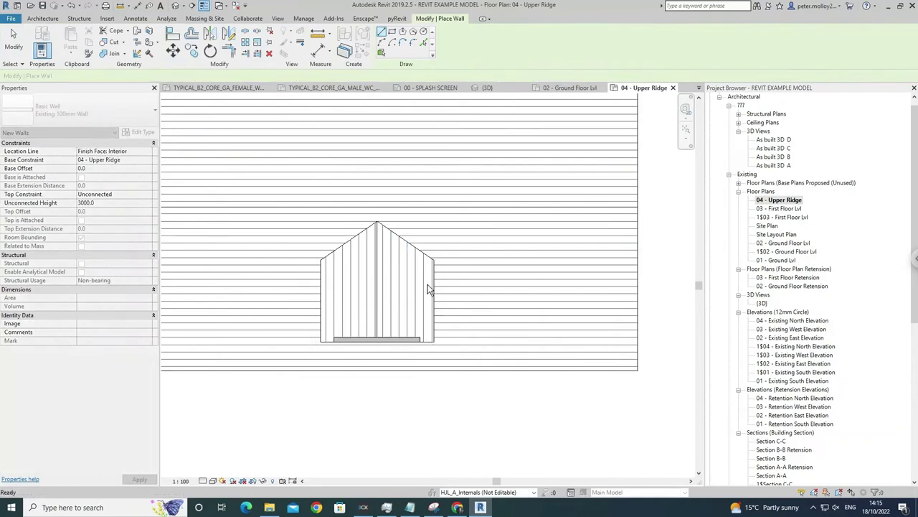
scroll(416, 260, "down", 2)
middle_click_drag(322, 188, 229, 43)
In the 3D view, stretch the dormer front wall's base down to the visible bottom of the side walls
left_click(176, 6)
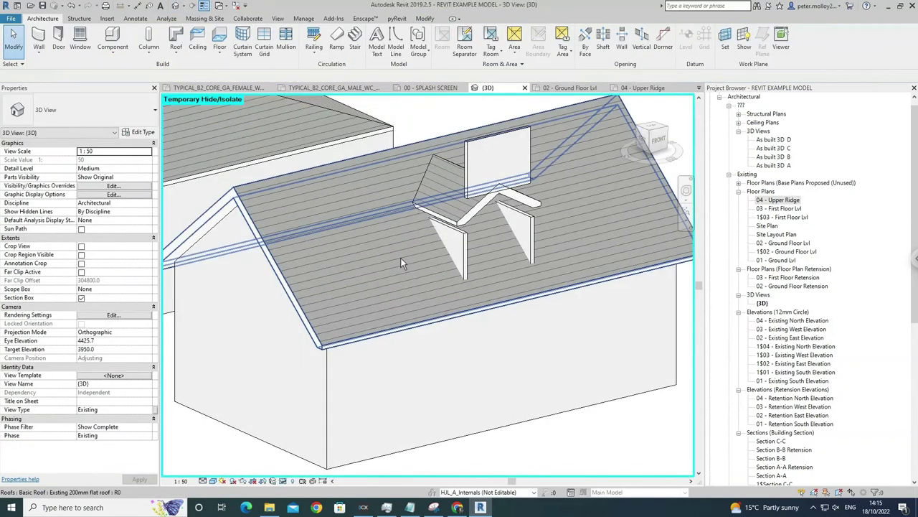
left_click(466, 133)
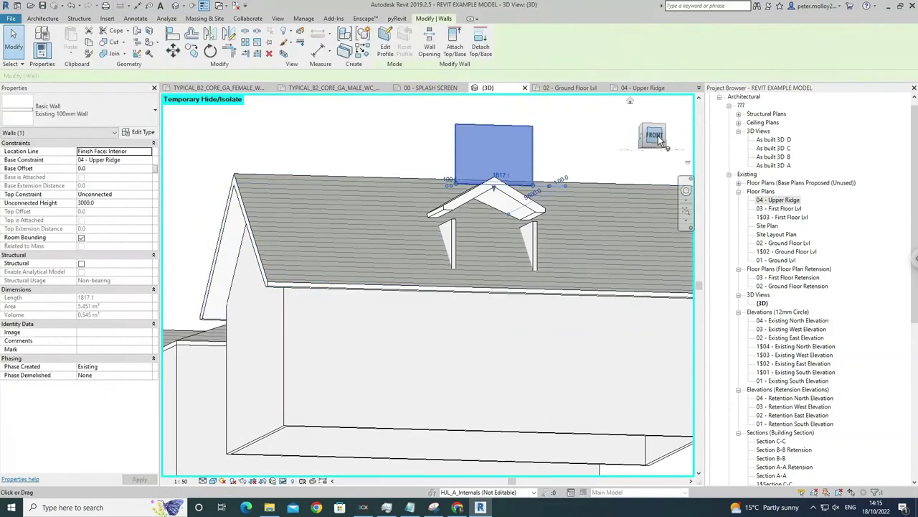
left_click(653, 135)
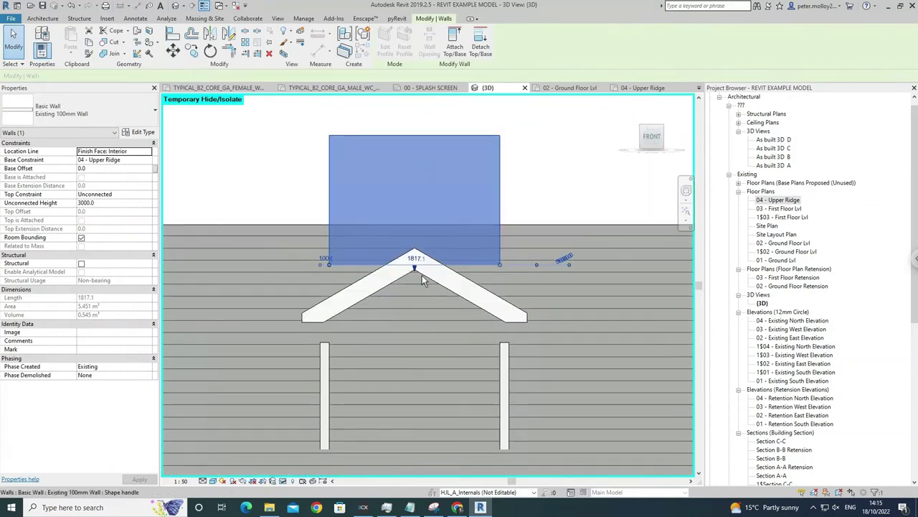
left_click_drag(420, 273, 422, 465)
middle_click_drag(427, 425, 378, 326)
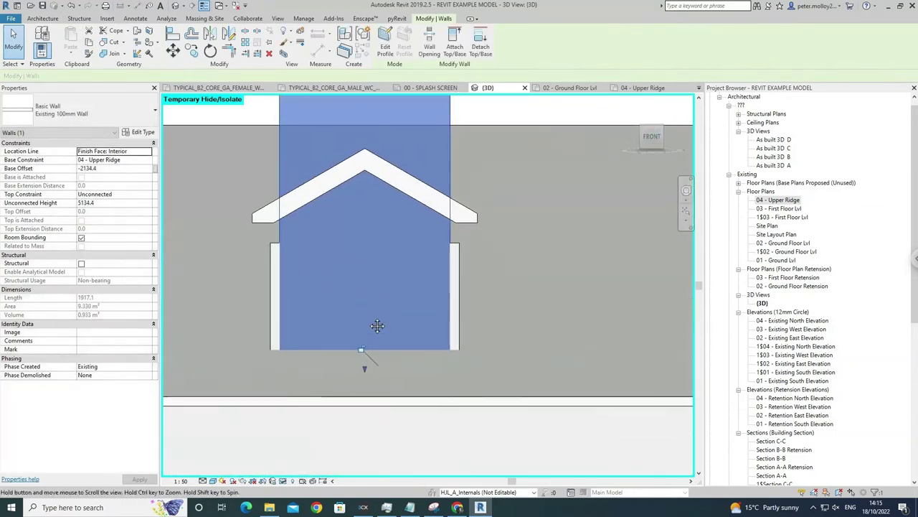
Attach the top of the dormer front wall to the small pitched roof
scroll(380, 302, "down", 3)
left_click(458, 56)
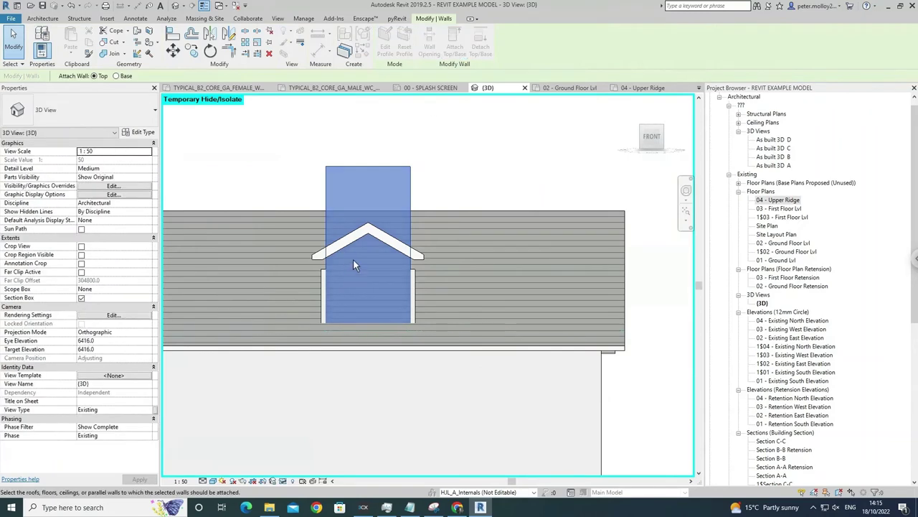
left_click(356, 250)
key("Escape")
middle_click_drag(409, 287, 345, 301, "shift")
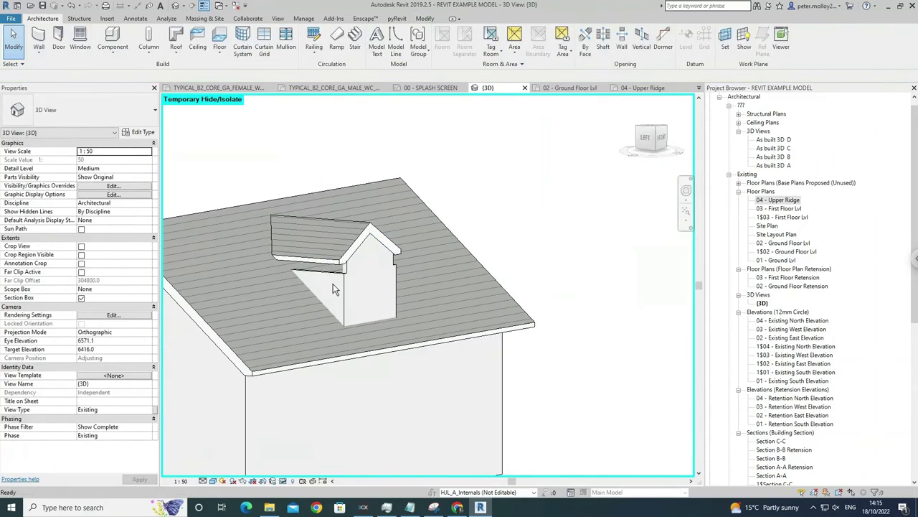
Attach the top of the dormer's left side wall to the small pitched roof
left_click(334, 280)
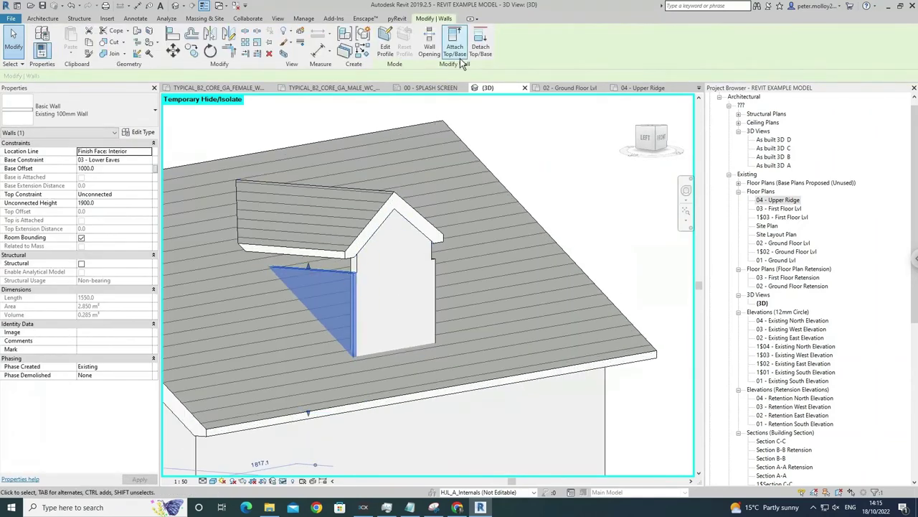
left_click(305, 240)
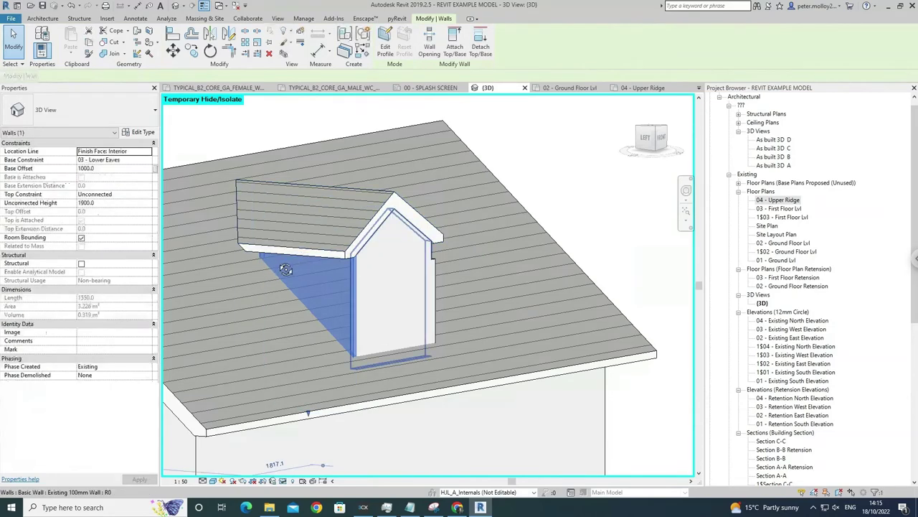
mouse_move(387, 280)
middle_mouse_down("shift")
mouse_move(422, 283)
mouse_move(394, 291)
middle_mouse_up("shift")
key("Escape")
Attach the top of the dormer's right side wall to the small pitched roof
left_click(393, 291)
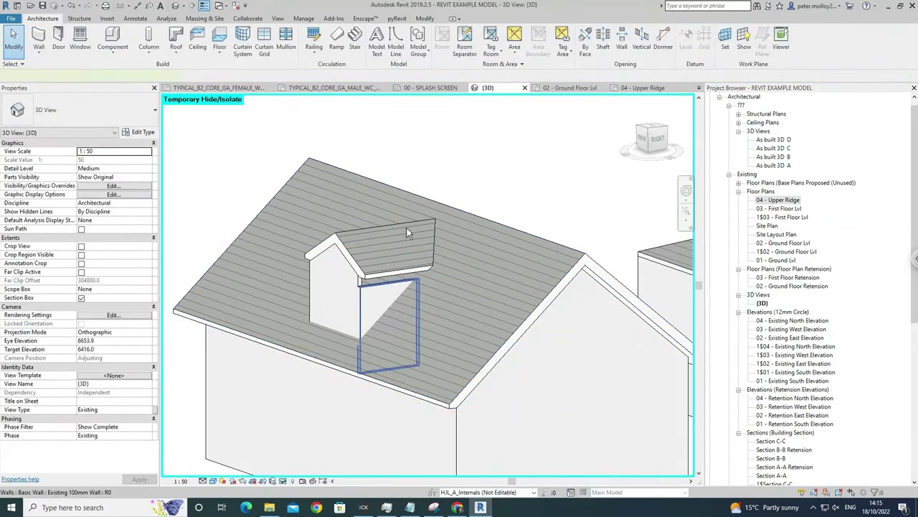
left_click(456, 46)
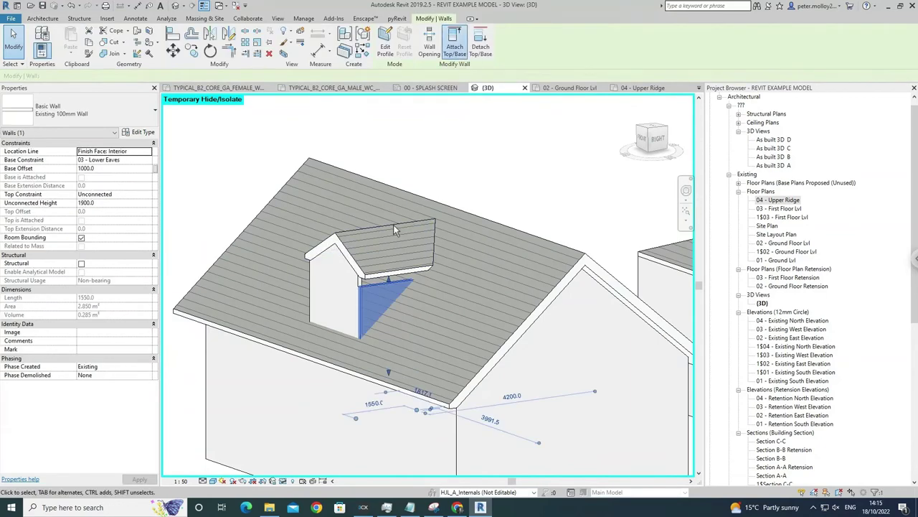
left_click(380, 280)
key("Escape")
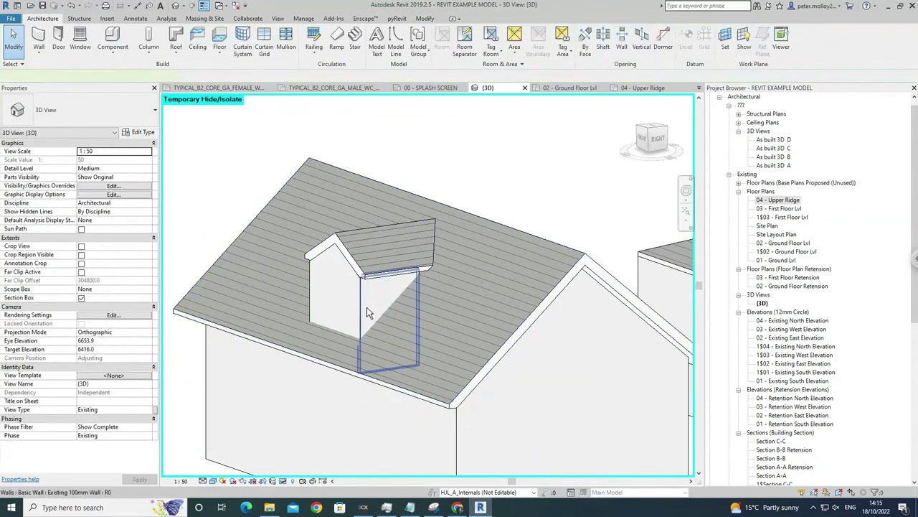
left_click(368, 308)
key("Escape")
Place a Windows_Tpl_Plain 910x910mm window in the middle of the dormer's front wall and view the finished dormer
middle_click_drag(334, 285, 367, 283, "shift")
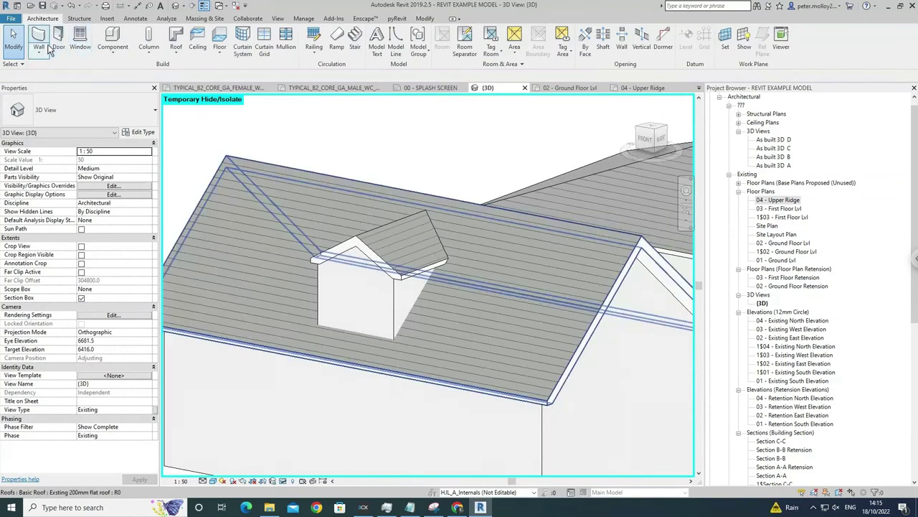
left_click(80, 40)
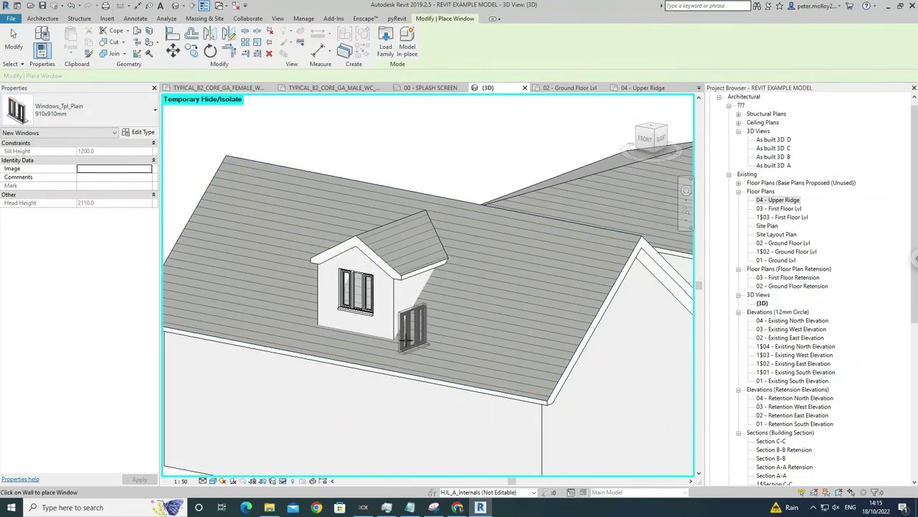
key("Escape")
middle_click_drag(429, 360, 360, 295, "shift")
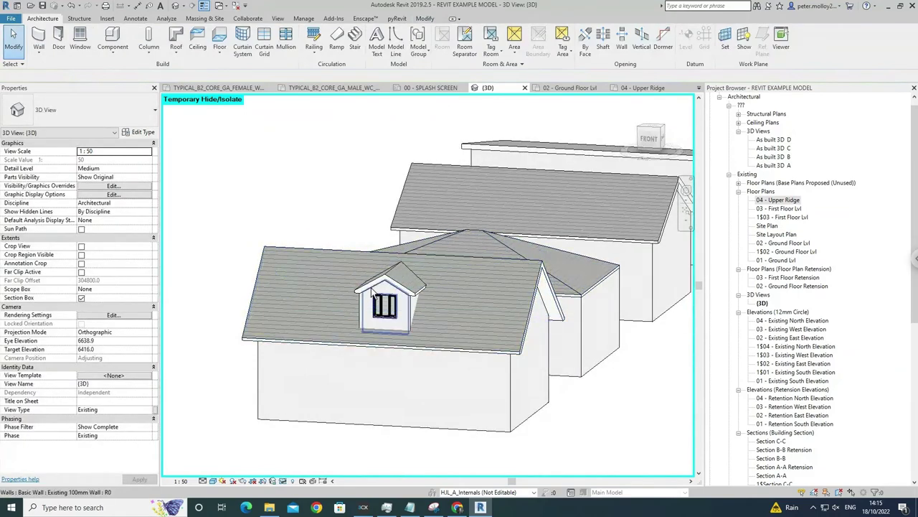
Start a dormer opening in the main pitched roof and pick the small dormer roof as its first boundary
scroll(381, 315, "up", 3)
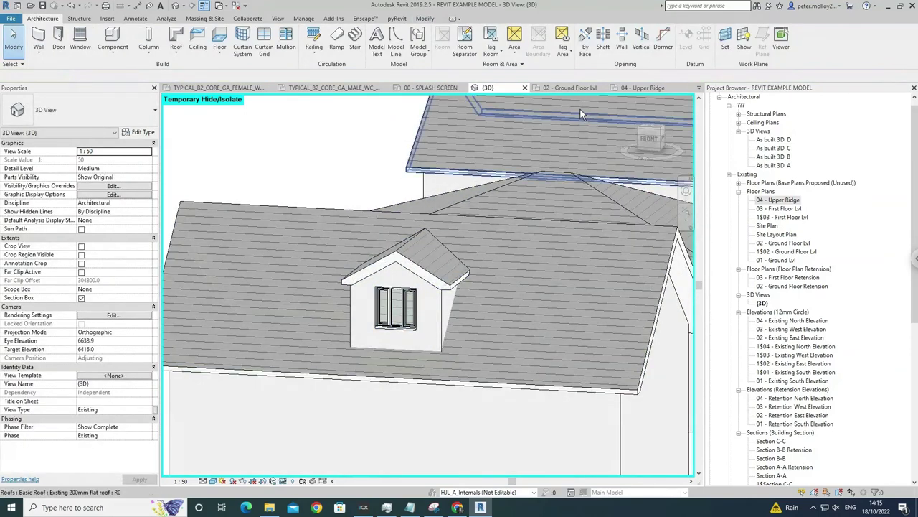
left_click(658, 51)
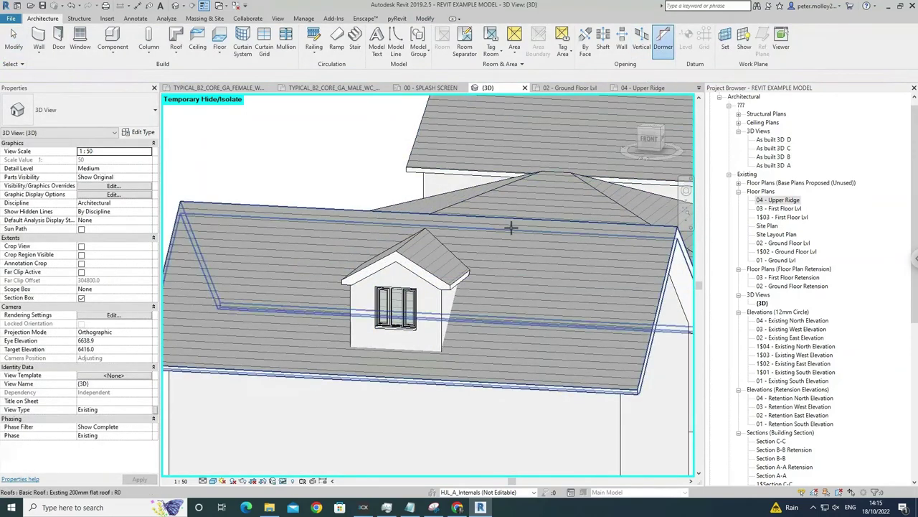
left_click(495, 233)
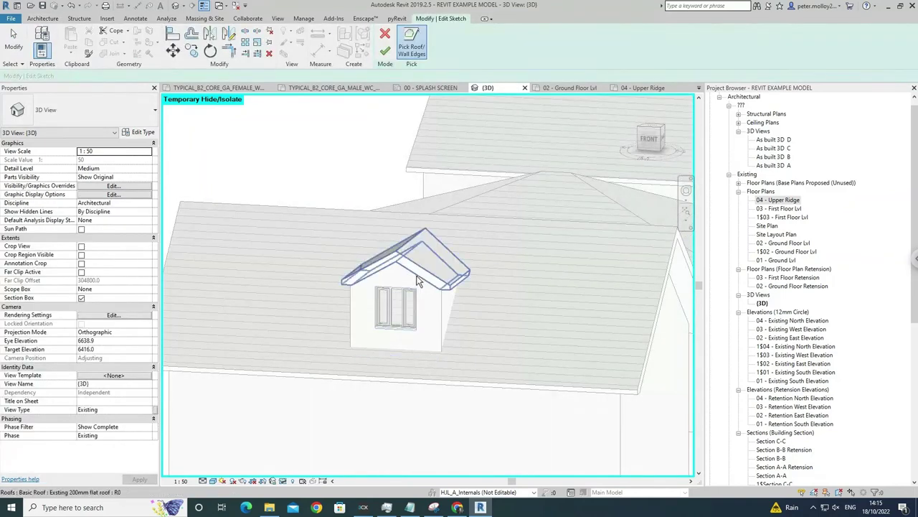
middle_click_drag(419, 278, 419, 260, "shift")
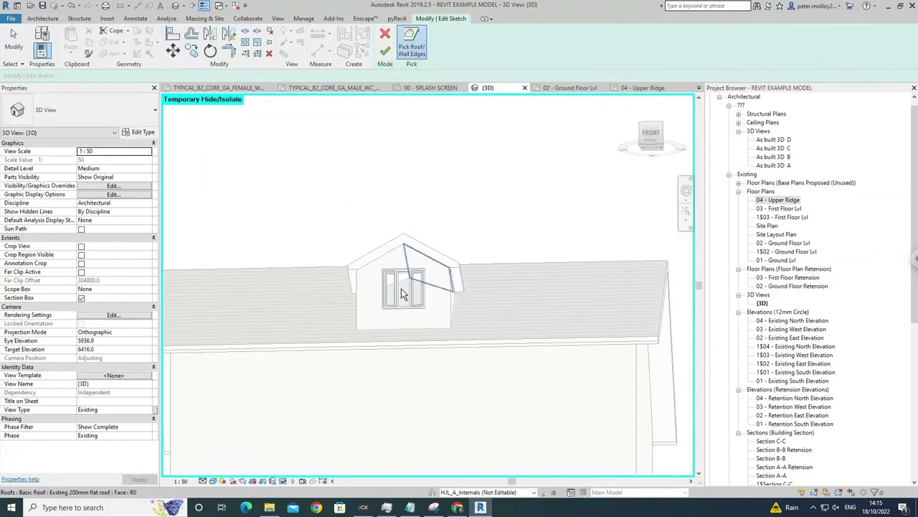
middle_click_drag(432, 297, 429, 297, "shift")
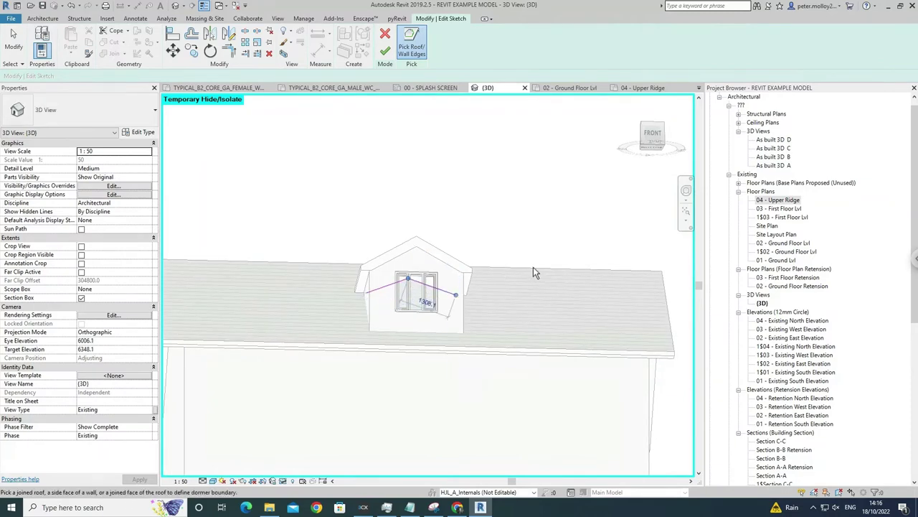
Add the faces of the dormer's left, front and right walls to the opening boundary
middle_click_drag(533, 267, 394, 321, "shift")
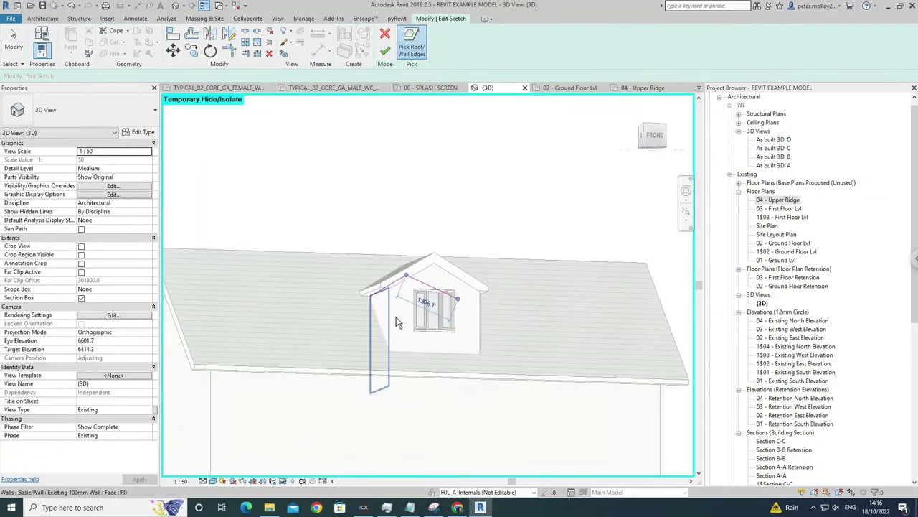
left_click(393, 319)
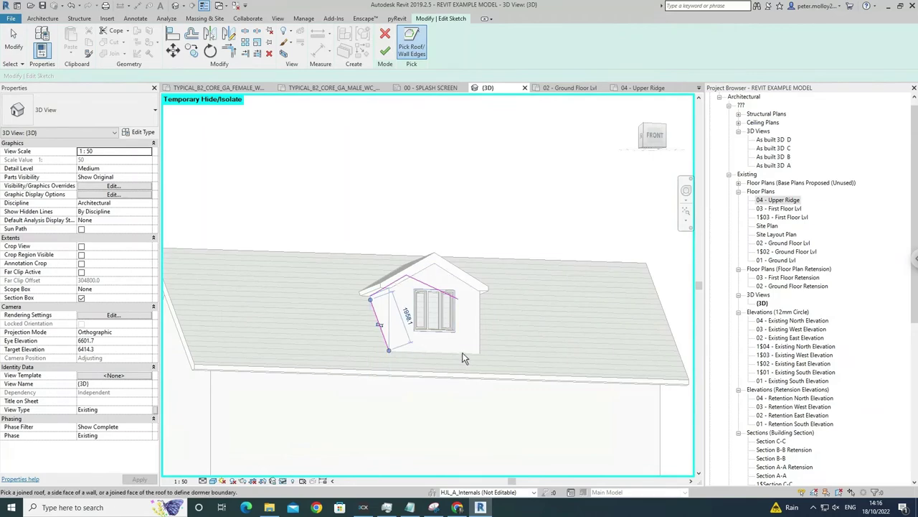
left_click(463, 307)
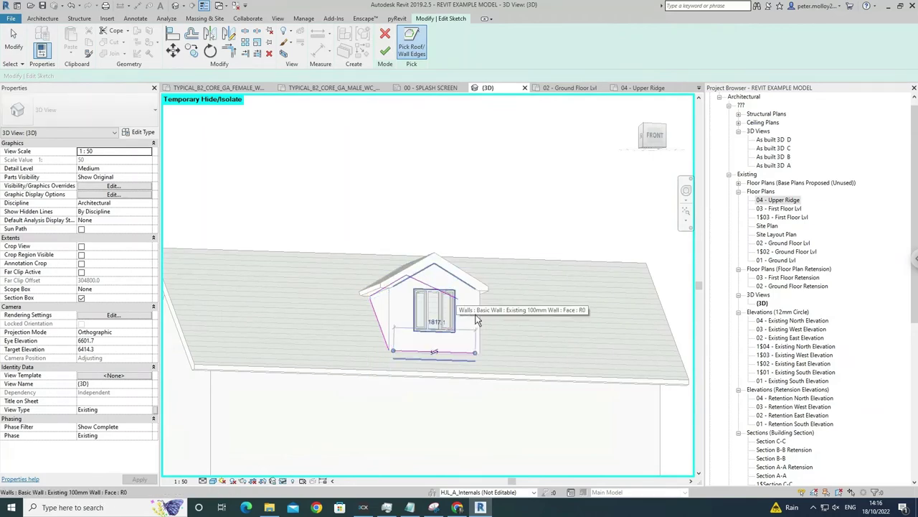
mouse_move(502, 358)
middle_mouse_down("shift")
mouse_move(447, 390)
mouse_move(479, 317)
middle_mouse_up("shift")
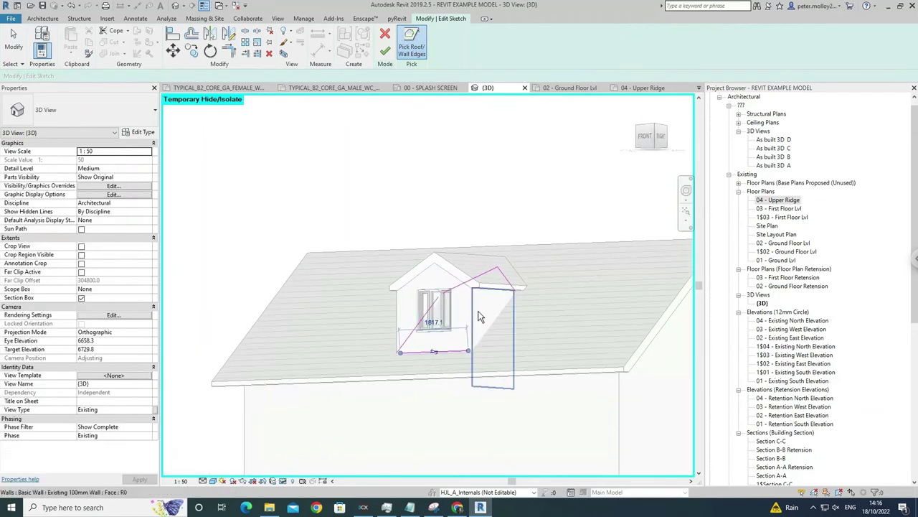
left_click(481, 317)
mouse_move(357, 341)
middle_mouse_down("shift")
mouse_move(455, 378)
mouse_move(257, 109)
middle_mouse_up("shift")
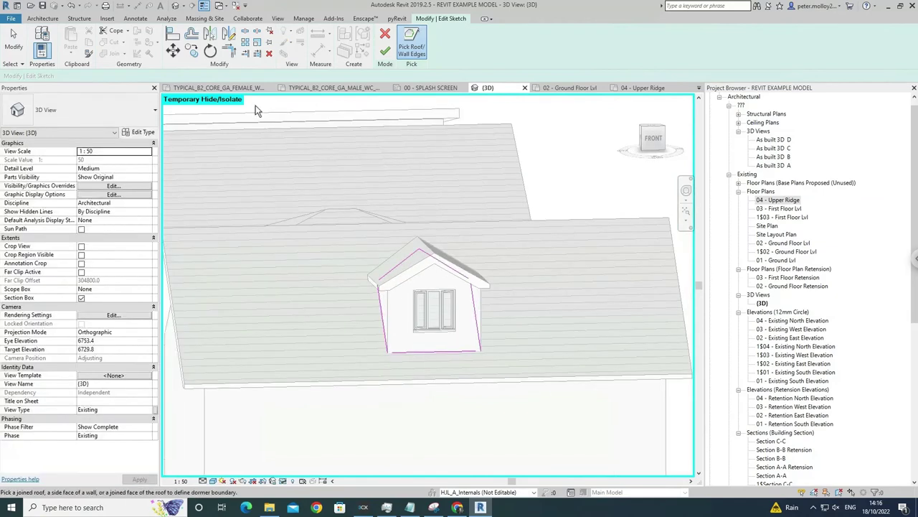
Trim the dormer boundary lines to corners so they form a closed loop, and finish the opening sketch
left_click(228, 51)
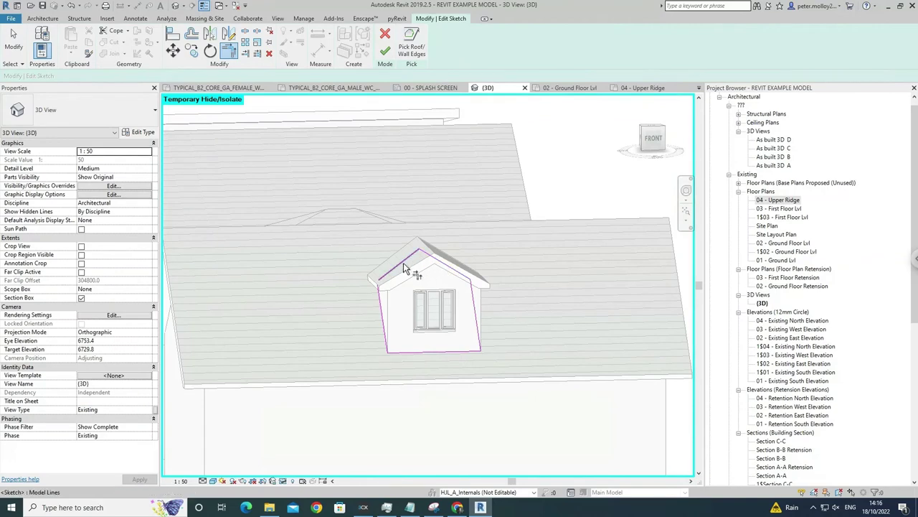
key("Escape")
scroll(441, 303, "down", 4)
middle_click_drag(549, 365, 427, 337, "shift")
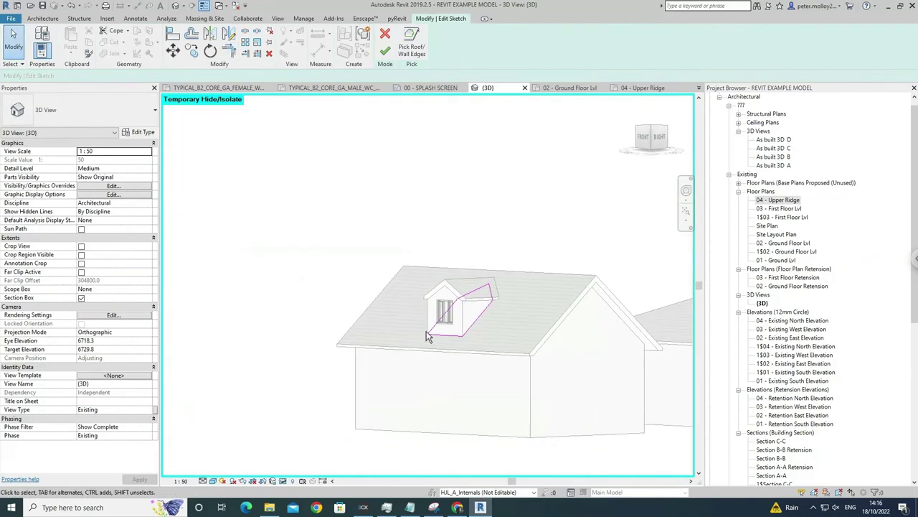
scroll(449, 333, "up", 5)
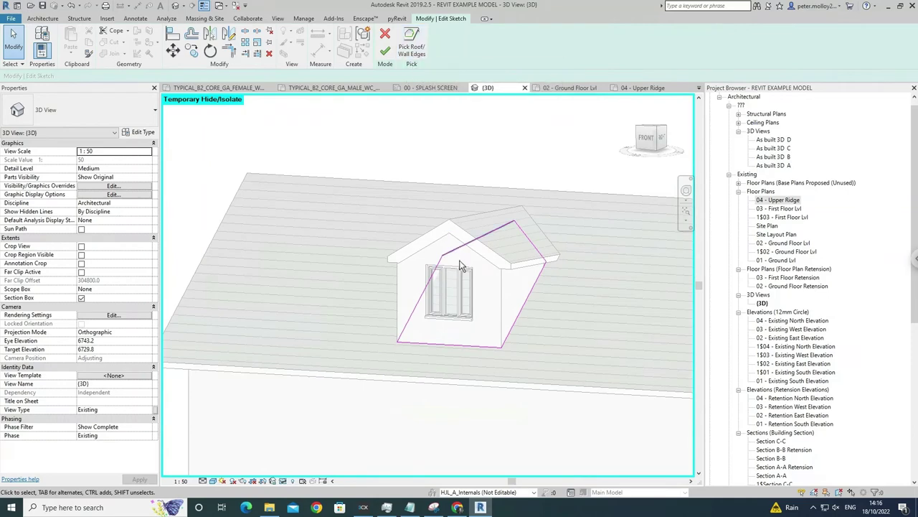
middle_click_drag(459, 263, 492, 188, "shift")
scroll(462, 292, "up", 3)
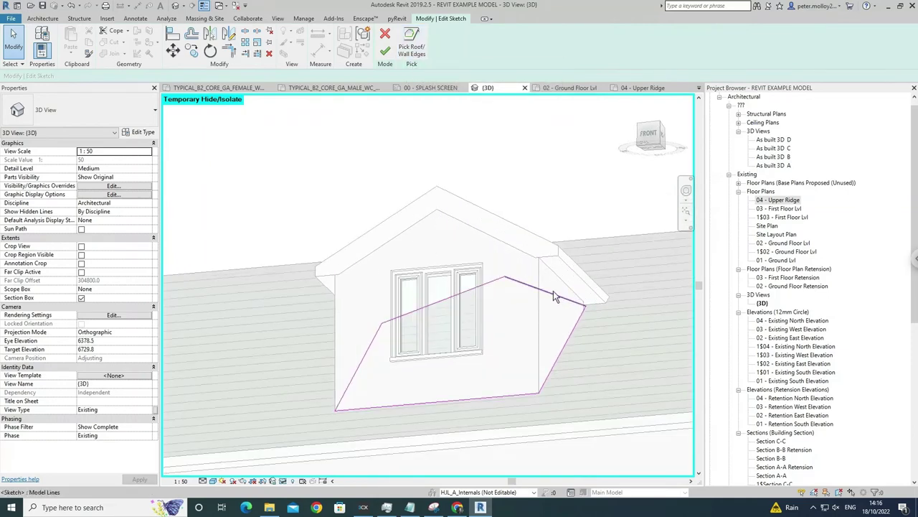
scroll(546, 290, "down", 4)
middle_click_drag(546, 290, 573, 346, "shift")
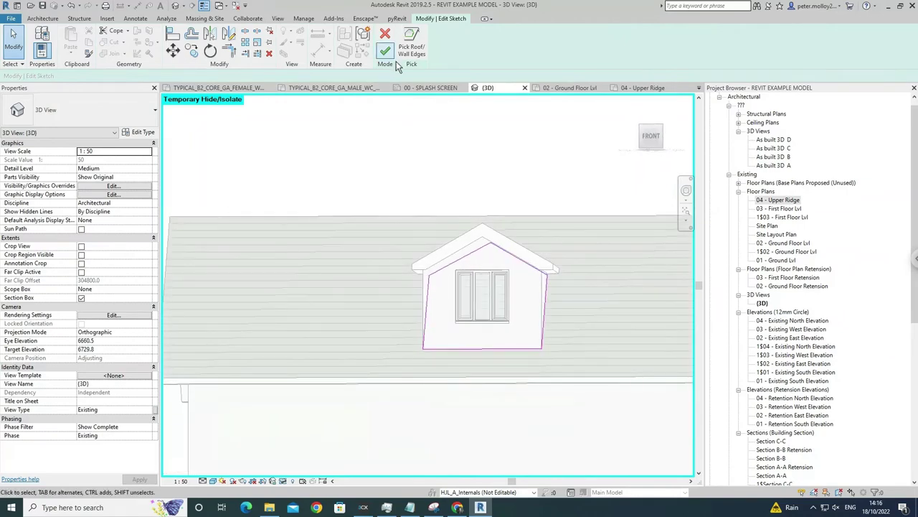
left_click(385, 50)
middle_click_drag(553, 288, 502, 319, "shift")
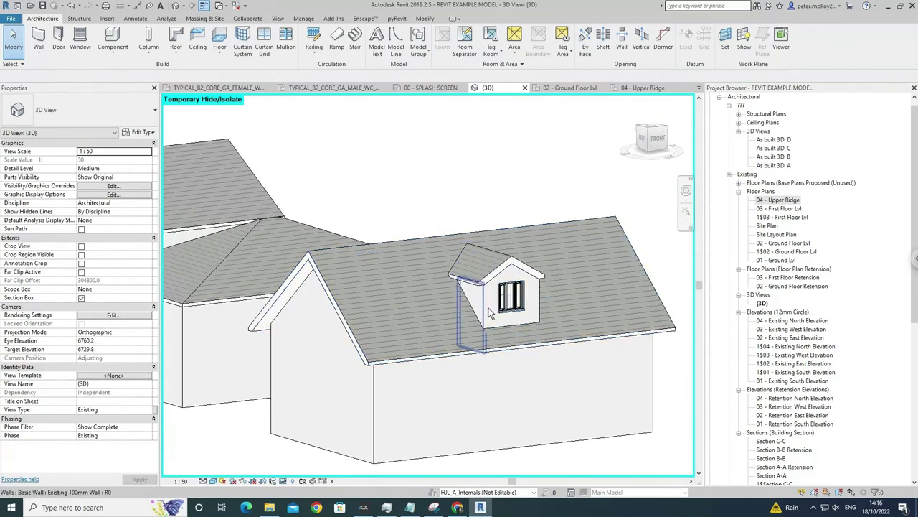
left_click(494, 322)
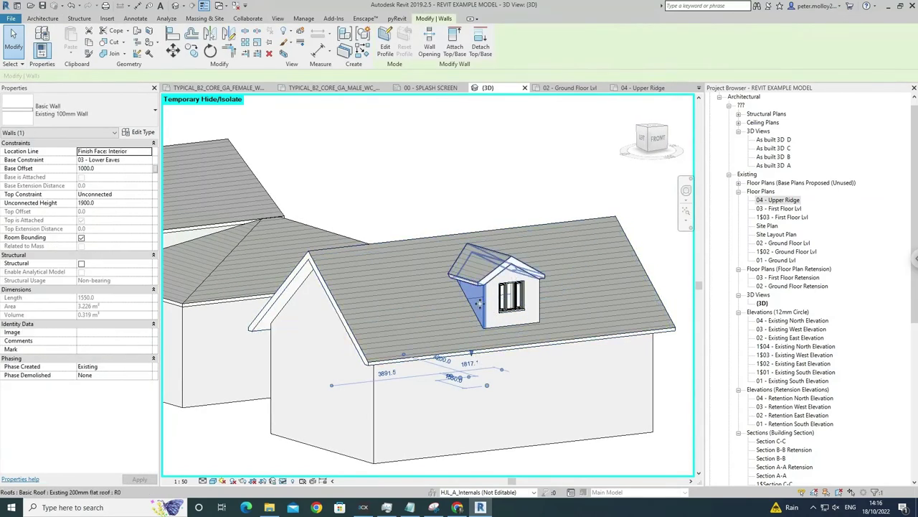
left_click(650, 142)
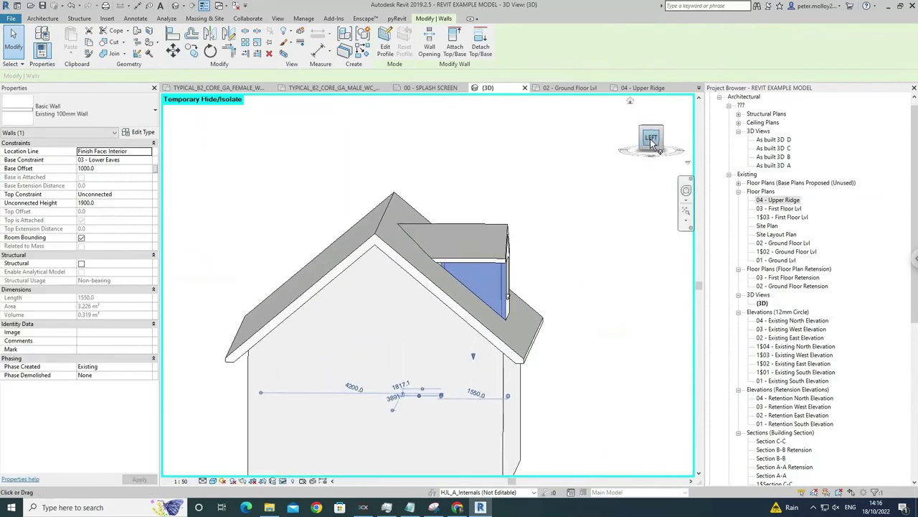
left_click(385, 44)
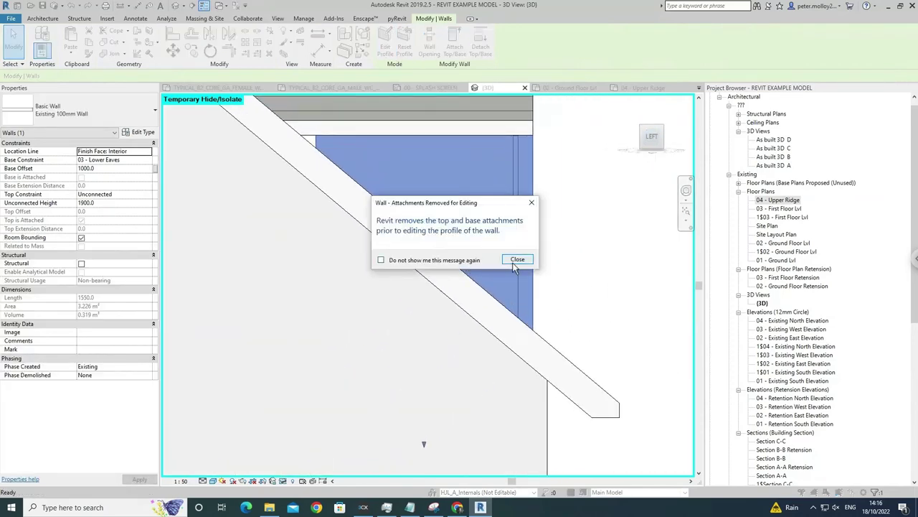
left_click(517, 259)
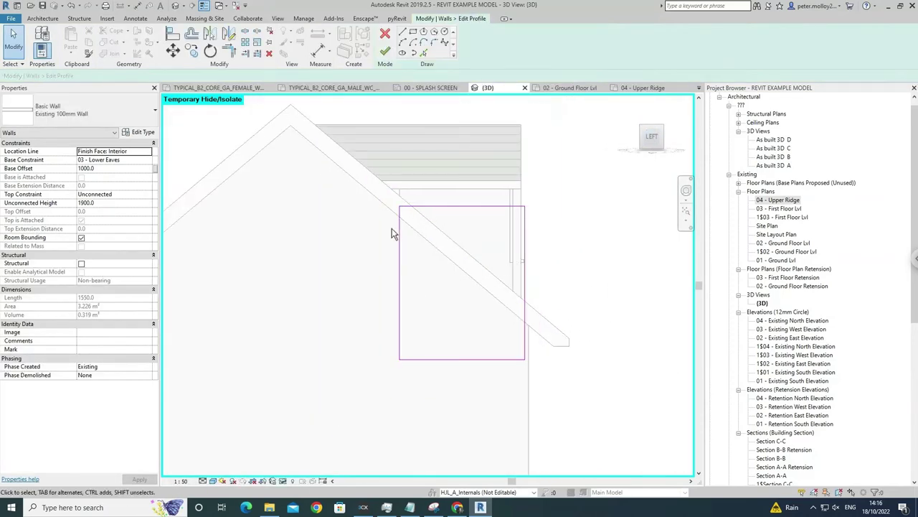
left_click(403, 43)
left_click(394, 191)
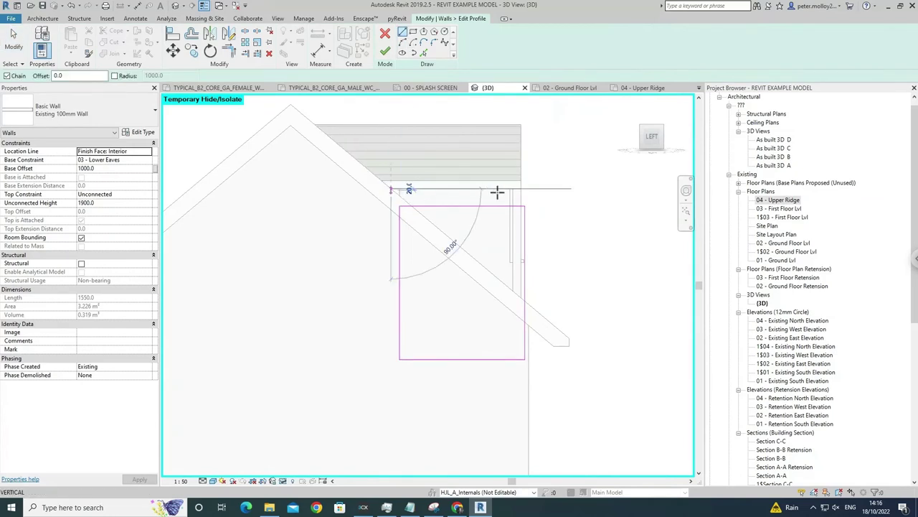
left_click(521, 190)
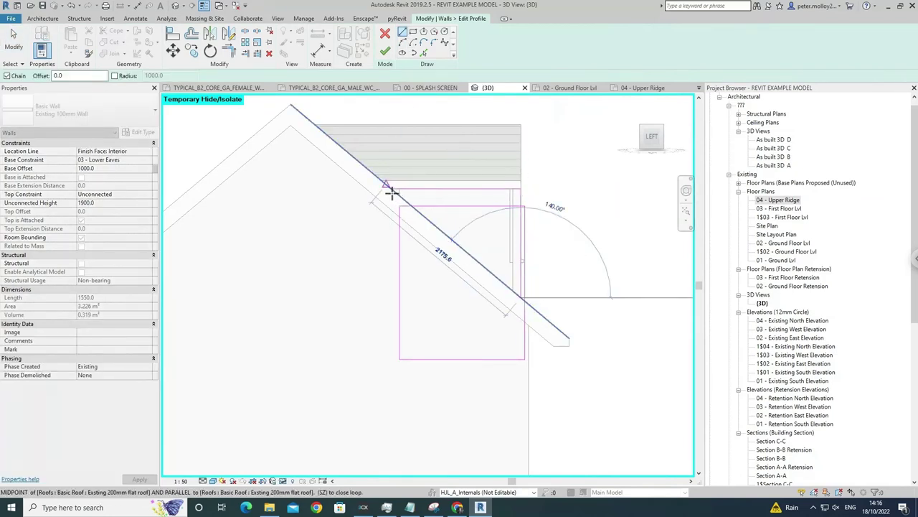
key("Escape")
key("Escape")
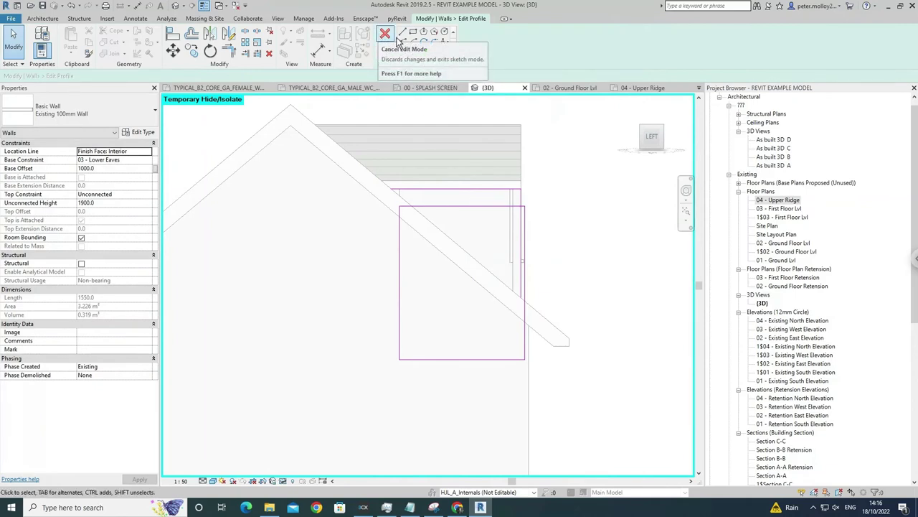
left_click(386, 33)
left_click(478, 262)
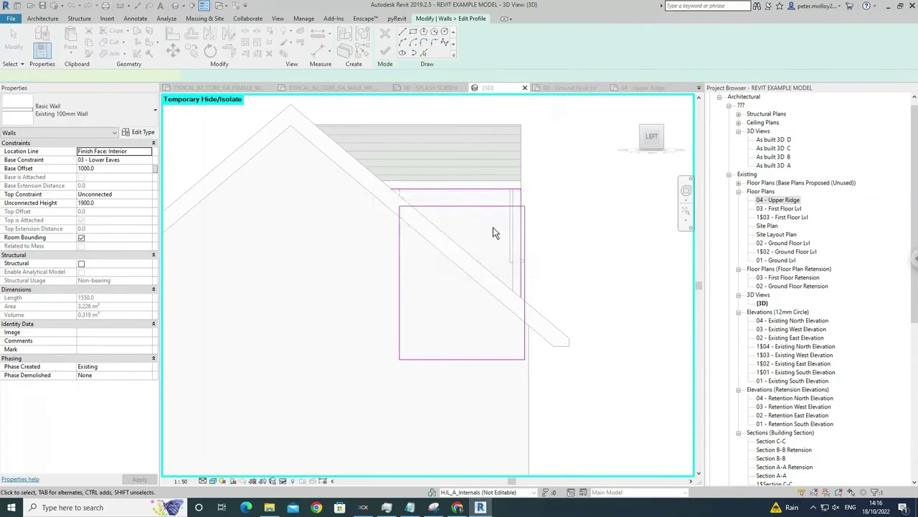
scroll(495, 229, "up", 2)
key("Escape")
Temporarily hide the dormer's side walls, front wall and small roof, and inspect the opening cut in the main roof
scroll(494, 227, "down", 5)
middle_click_drag(557, 231, 415, 270, "shift")
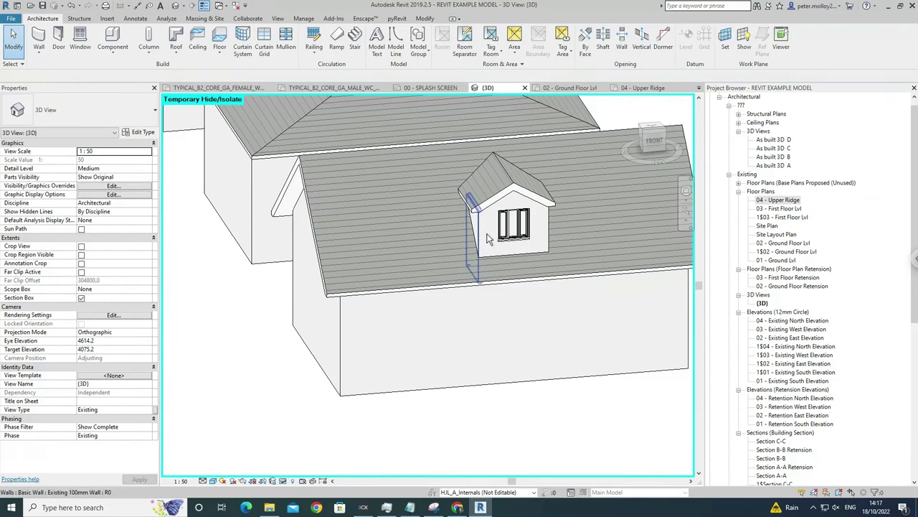
left_click(487, 229, "ctrl")
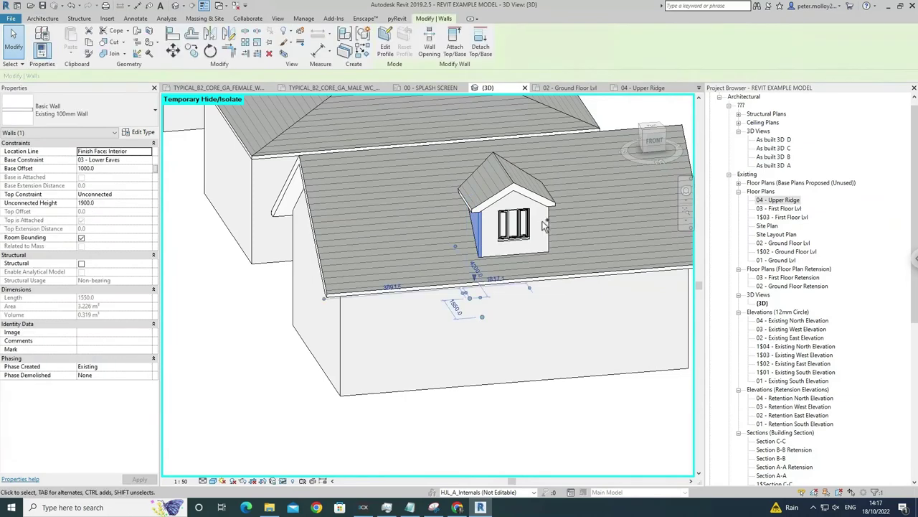
left_click(548, 222, "ctrl")
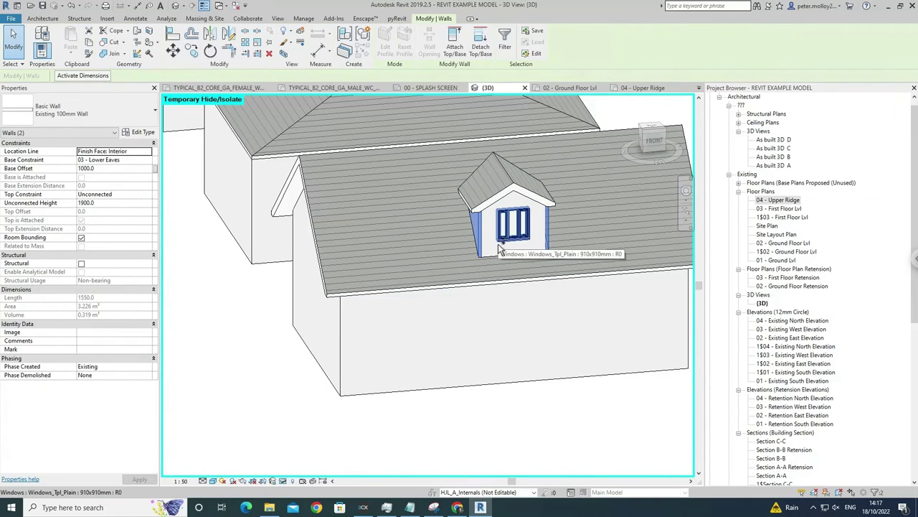
left_click(501, 244, "ctrl")
left_click(492, 207, "ctrl")
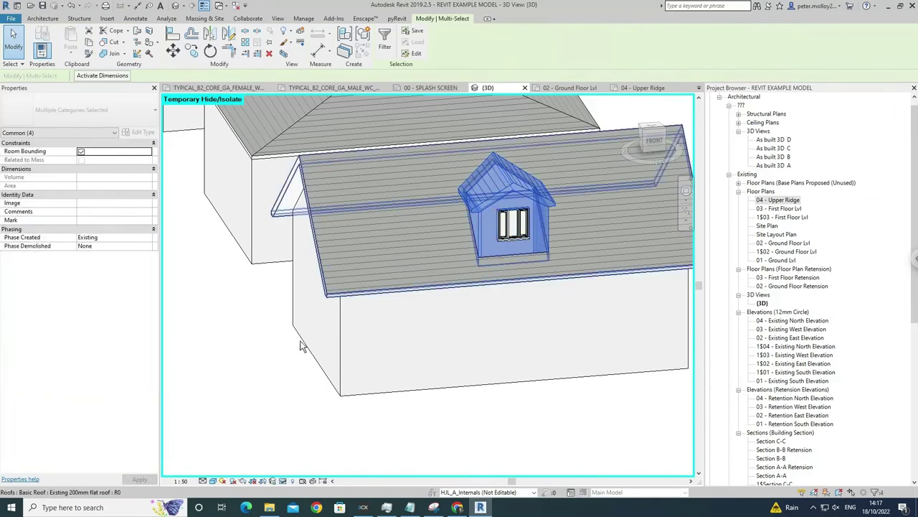
left_click(282, 481)
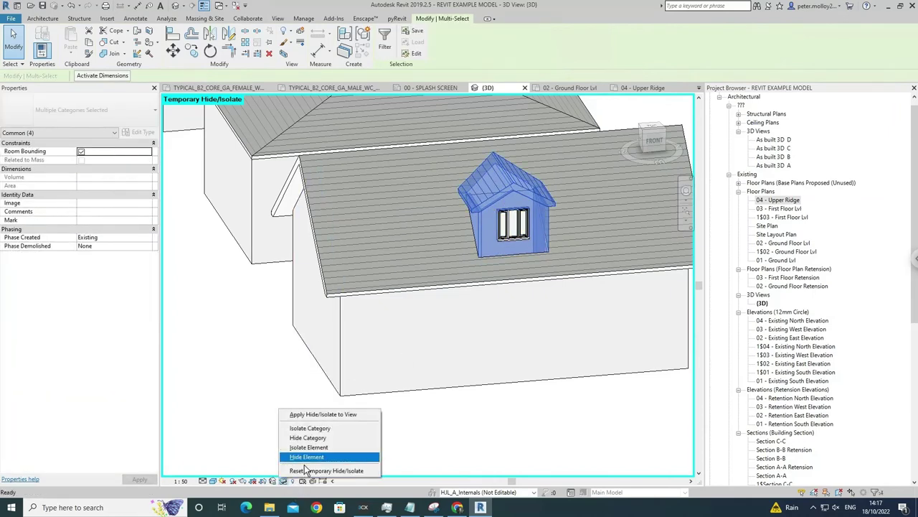
left_click(309, 457)
middle_click_drag(349, 331, 531, 233, "shift")
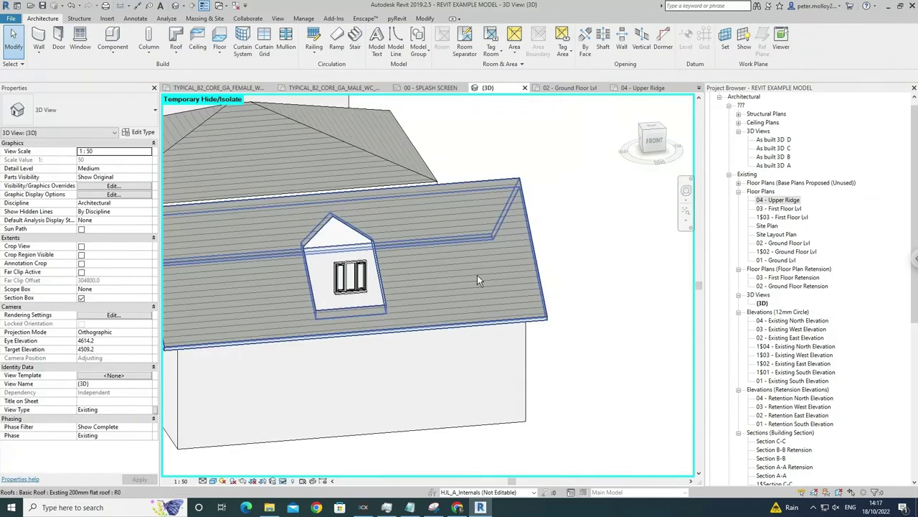
middle_click_drag(478, 277, 303, 412, "shift")
Reset the temporary hide/isolate and bring all four buildings into view
left_click(283, 481)
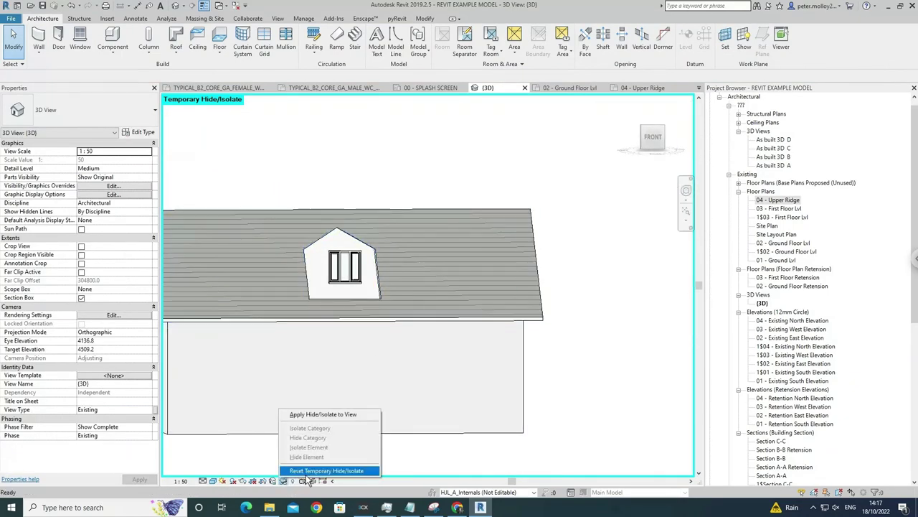
left_click(305, 471)
middle_click_drag(391, 274, 415, 324, "shift")
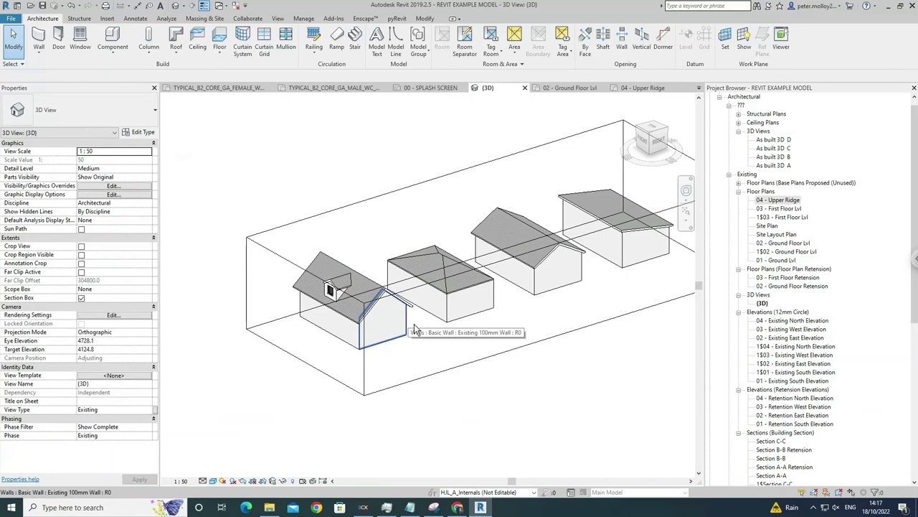
middle_click_drag(414, 324, 369, 325)
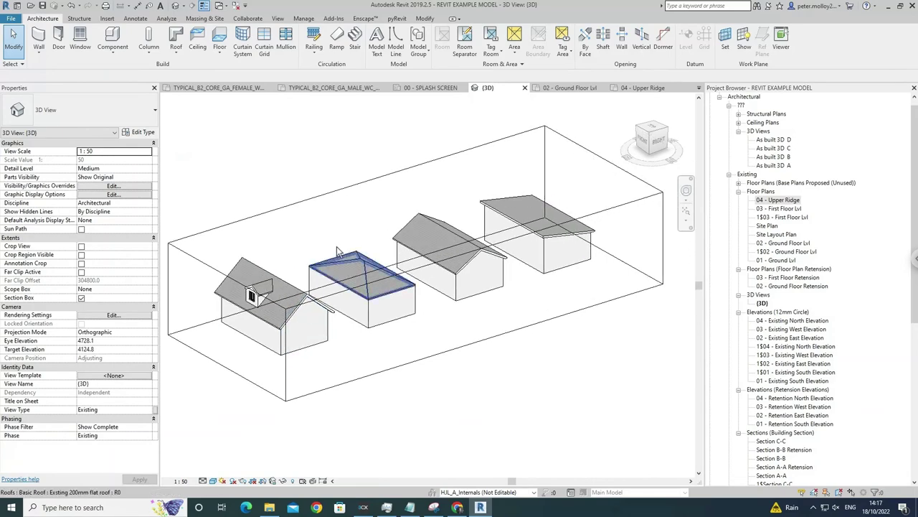
Temporarily hide the section box around the four buildings in the 3D view
left_click(305, 200)
middle_click_drag(305, 201, 334, 192)
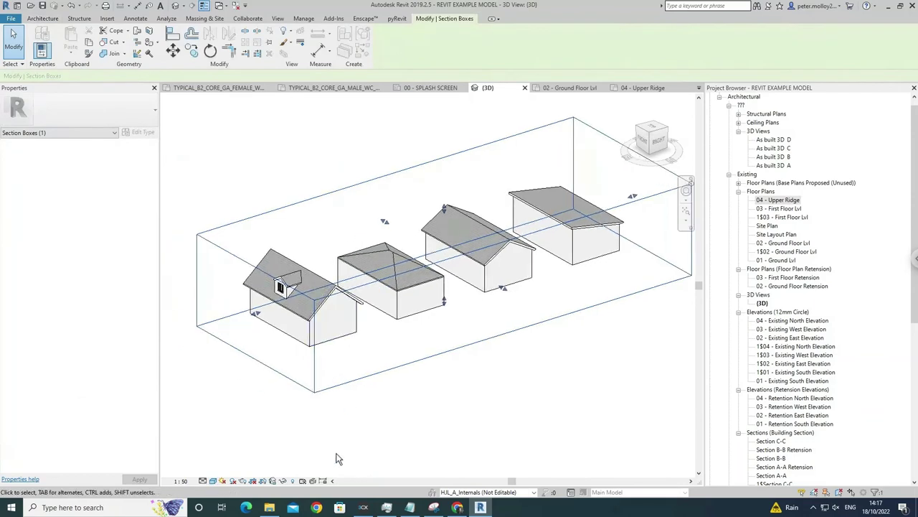
left_click(283, 480)
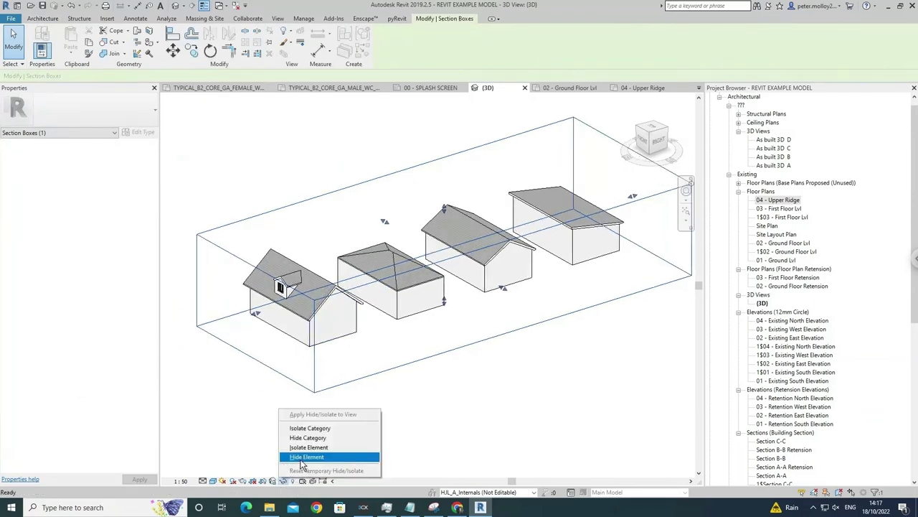
left_click(313, 457)
middle_click_drag(537, 315, 506, 324)
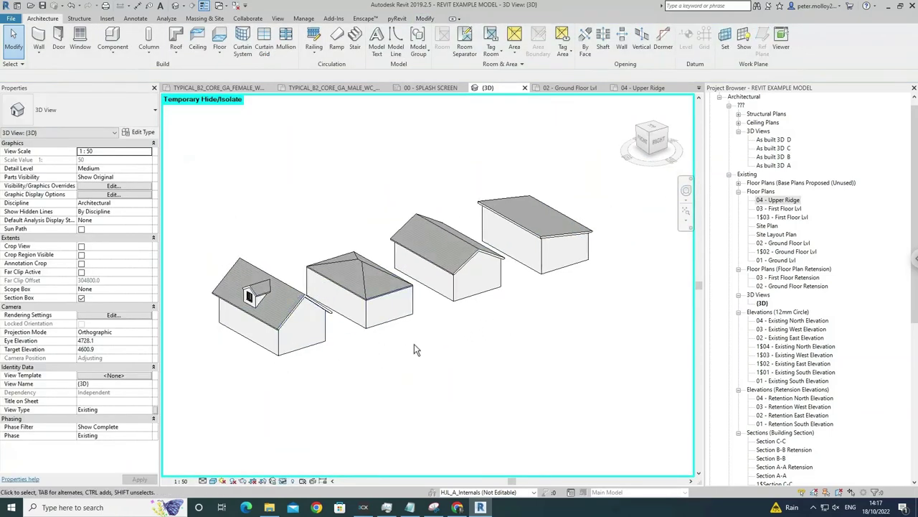
Examine the four finished roofs from both sides, including the mono-pitch roof and its properties
middle_click_drag(375, 362, 353, 299, "shift")
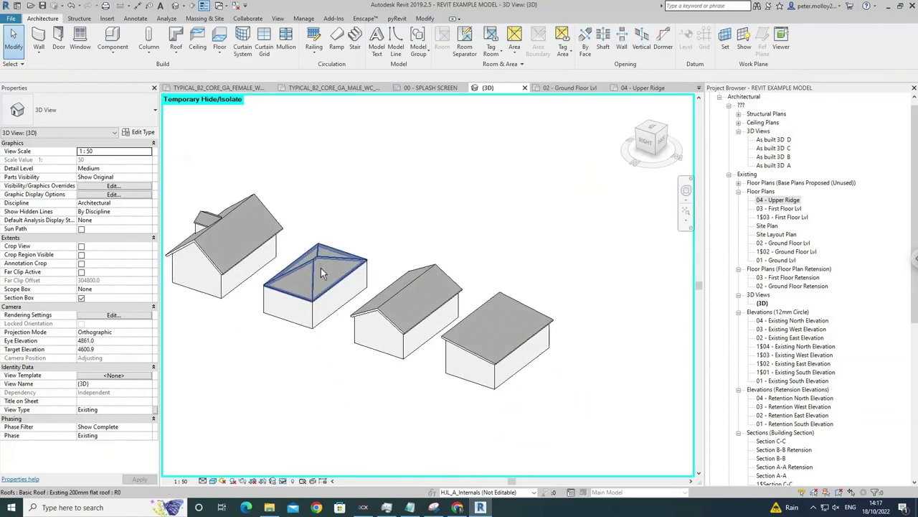
left_click(417, 294)
key("Escape")
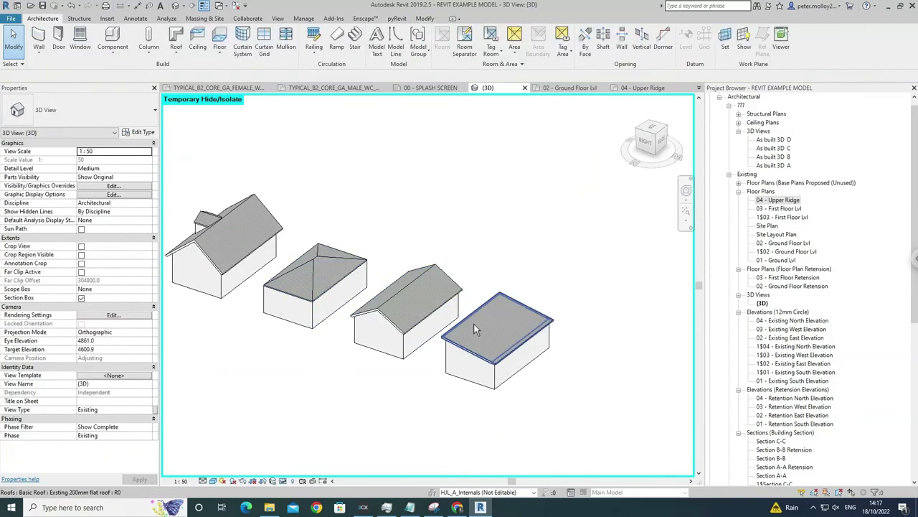
left_click(474, 324)
middle_click_drag(222, 364, 321, 333)
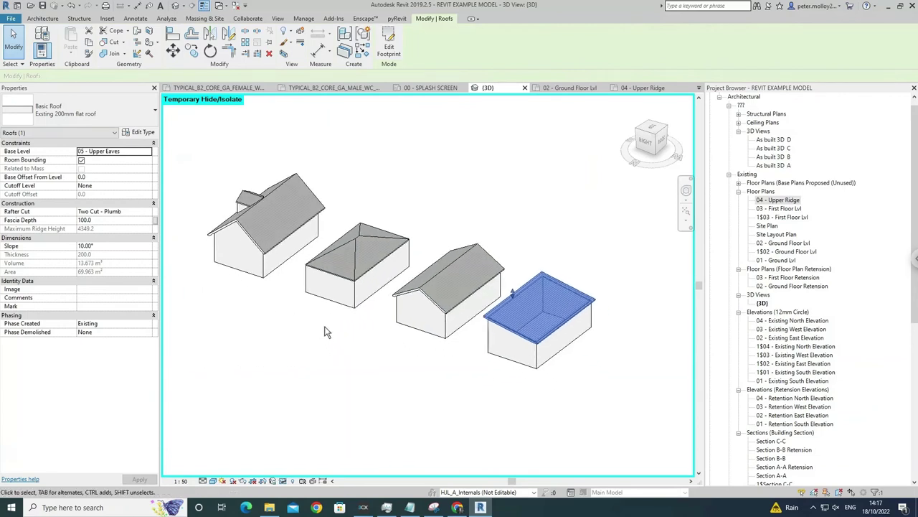
left_click(369, 349)
middle_click_drag(369, 353, 439, 357, "shift")
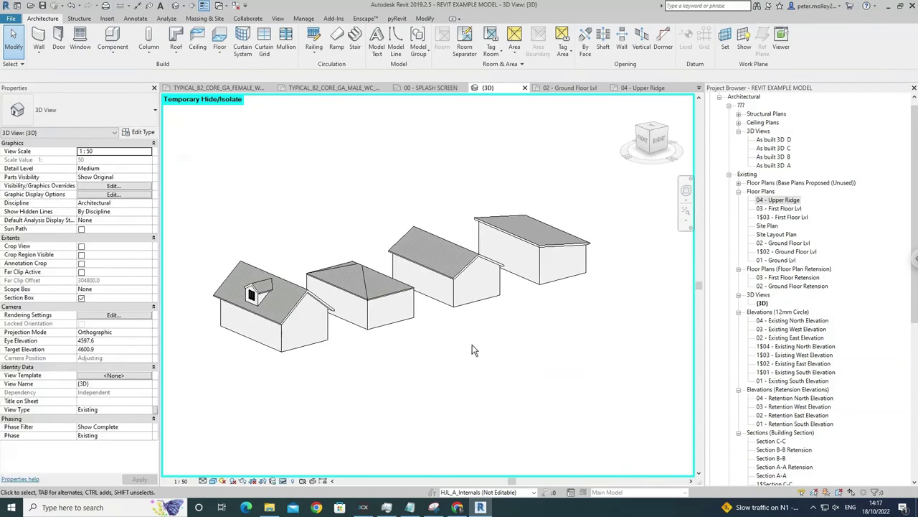
middle_click_drag(473, 349, 468, 354)
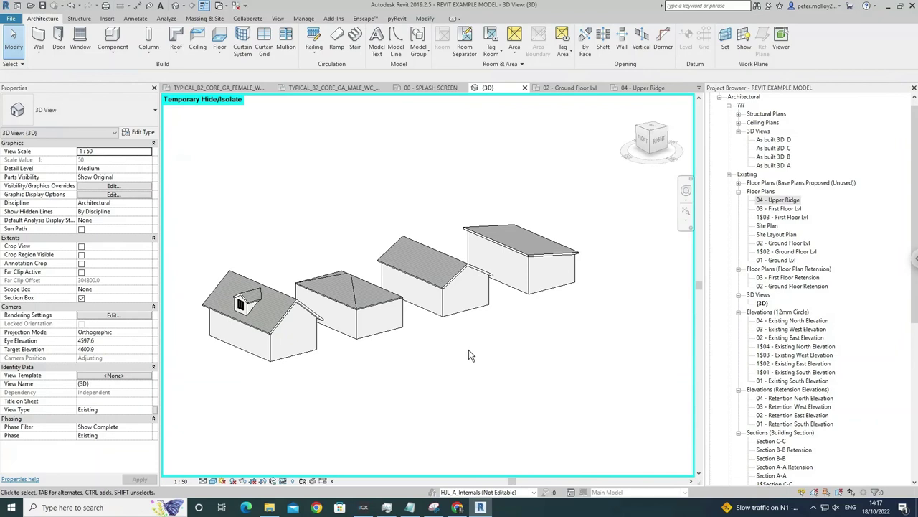